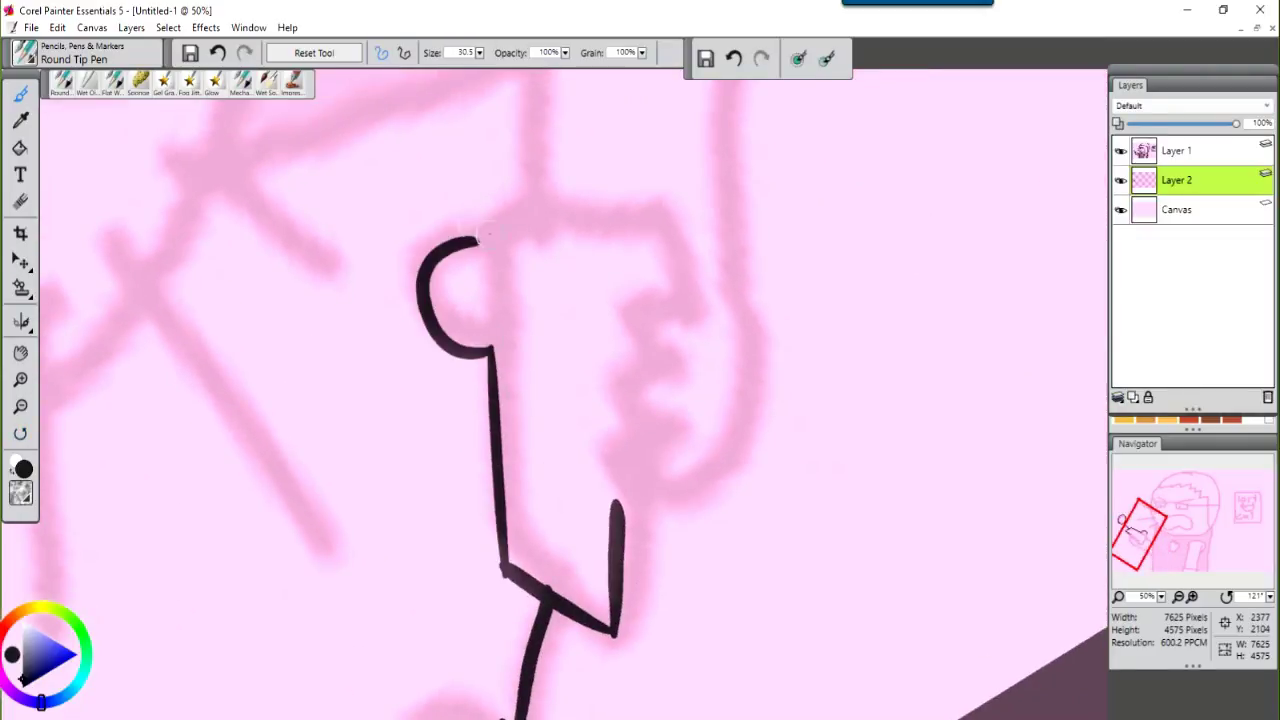
# - Undo the recent outline strokes and redraw the long edge of the handheld device in black over the sketch
pyautogui.hotkey('ctrl', 'z')
pyautogui.moveTo(505, 207); pyautogui.dragTo(507, 540)
pyautogui.hotkey('ctrl', 'z')
pyautogui.hotkey('ctrl', 'z')
pyautogui.moveTo(510, 228); pyautogui.dragTo(505, 565)
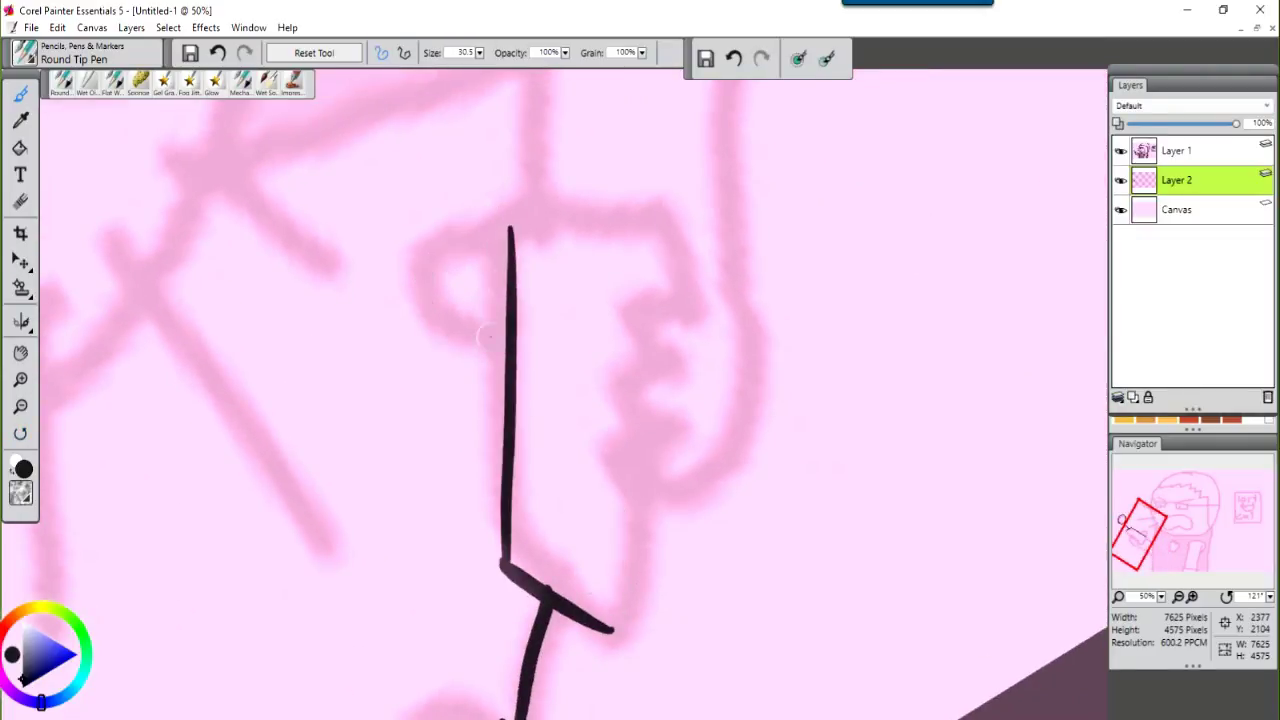
# - Ink the curled fingers, the device's thick end and the outer edge of the hand in black
pyautogui.moveTo(650, 370); pyautogui.dragTo(662, 228)
pyautogui.moveTo(520, 214); pyautogui.dragTo(678, 210)
pyautogui.moveTo(645, 507); pyautogui.dragTo(680, 505)
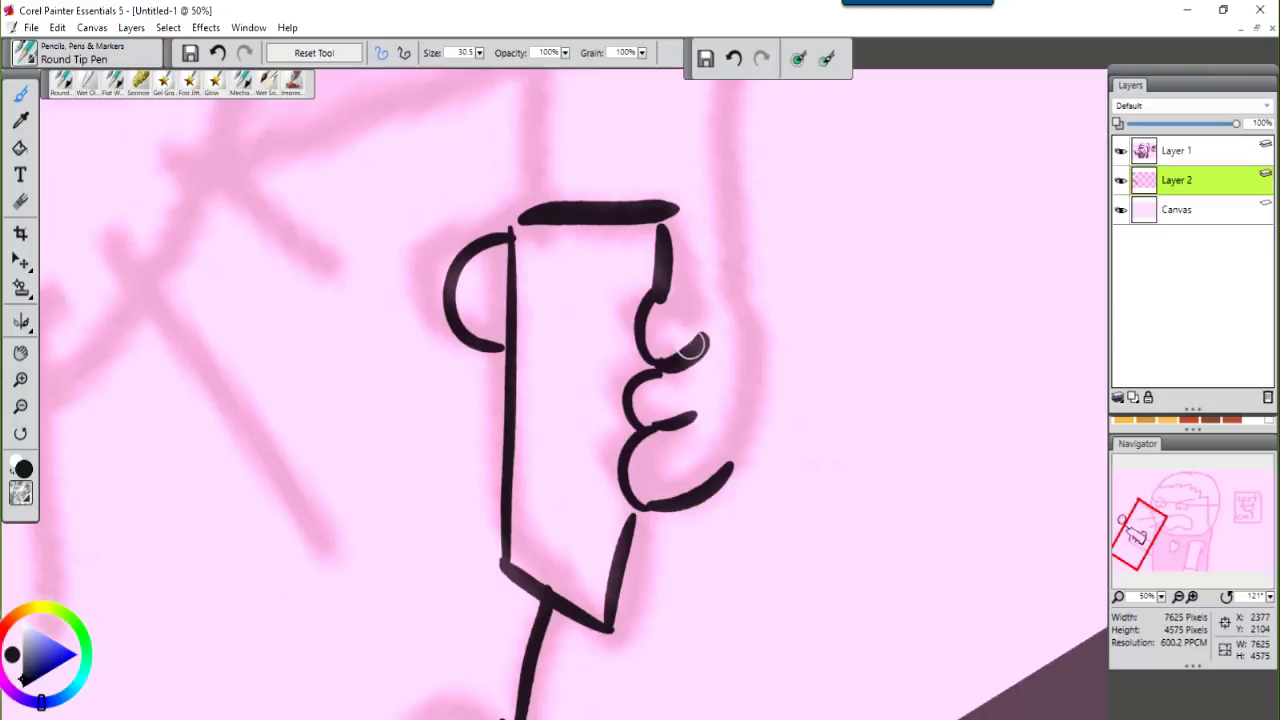
pyautogui.moveTo(715, 300); pyautogui.dragTo(735, 465)
# - Redraw the chest badge as a rounded shield closed by a thick, slightly curved straight end
pyautogui.moveTo(591, 343)
pyautogui.mouseDown()
pyautogui.moveTo(654, 334)
pyautogui.moveTo(428, 279)
pyautogui.moveTo(464, 501)
pyautogui.moveTo(546, 249)
pyautogui.mouseUp()
pyautogui.moveTo(518, 362)
pyautogui.mouseDown()
pyautogui.moveTo(557, 329)
pyautogui.moveTo(537, 342)
pyautogui.moveTo(620, 365)
pyautogui.mouseUp()
pyautogui.hotkey('ctrl', 'z')
pyautogui.hotkey('ctrl', 'z')
pyautogui.hotkey('ctrl', 'z')
pyautogui.hotkey('ctrl', 'z')
pyautogui.moveTo(490, 300); pyautogui.dragTo(666, 271)
pyautogui.moveTo(492, 305); pyautogui.dragTo(668, 282)
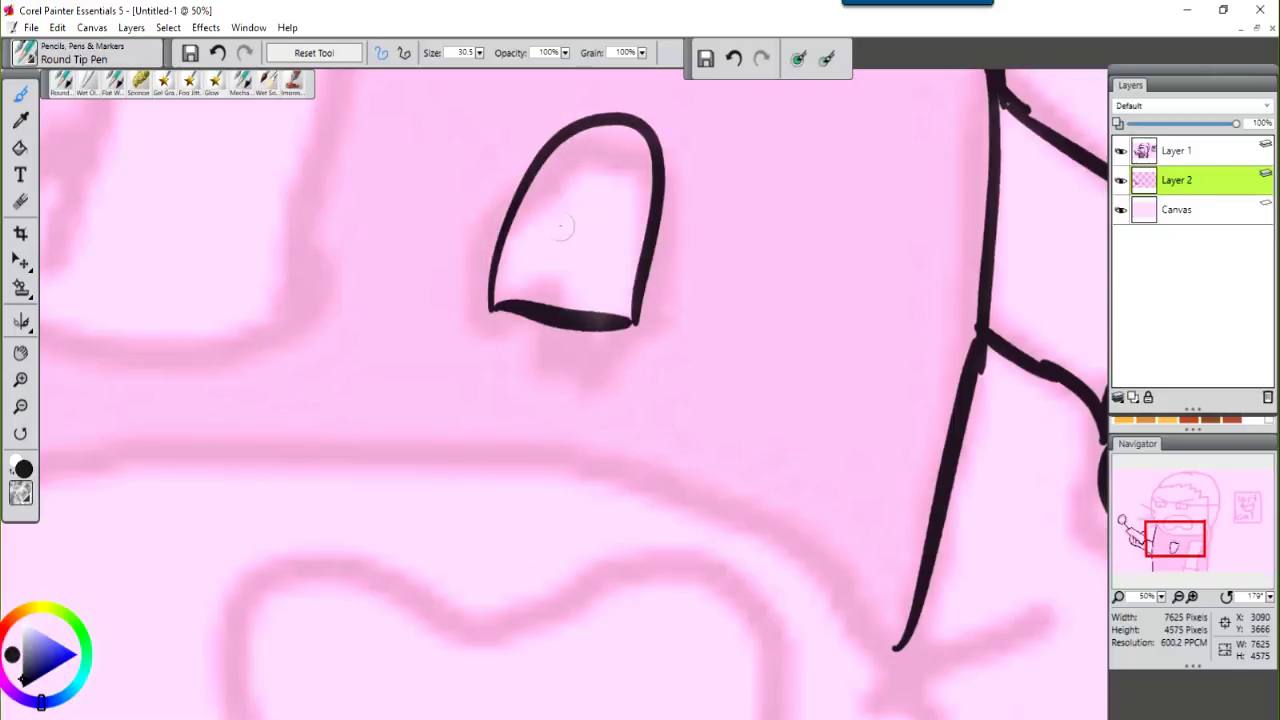
# - Draw a five-pointed star inside the chest badge, undoing the attempts that came out wrong
pyautogui.moveTo(560, 223)
pyautogui.mouseDown()
pyautogui.moveTo(609, 400)
pyautogui.moveTo(563, 390)
pyautogui.moveTo(590, 357)
pyautogui.mouseUp()
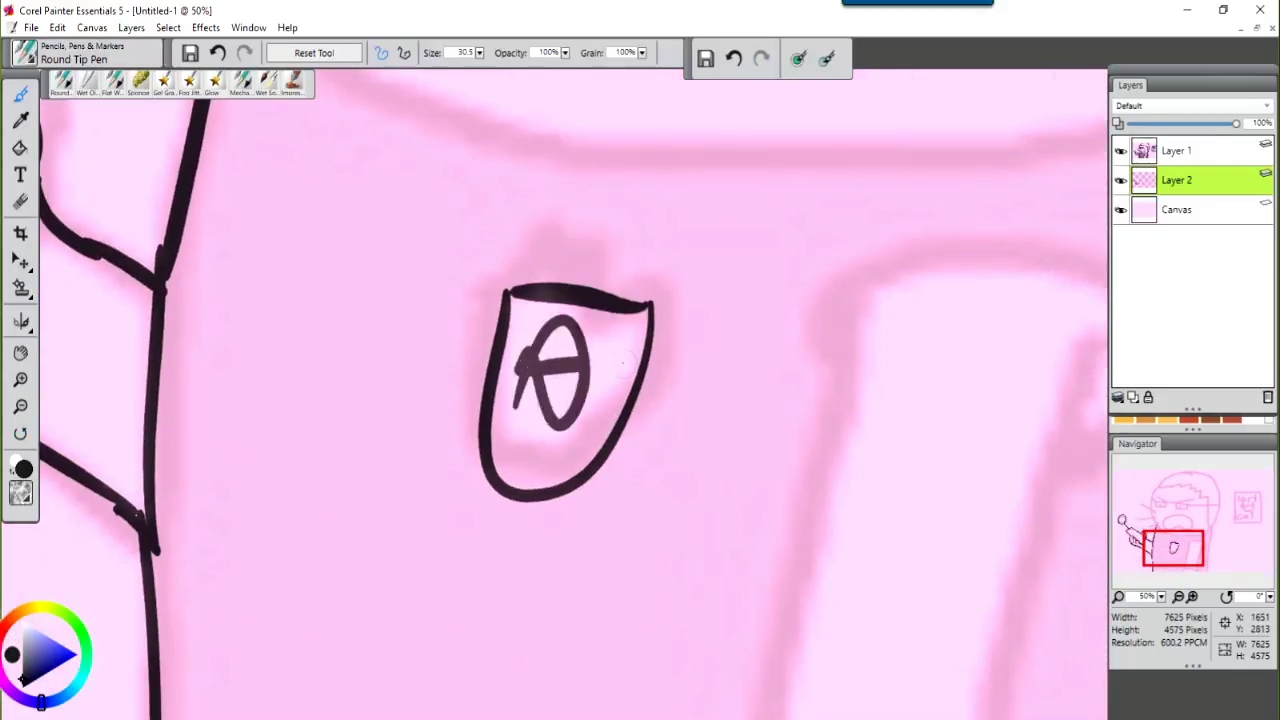
pyautogui.hotkey('ctrl', 'z')
pyautogui.moveTo(530, 414); pyautogui.dragTo(630, 328)
pyautogui.hotkey('ctrl', 'z')
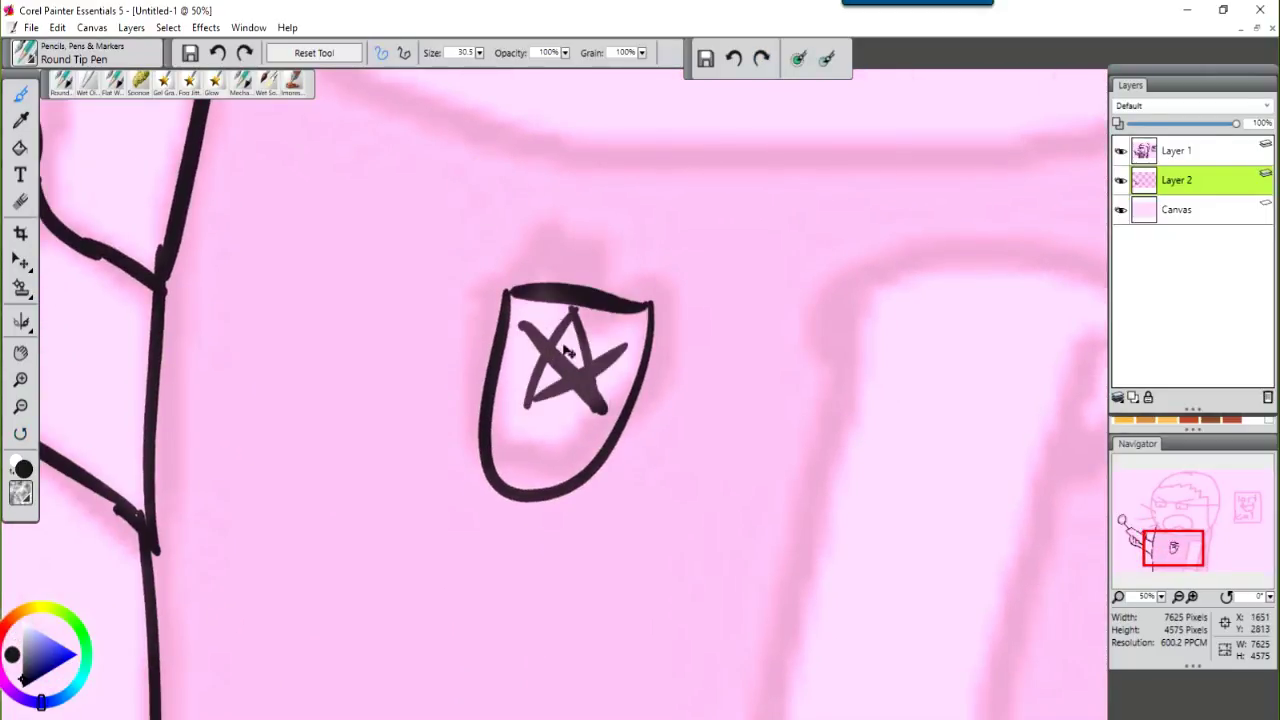
pyautogui.hotkey('ctrl', 'z')
pyautogui.moveTo(527, 405)
pyautogui.mouseDown()
pyautogui.moveTo(600, 345)
pyautogui.moveTo(567, 350)
pyautogui.mouseUp()
# - Ink the three whiskers on the cheek and the rectangular glasses frames across the face
pyautogui.hotkey('ctrl', '-')
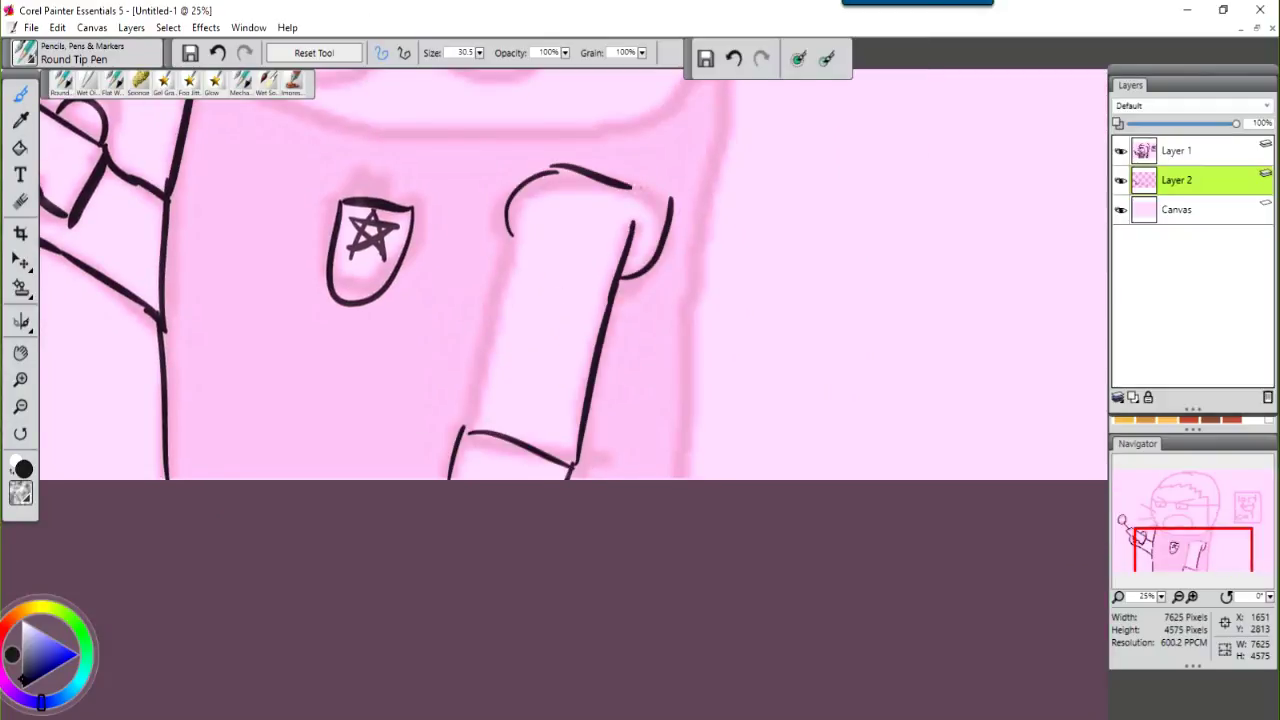
pyautogui.moveTo(464, 413); pyautogui.dragTo(597, 420)
pyautogui.moveTo(389, 230); pyautogui.dragTo(535, 320)
pyautogui.moveTo(385, 340); pyautogui.dragTo(550, 378)
pyautogui.moveTo(458, 413)
pyautogui.mouseDown()
pyautogui.moveTo(553, 405)
pyautogui.moveTo(459, 467)
pyautogui.mouseUp()
pyautogui.hotkey('ctrl', 'z')
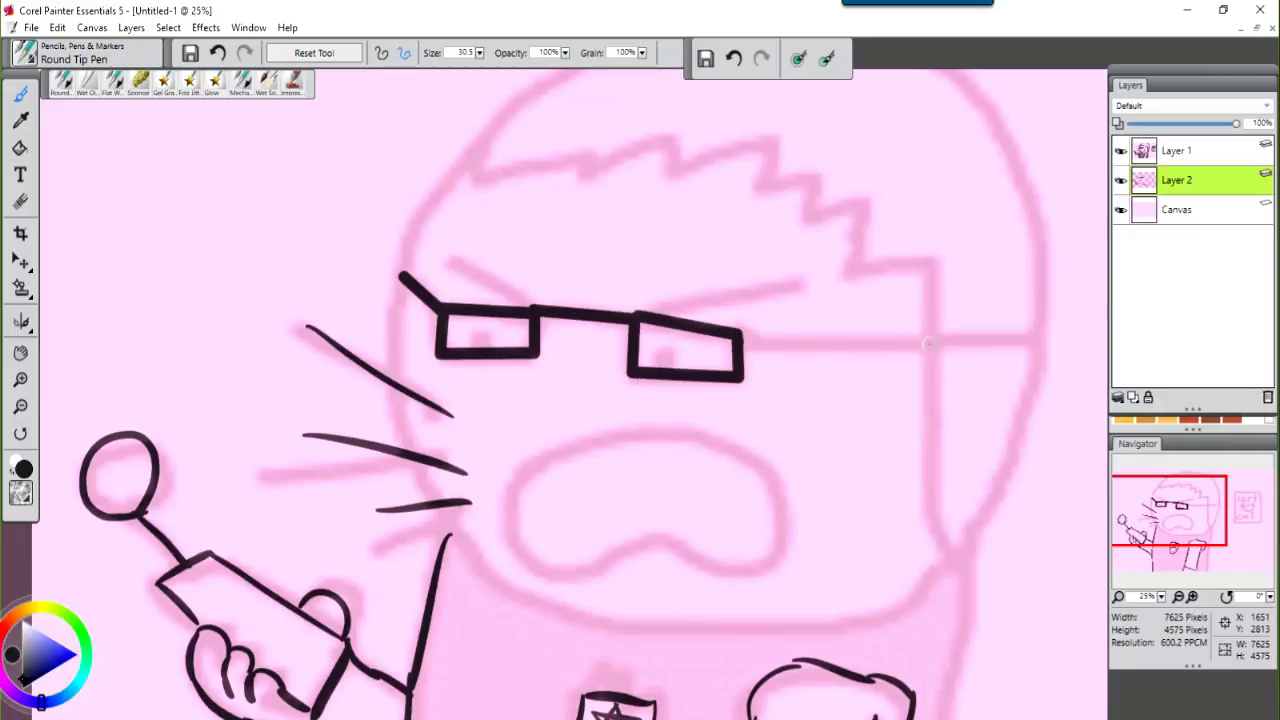
# - Ink the wide open mouth outline and extend the glasses' temple arm to the back of the head
pyautogui.moveTo(452, 507)
pyautogui.mouseDown()
pyautogui.moveTo(327, 342)
pyautogui.moveTo(408, 403)
pyautogui.mouseUp()
pyautogui.moveTo(385, 322); pyautogui.dragTo(400, 395)
pyautogui.moveTo(400, 395); pyautogui.dragTo(210, 470)
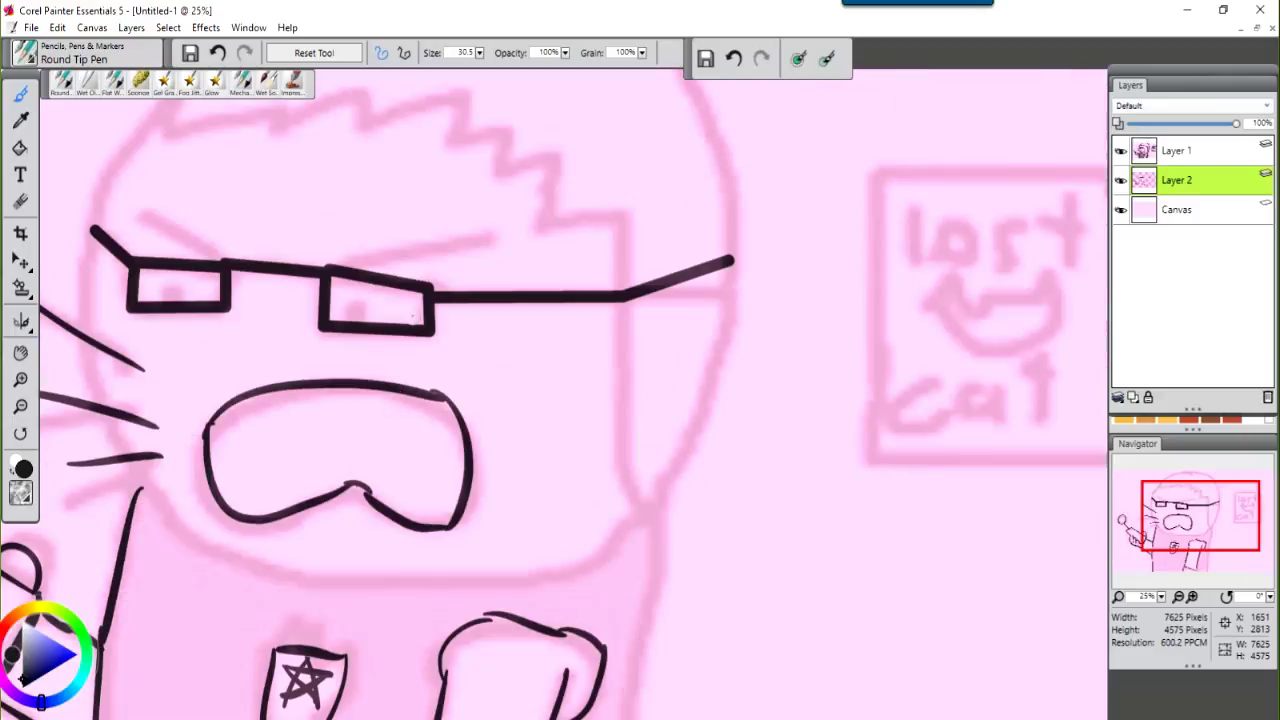
# - Ink the pointed sideburn, the front edge of the face and the curved crown of the head
pyautogui.moveTo(622, 200)
pyautogui.mouseDown()
pyautogui.moveTo(612, 478)
pyautogui.moveTo(782, 698)
pyautogui.mouseUp()
pyautogui.moveTo(857, 443); pyautogui.dragTo(757, 686)
pyautogui.moveTo(594, 234); pyautogui.dragTo(729, 163)
pyautogui.moveTo(392, 612)
pyautogui.mouseDown()
pyautogui.moveTo(365, 275)
pyautogui.moveTo(691, 113)
pyautogui.mouseUp()
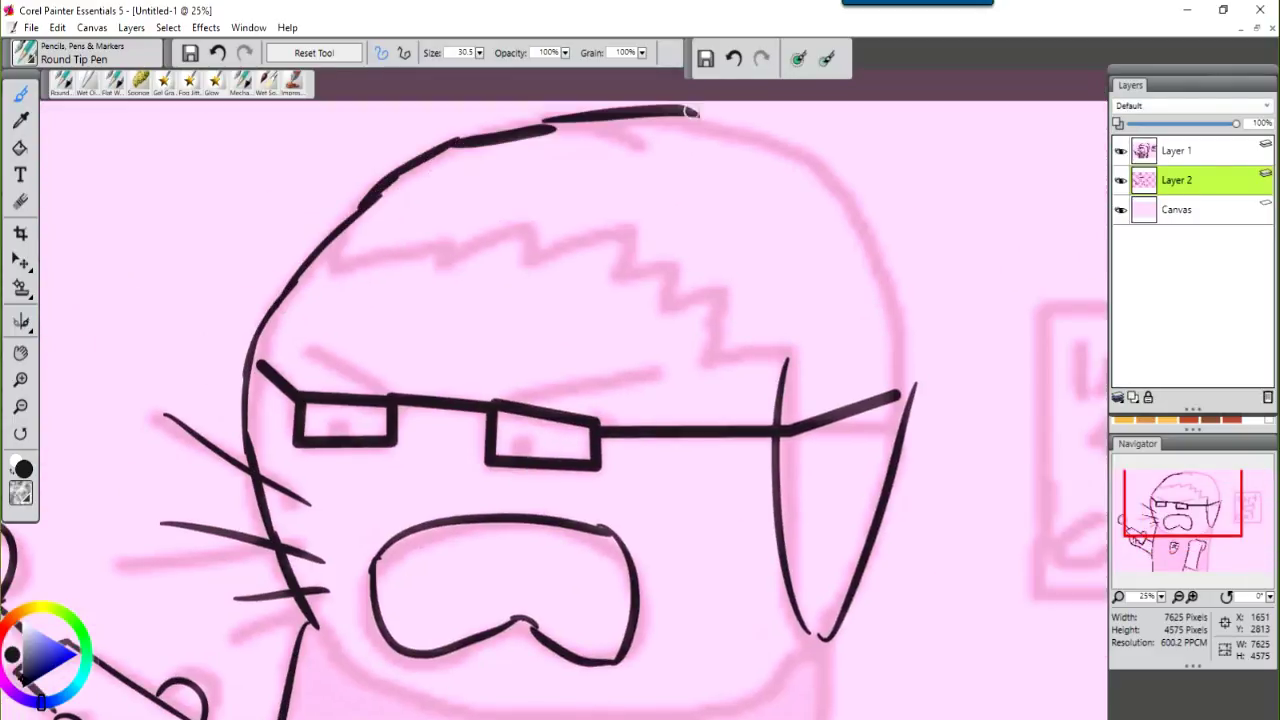
# - Ink the jagged hair fringe and the back of the hair, and dot a pupil inside each glasses lens
pyautogui.moveTo(325, 250); pyautogui.dragTo(635, 221)
pyautogui.click(286, 217)
pyautogui.click(472, 237)
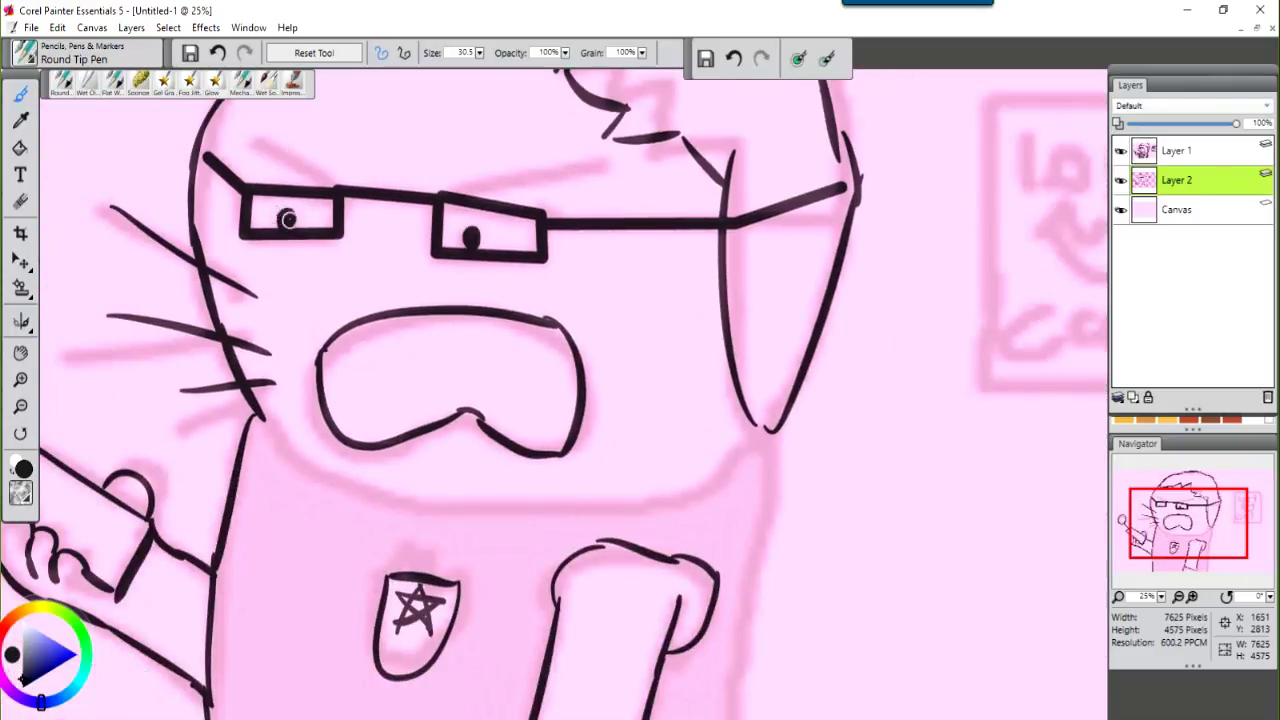
pyautogui.moveTo(296, 300); pyautogui.dragTo(296, 345)
pyautogui.moveTo(330, 308); pyautogui.dragTo(332, 340)
# - Ink the rectangular frame of the wall poster behind the character
pyautogui.moveTo(425, 365); pyautogui.dragTo(60, 575)
pyautogui.moveTo(555, 265)
pyautogui.mouseDown()
pyautogui.moveTo(552, 615)
pyautogui.moveTo(845, 290)
pyautogui.mouseUp()
pyautogui.moveTo(815, 260); pyautogui.dragTo(760, 590)
pyautogui.moveTo(540, 570); pyautogui.dragTo(800, 555)
# - Draw the cat's ears and whiskers on the poster and letter it with LOST, kaT and CaT
pyautogui.moveTo(615, 385); pyautogui.dragTo(660, 370)
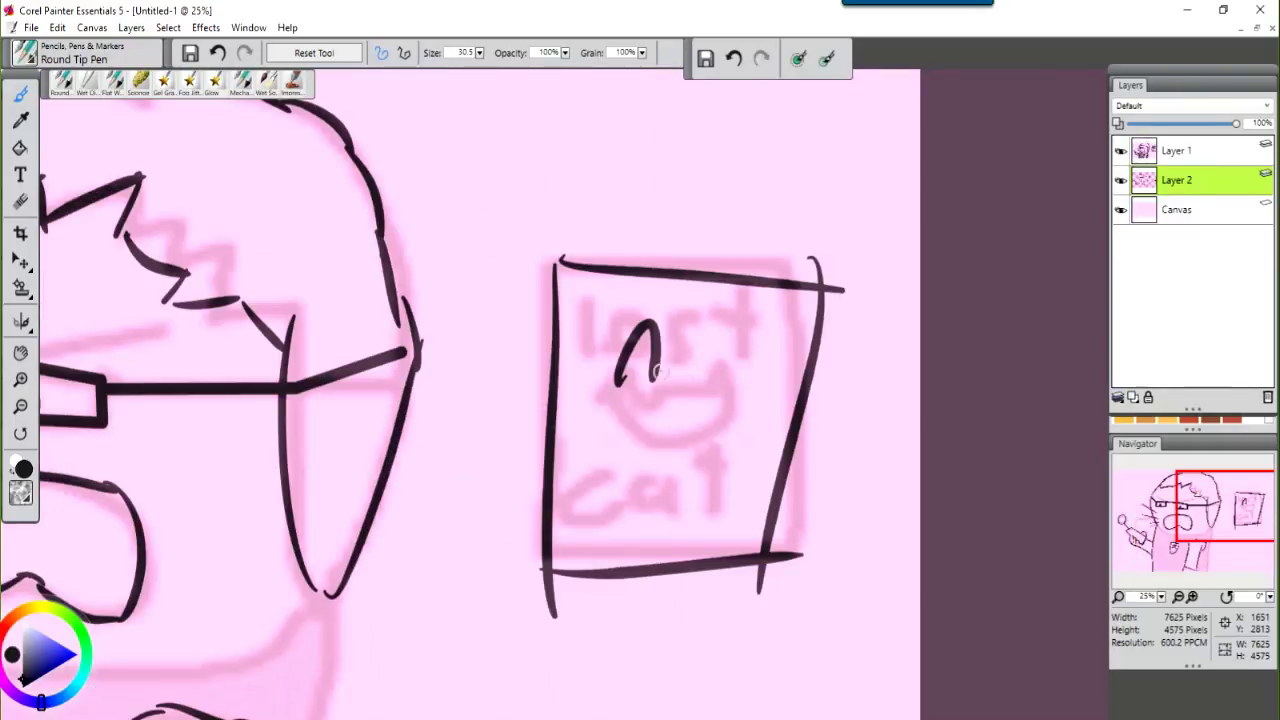
pyautogui.moveTo(650, 295); pyautogui.dragTo(640, 330)
pyautogui.moveTo(690, 288); pyautogui.dragTo(678, 340)
pyautogui.moveTo(615, 472); pyautogui.dragTo(592, 532)
pyautogui.moveTo(672, 488); pyautogui.dragTo(680, 545)
# - Set the brush size to 1.9 and write a tiny contact line with a phone number along the poster's lower edge
pyautogui.scroll(5, 514, 443)
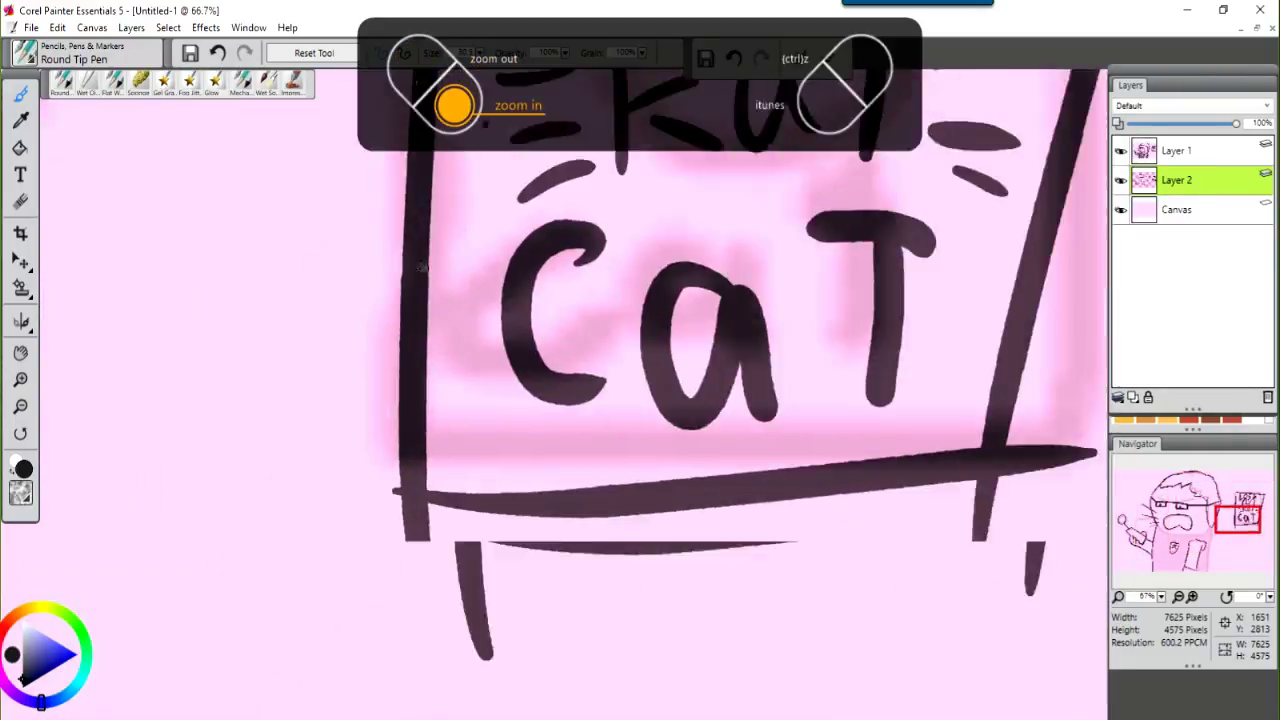
pyautogui.moveTo(430, 250); pyautogui.dragTo(440, 390)
pyautogui.hotkey('ctrl', 'z')
pyautogui.moveTo(400, 233)
pyautogui.mouseDown()
pyautogui.moveTo(466, 249)
pyautogui.moveTo(512, 405)
pyautogui.mouseUp()
pyautogui.moveTo(640, 270); pyautogui.dragTo(632, 340)
pyautogui.moveTo(470, 355); pyautogui.dragTo(542, 356)
pyautogui.moveTo(590, 300); pyautogui.dragTo(595, 404)
pyautogui.moveTo(632, 292); pyautogui.dragTo(695, 380)
pyautogui.moveTo(790, 285); pyautogui.dragTo(828, 365)
pyautogui.moveTo(325, 285); pyautogui.dragTo(335, 385)
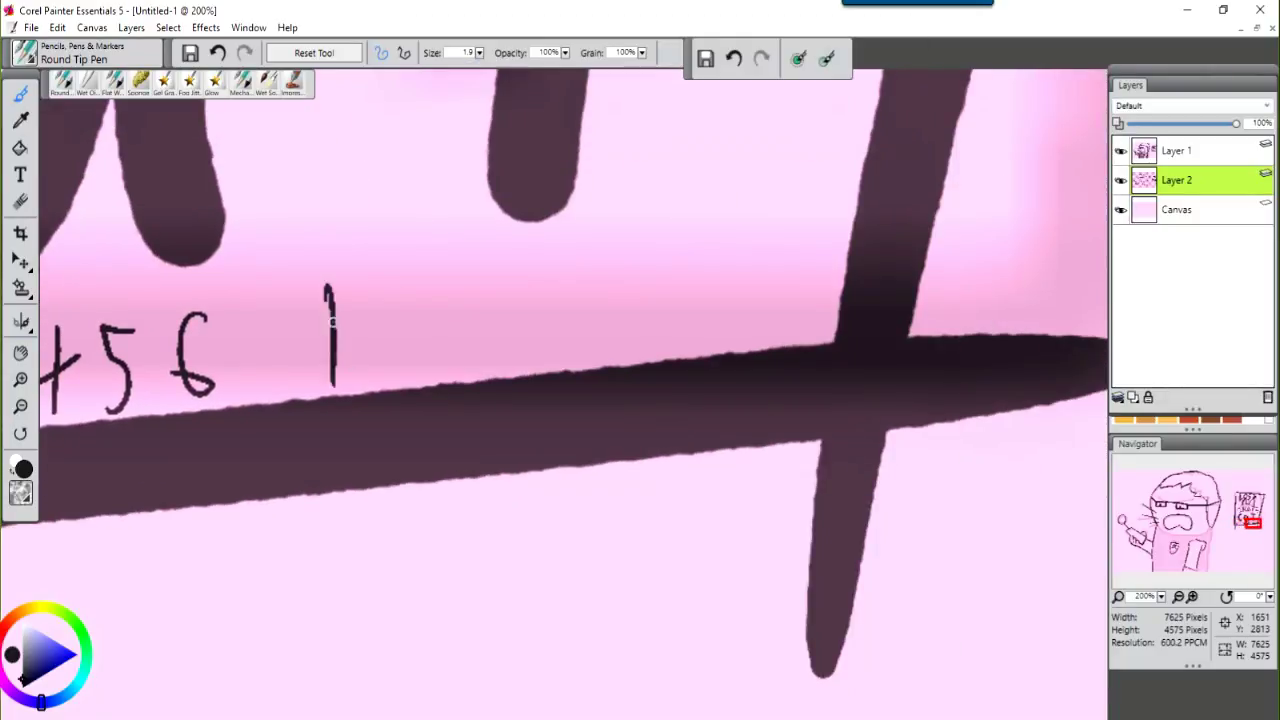
# - Set the brush size to 26.5 and ink the curved jawline from the whiskers to the sideburn
pyautogui.scroll(-5, 640, 400)
pyautogui.scroll(2, 671, 403)
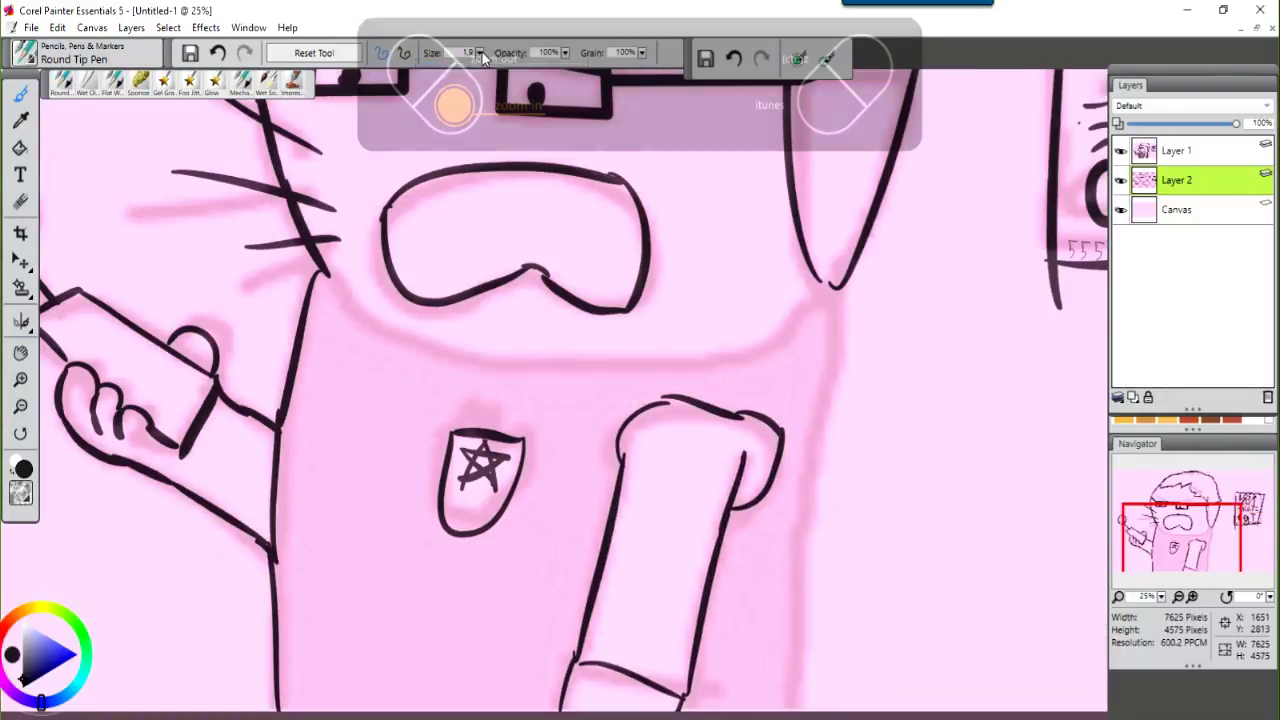
pyautogui.hotkey('ctrl', 'z')
pyautogui.moveTo(671, 403); pyautogui.dragTo(566, 357)
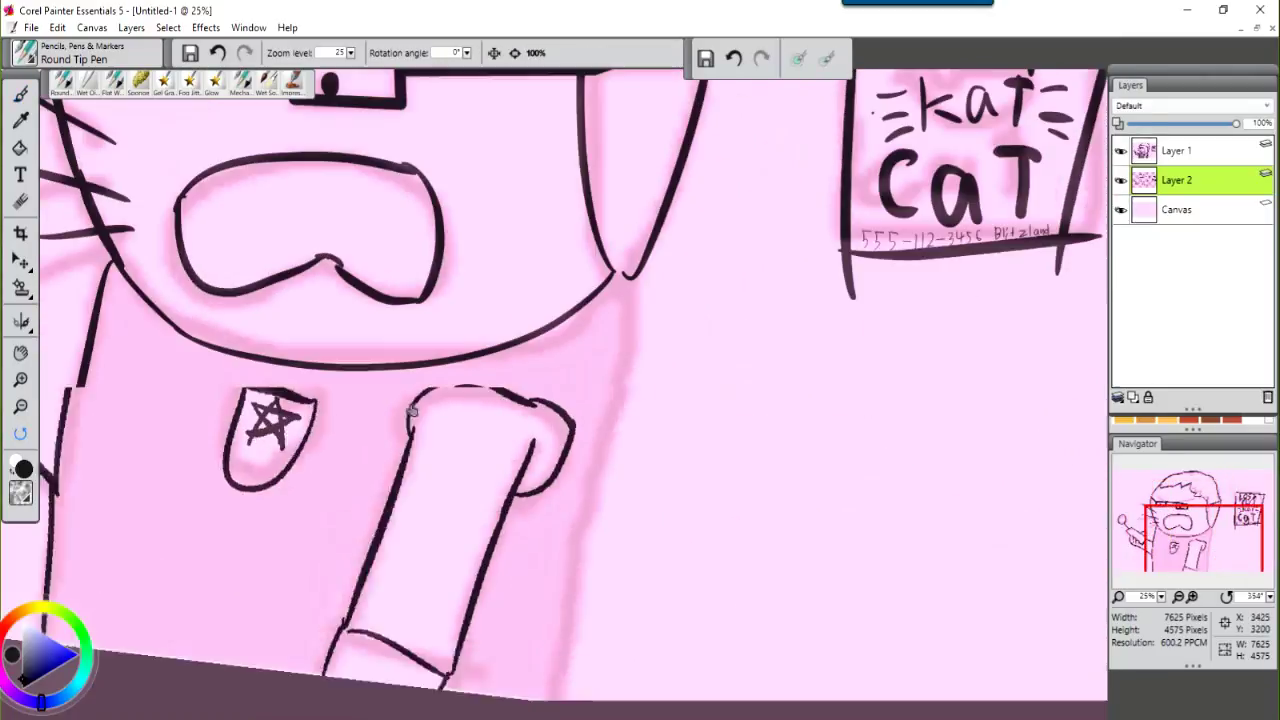
# - Ink the torso's back edge and draw two buttoned pockets side by side on the chest
pyautogui.moveTo(515, 158); pyautogui.dragTo(476, 578)
pyautogui.moveTo(511, 286); pyautogui.dragTo(891, 316)
pyautogui.moveTo(389, 252); pyautogui.dragTo(388, 300)
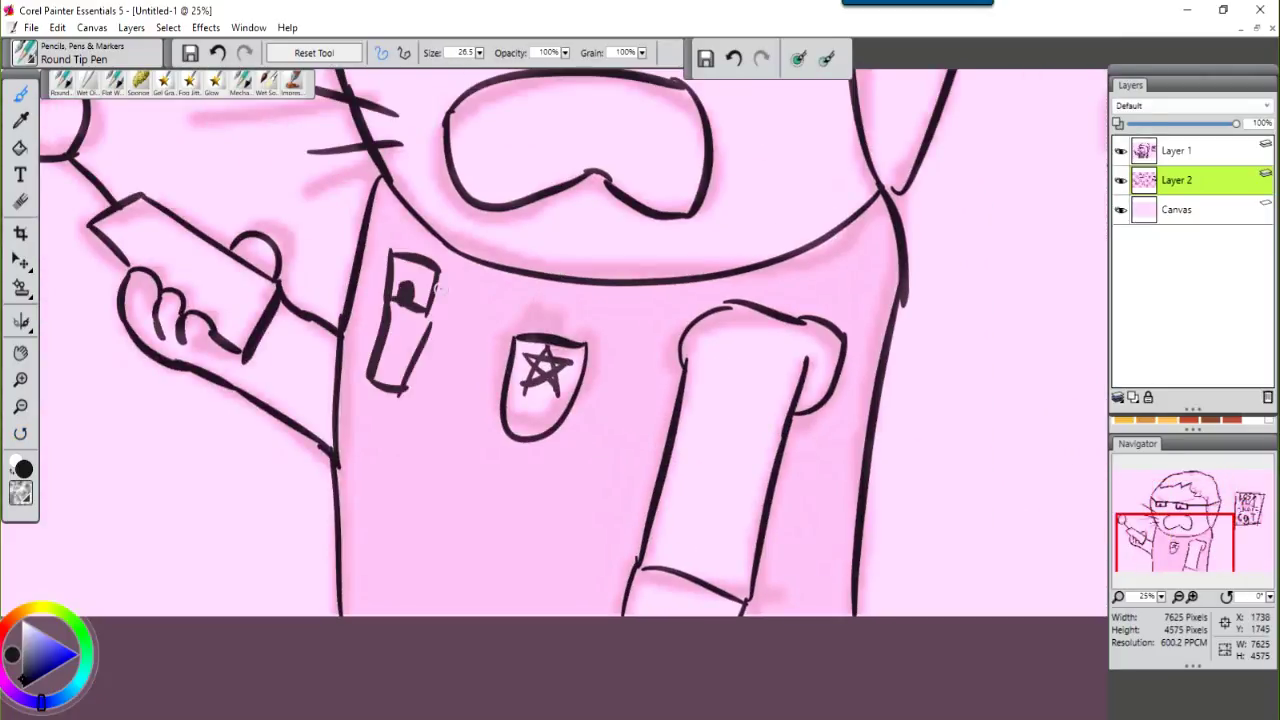
pyautogui.moveTo(429, 477)
pyautogui.mouseDown()
pyautogui.moveTo(334, 412)
pyautogui.moveTo(154, 327)
pyautogui.mouseUp()
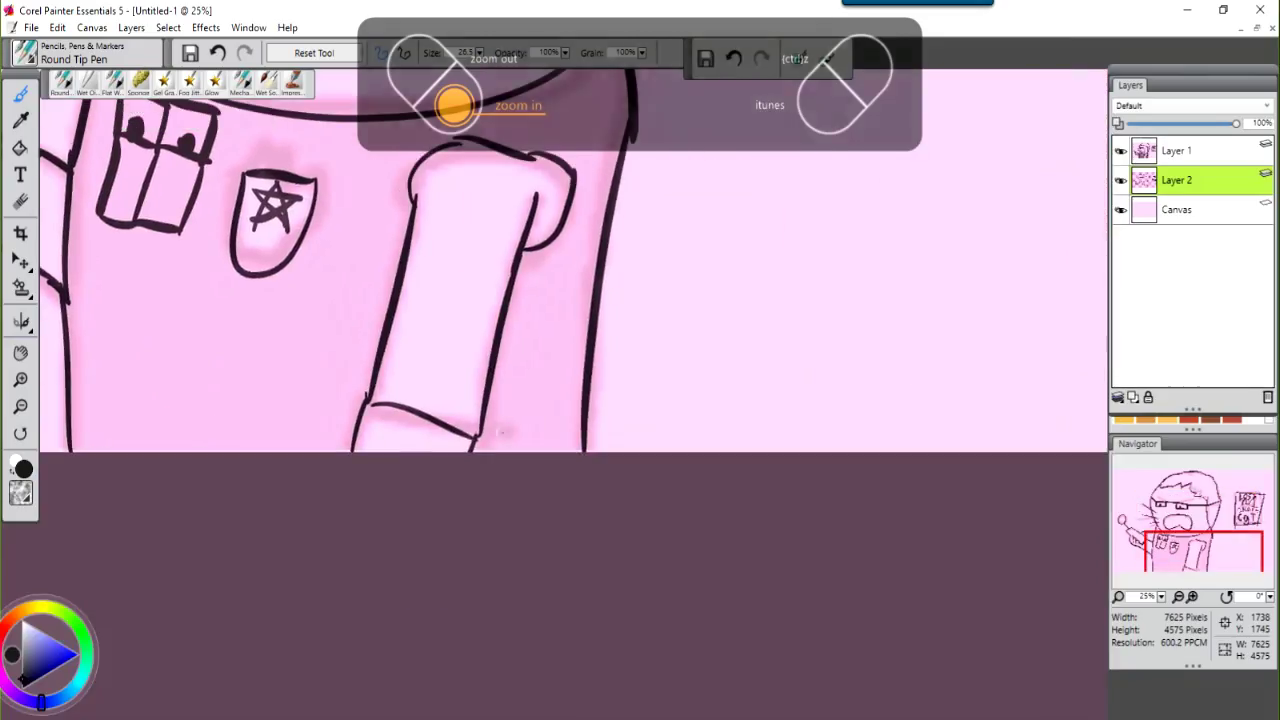
# - Draw a hip holster with a flap and button beside the lowered arm, and erase the body line crossing it
pyautogui.moveTo(498, 450); pyautogui.dragTo(600, 368)
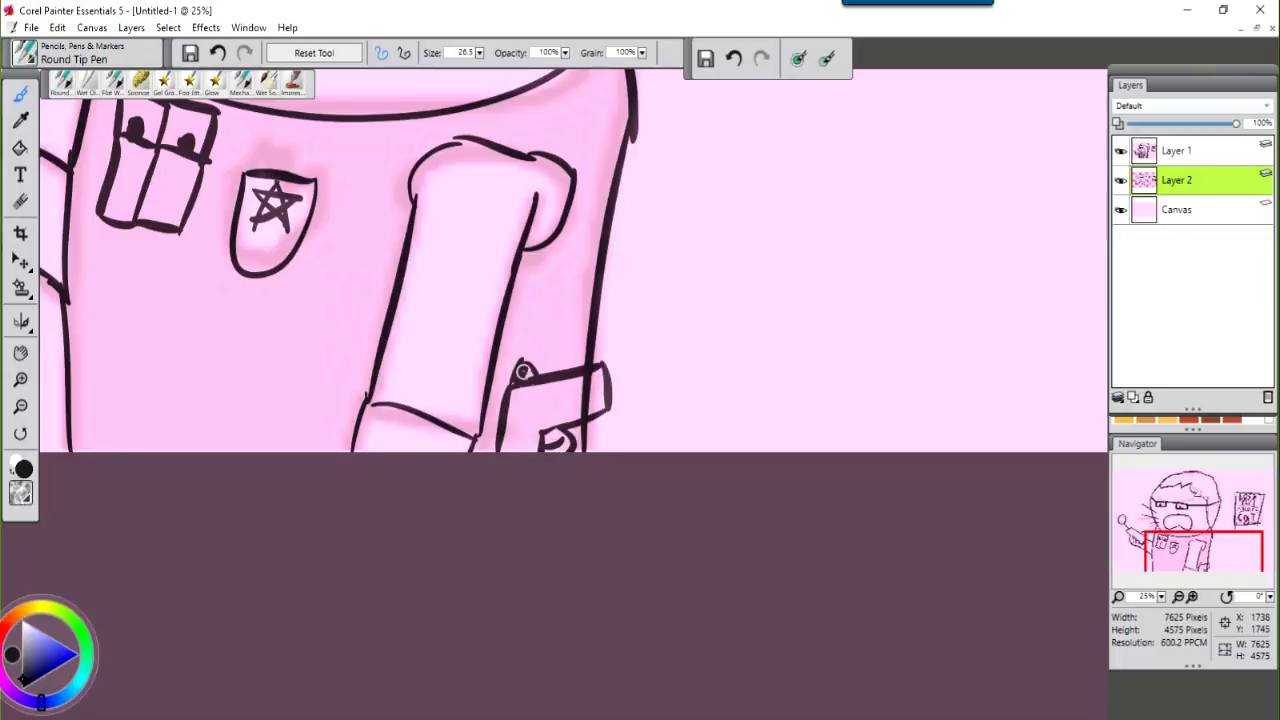
pyautogui.scroll(3, 605, 420)
pyautogui.press('e')
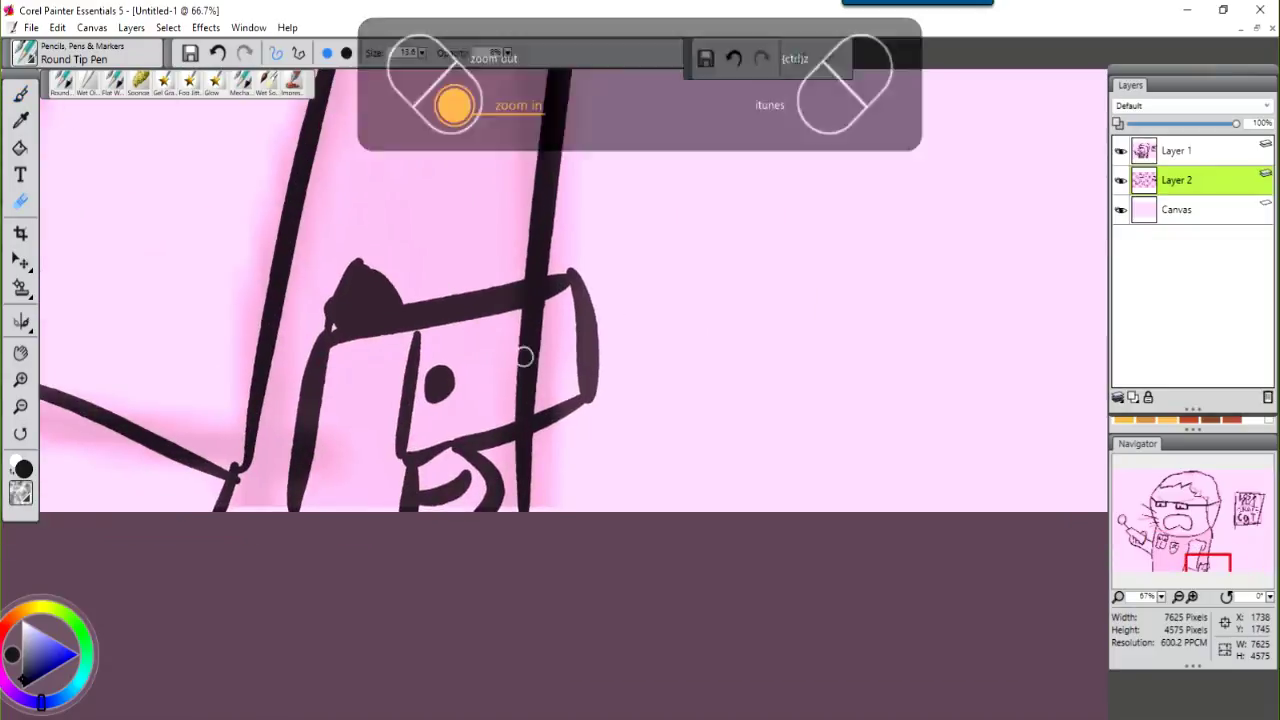
pyautogui.moveTo(525, 398); pyautogui.dragTo(541, 309)
pyautogui.hotkey('ctrl', '-')
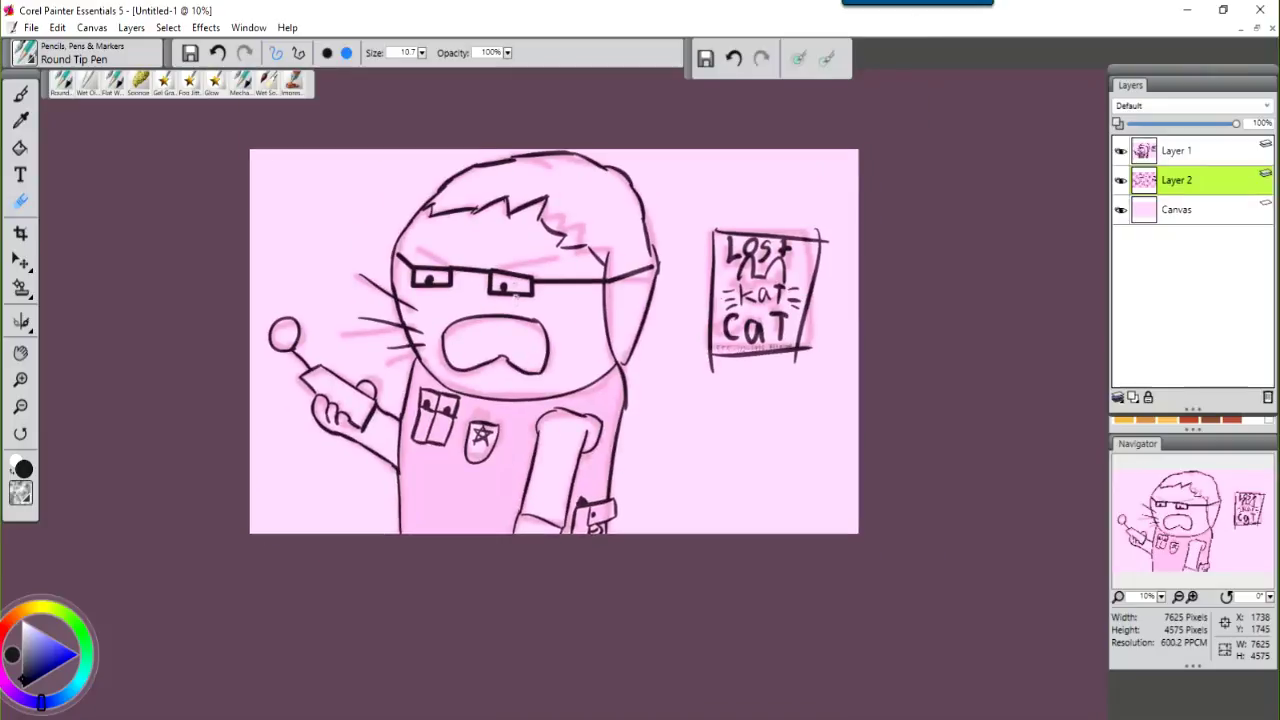
# - Delete Layer 1 with the rough sketch and lower the opacity of Layer 2 to fade the line art
pyautogui.click(1185, 151)
pyautogui.press('Delete')
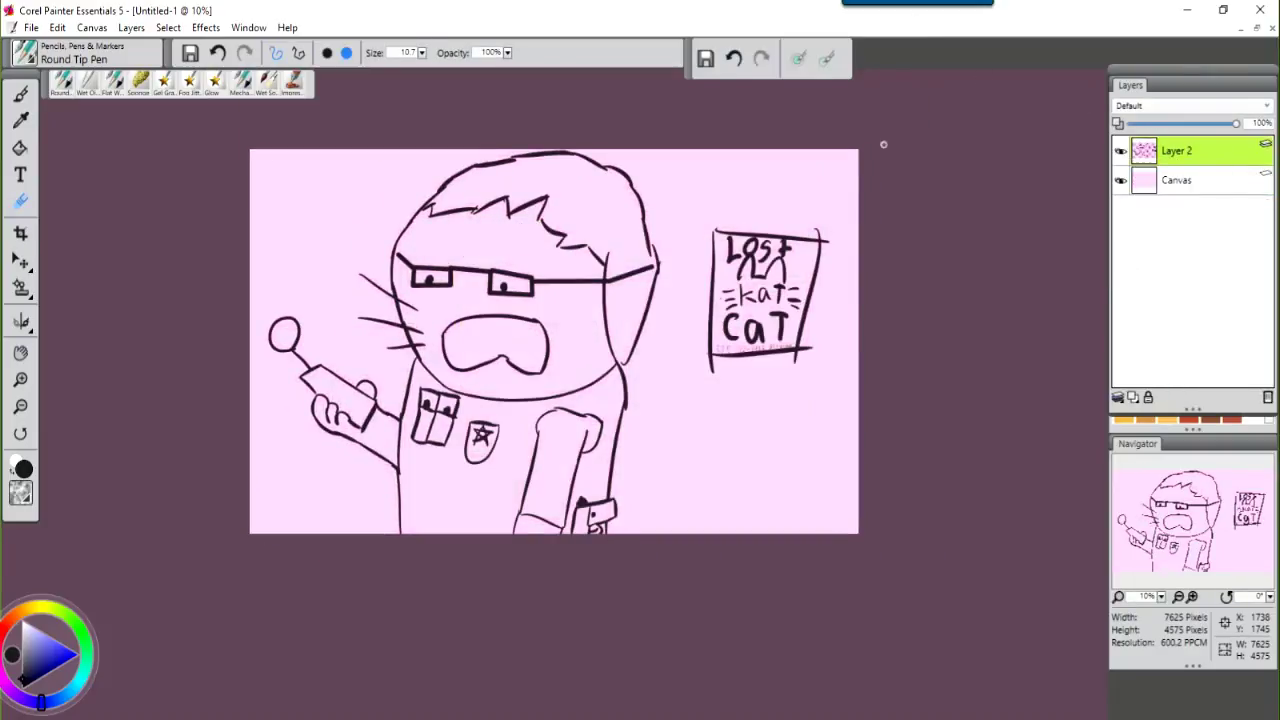
pyautogui.moveTo(1236, 123); pyautogui.dragTo(1147, 120)
# - Add a new layer beneath Layer 2 and scribble light orange and brown test swatches beside the head
pyautogui.hotkey('ctrl', '+')
pyautogui.click(45, 607)
pyautogui.click(1133, 397)
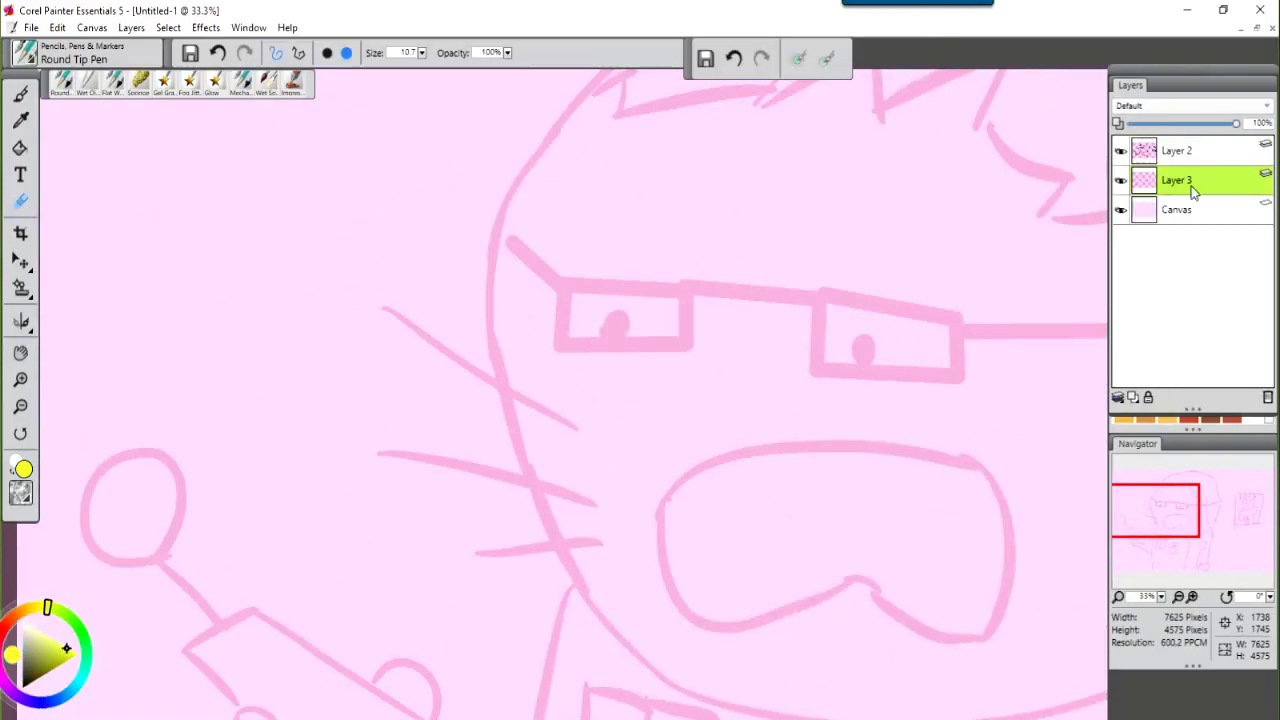
pyautogui.moveTo(229, 200); pyautogui.dragTo(143, 357)
pyautogui.hotkey('ctrl', 'z')
pyautogui.moveTo(194, 286); pyautogui.dragTo(286, 223)
pyautogui.moveTo(143, 343); pyautogui.dragTo(330, 530)
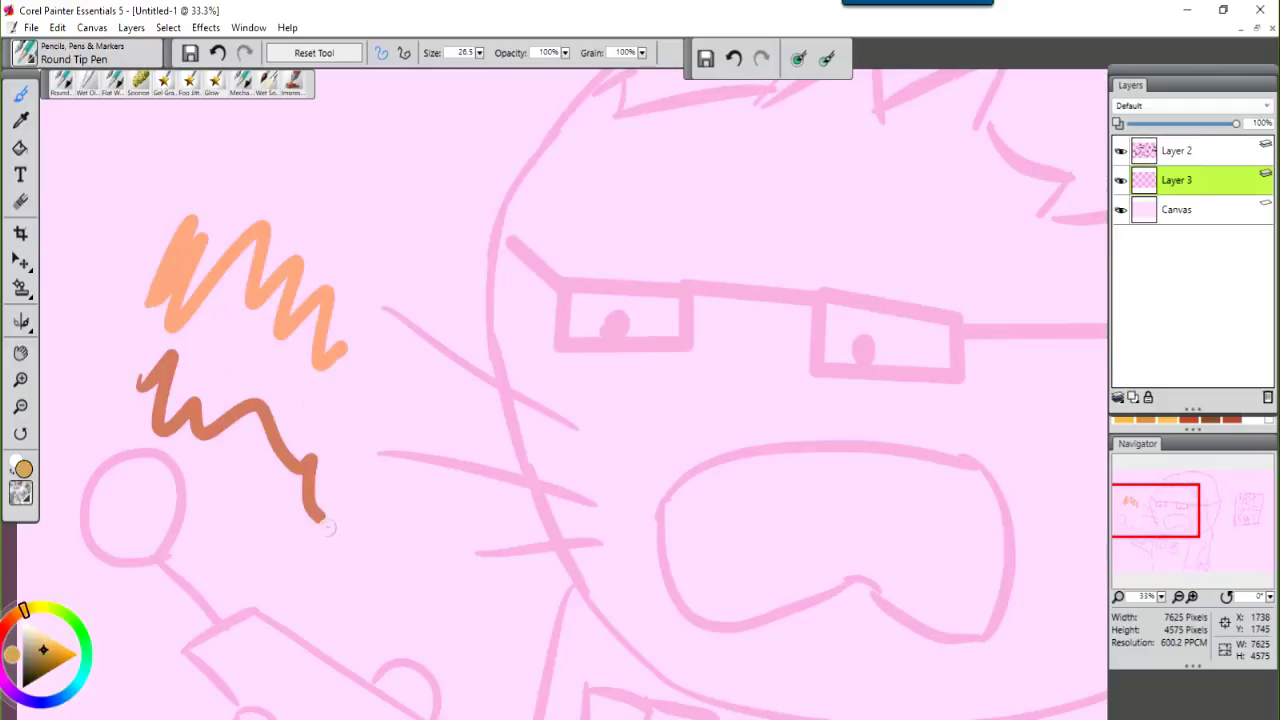
# - Trace the face outline from the hairline around the chin in orange-brown on Layer 3
pyautogui.moveTo(520, 356); pyautogui.dragTo(465, 186)
pyautogui.moveTo(460, 233); pyautogui.dragTo(525, 418)
pyautogui.hotkey('ctrl', 'z')
pyautogui.moveTo(465, 186); pyautogui.dragTo(500, 351)
pyautogui.hotkey('ctrl', 'y')
pyautogui.moveTo(565, 571)
pyautogui.mouseDown()
pyautogui.moveTo(520, 420)
pyautogui.moveTo(543, 263)
pyautogui.moveTo(417, 350)
pyautogui.moveTo(513, 200)
pyautogui.mouseUp()
pyautogui.hotkey('ctrl', 'z')
pyautogui.hotkey('ctrl', 'y')
pyautogui.moveTo(317, 169); pyautogui.dragTo(241, 231)
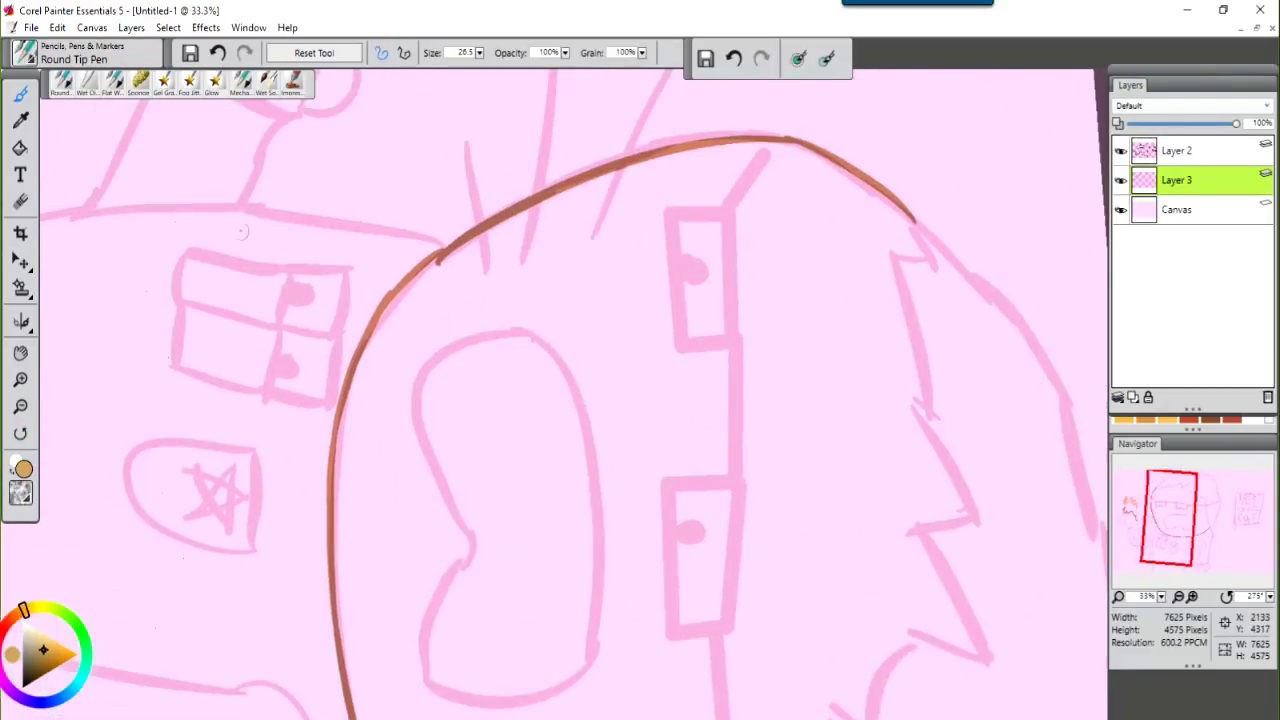
# - Choose a darker brown, test it beside the head, and trace the jagged fringe and front of the hair
pyautogui.click(446, 351)
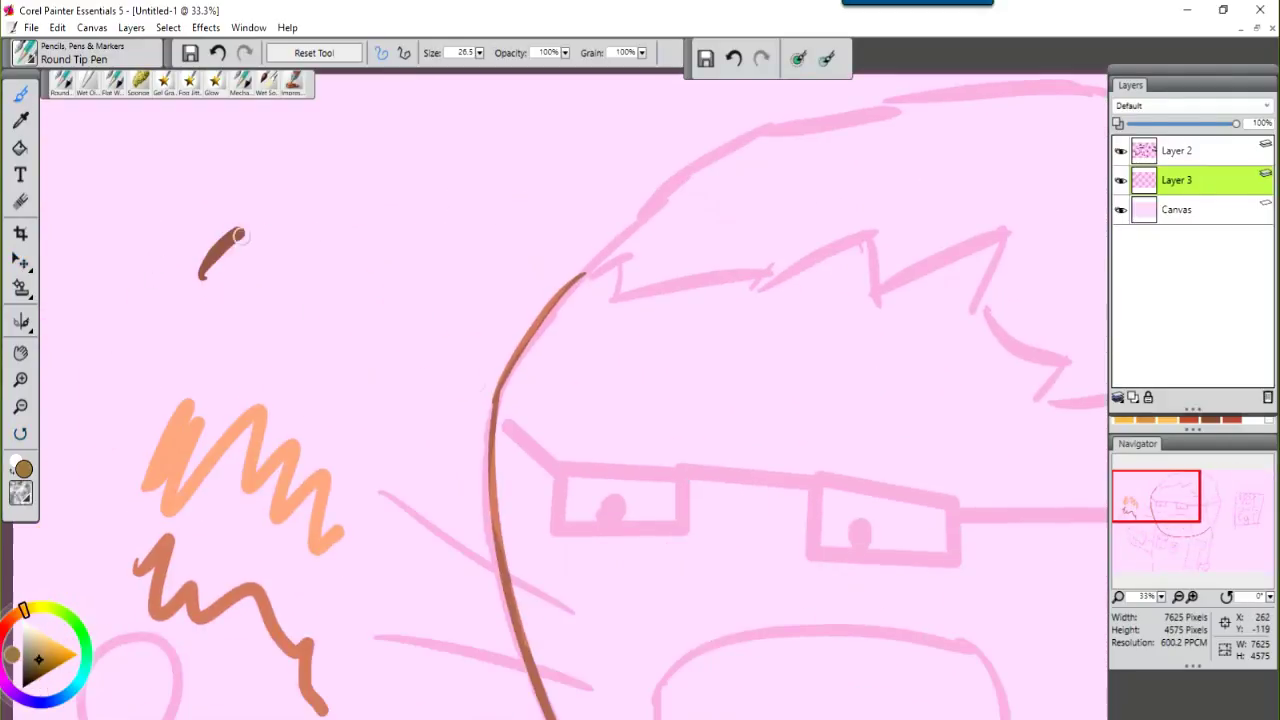
pyautogui.press('b')
pyautogui.moveTo(484, 282); pyautogui.dragTo(620, 292)
pyautogui.moveTo(757, 256)
pyautogui.mouseDown()
pyautogui.moveTo(771, 357)
pyautogui.moveTo(657, 271)
pyautogui.moveTo(686, 514)
pyautogui.moveTo(383, 270)
pyautogui.mouseUp()
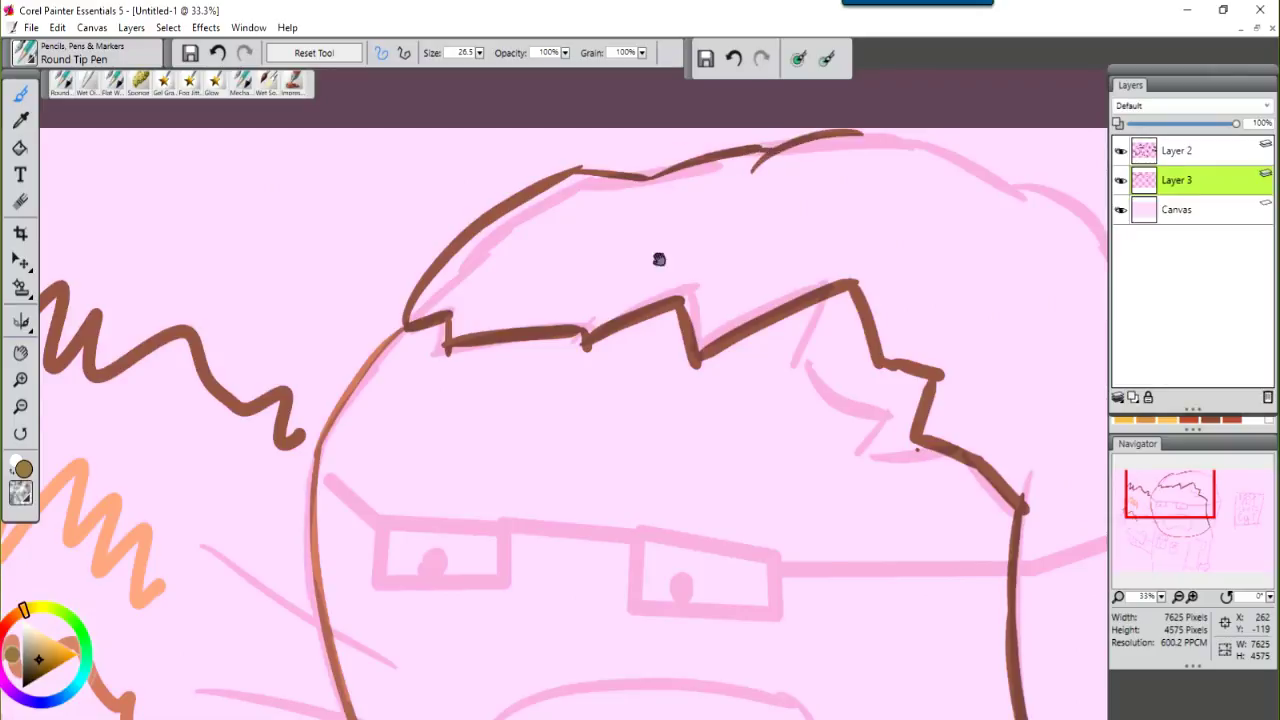
# - Trace the rest of the hair outline and the pointed sideburn in dark brown
pyautogui.moveTo(659, 259); pyautogui.dragTo(249, 169)
pyautogui.moveTo(400, 500); pyautogui.dragTo(380, 250)
pyautogui.moveTo(189, 327); pyautogui.dragTo(579, 677)
pyautogui.moveTo(189, 677)
pyautogui.mouseDown()
pyautogui.moveTo(225, 492)
pyautogui.moveTo(517, 570)
pyautogui.moveTo(65, 685)
pyautogui.mouseUp()
pyautogui.moveTo(300, 600); pyautogui.dragTo(415, 260)
# - Trace the mouth outline in orange-brown, slightly inside the faded guide line
pyautogui.click(17, 660)
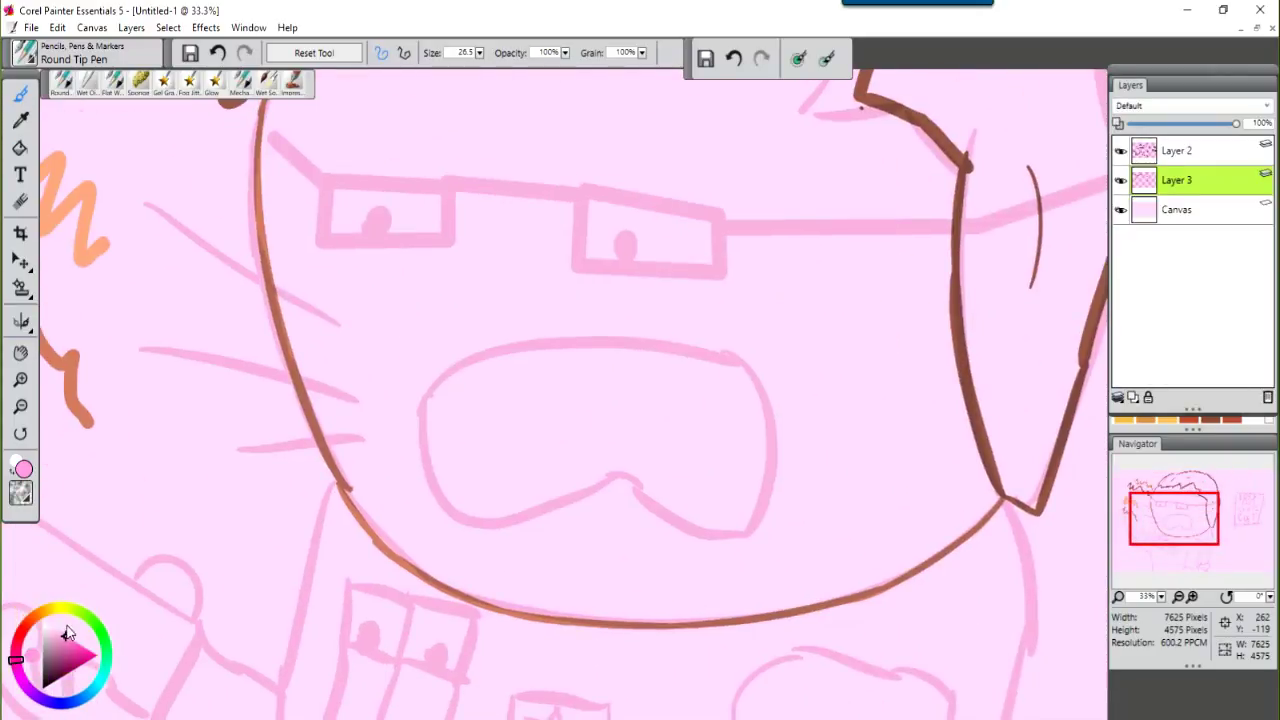
pyautogui.moveTo(378, 377)
pyautogui.mouseDown()
pyautogui.moveTo(69, 243)
pyautogui.moveTo(300, 300)
pyautogui.mouseUp()
pyautogui.moveTo(516, 548); pyautogui.dragTo(636, 533)
# - Trace the glasses frames and temple arm with straight black lines on a new layer, Layer 4
pyautogui.moveTo(425, 452)
pyautogui.mouseDown()
pyautogui.moveTo(560, 400)
pyautogui.moveTo(490, 553)
pyautogui.mouseUp()
pyautogui.moveTo(141, 412); pyautogui.dragTo(245, 500)
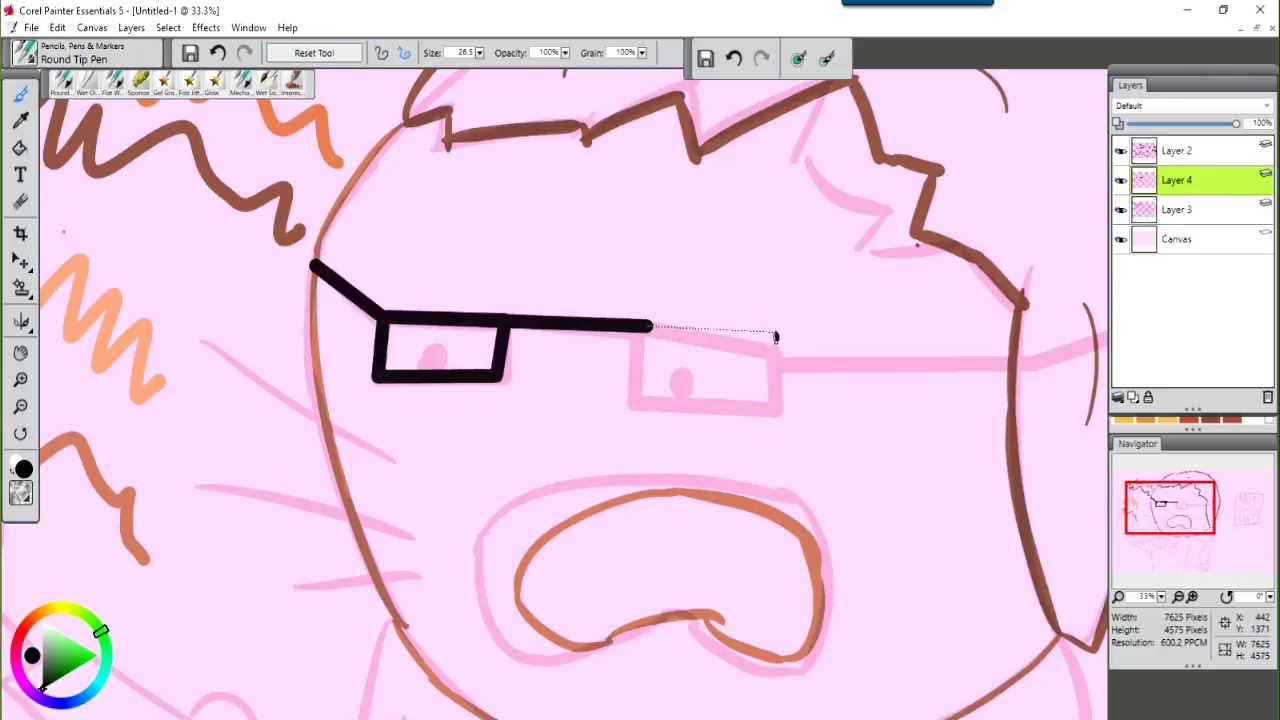
pyautogui.moveTo(775, 337)
pyautogui.mouseDown()
pyautogui.moveTo(986, 349)
pyautogui.moveTo(1105, 270)
pyautogui.mouseUp()
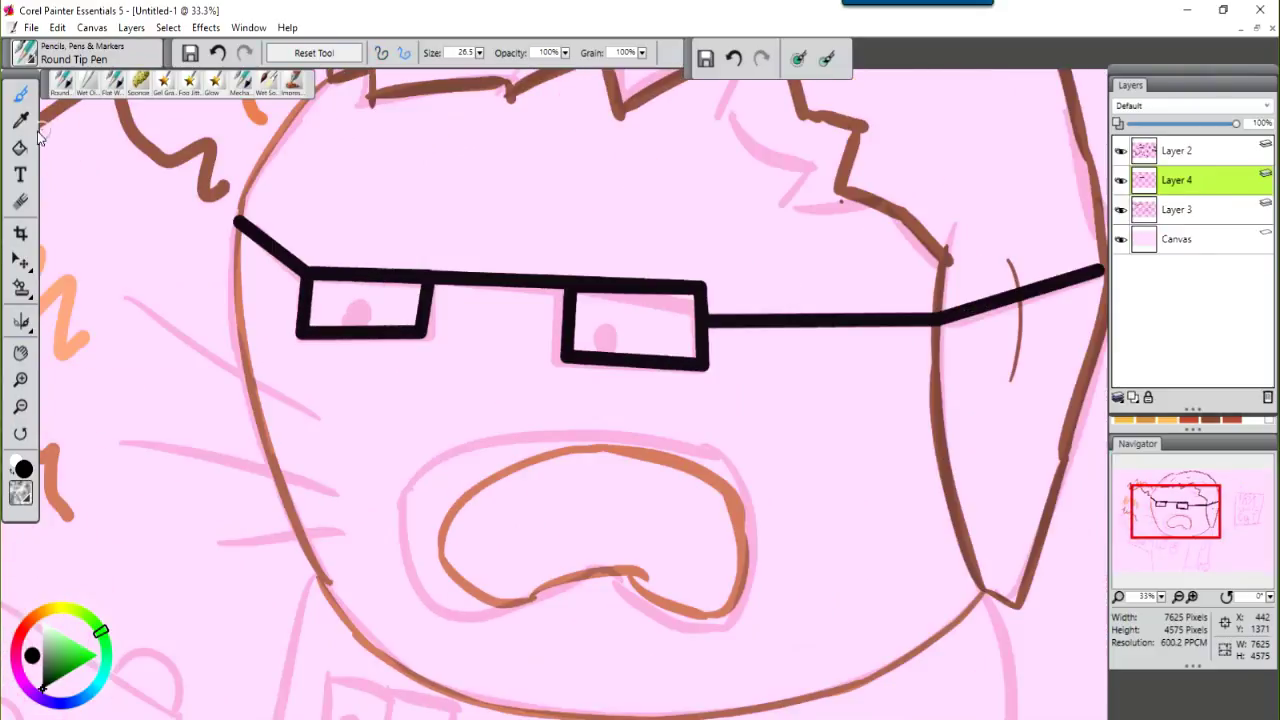
# - Return to Layer 3, sample the skin outline colour from the swatches and trace the raised hand's middle fingers
pyautogui.scroll(-5, 354, 313)
pyautogui.hotkey('ctrl', '+')
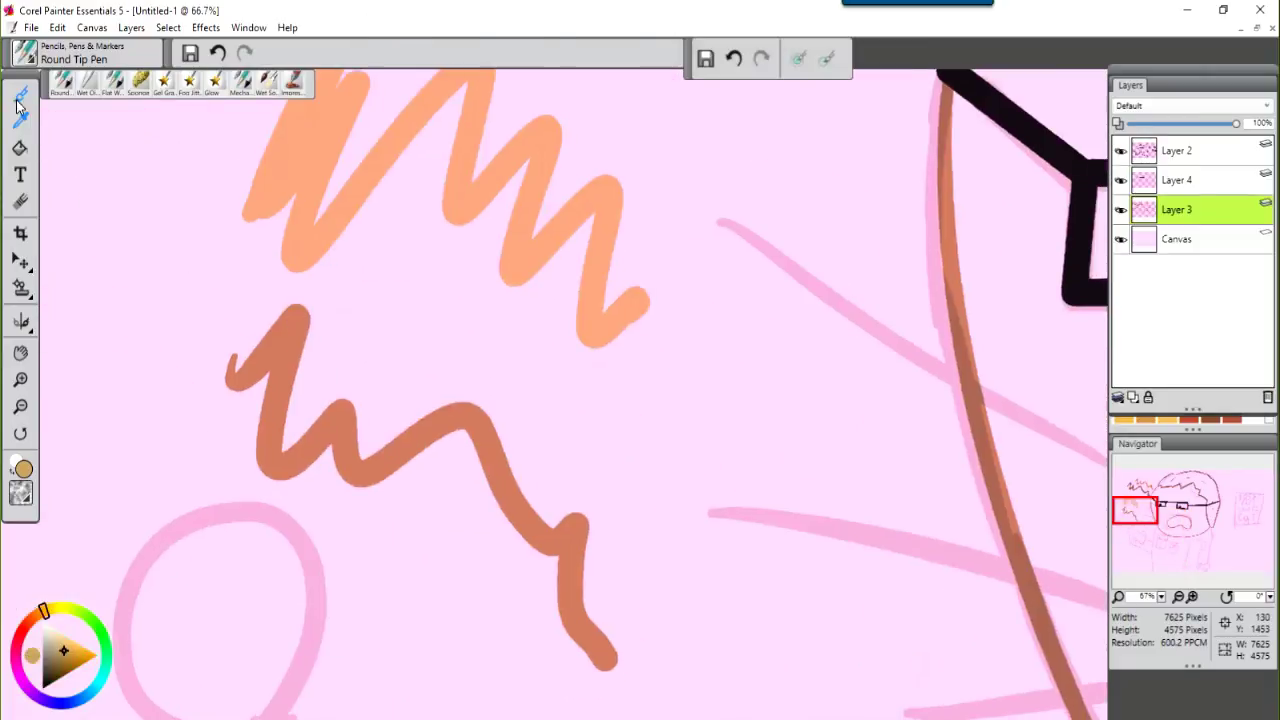
pyautogui.moveTo(141, 393); pyautogui.dragTo(197, 263)
pyautogui.moveTo(410, 308); pyautogui.dragTo(507, 366)
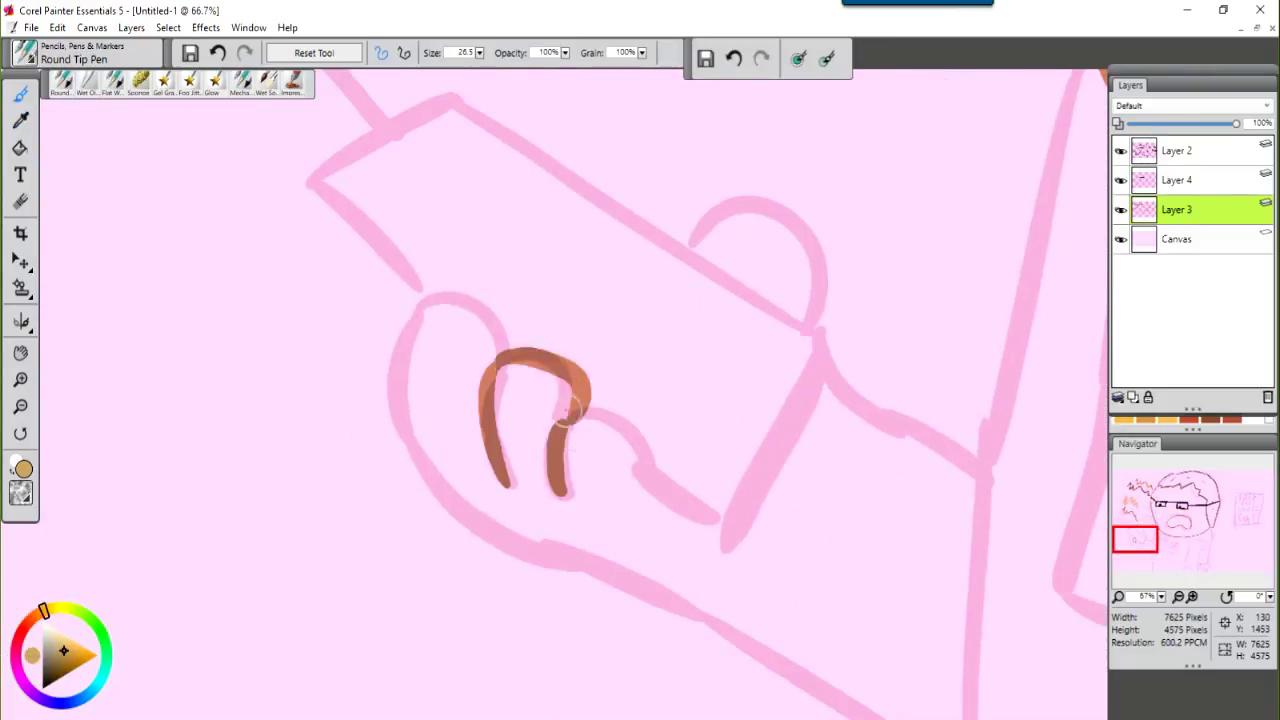
pyautogui.moveTo(567, 410); pyautogui.dragTo(540, 400)
# - Trace the raised hand's remaining fingers and the outer curve of its palm in brown
pyautogui.moveTo(402, 290); pyautogui.dragTo(470, 460)
pyautogui.moveTo(470, 460); pyautogui.dragTo(310, 343)
pyautogui.moveTo(361, 314)
pyautogui.mouseDown()
pyautogui.moveTo(400, 329)
pyautogui.moveTo(457, 394)
pyautogui.moveTo(527, 414)
pyautogui.mouseUp()
pyautogui.moveTo(390, 432)
pyautogui.mouseDown()
pyautogui.moveTo(283, 312)
pyautogui.moveTo(163, 230)
pyautogui.mouseUp()
pyautogui.moveTo(643, 342); pyautogui.dragTo(607, 368)
pyautogui.moveTo(643, 380); pyautogui.dragTo(612, 405)
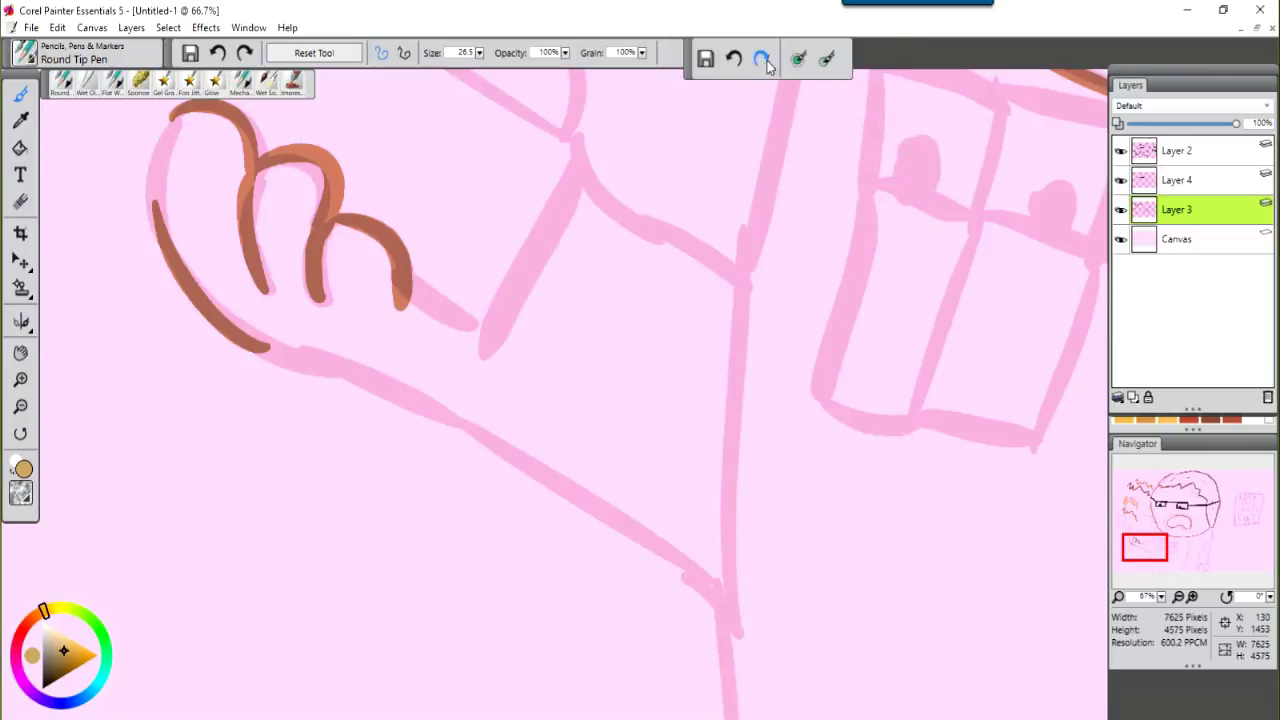
# - Trace the thumb behind the handheld device and refine the raised hand's outline in brown
pyautogui.click(761, 58)
pyautogui.moveTo(268, 600)
pyautogui.mouseDown()
pyautogui.moveTo(280, 486)
pyautogui.moveTo(345, 435)
pyautogui.mouseUp()
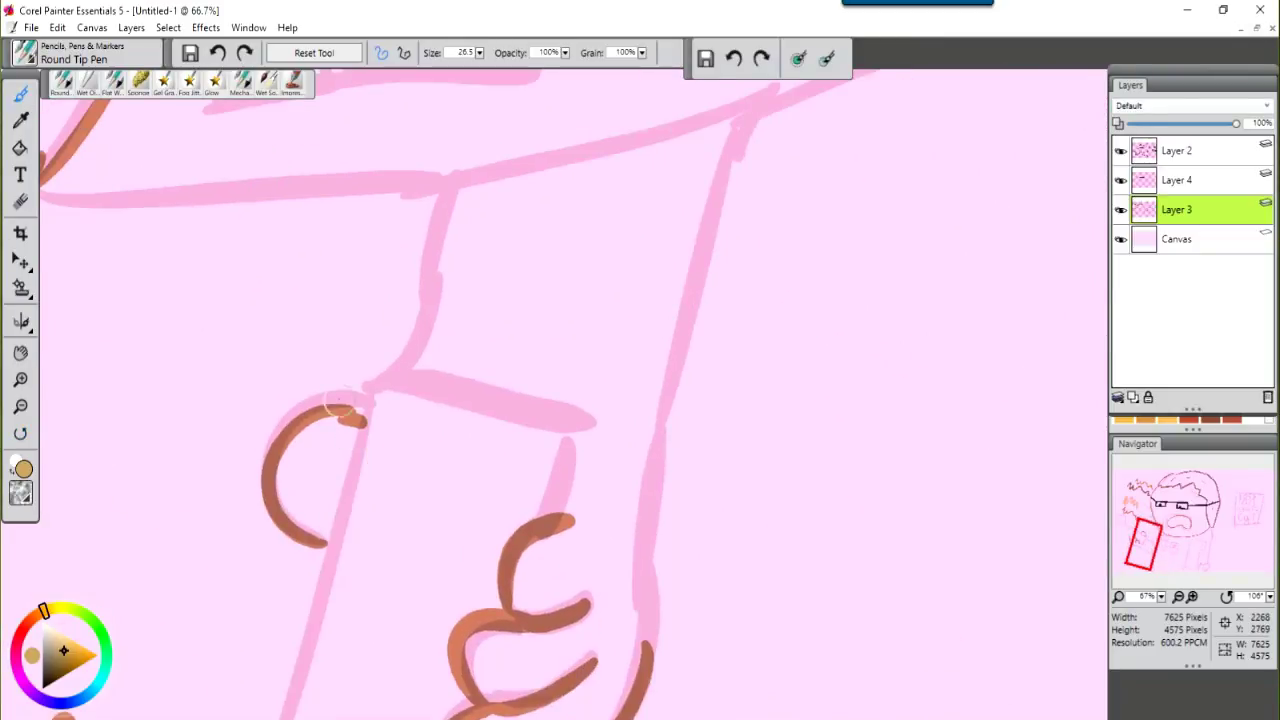
pyautogui.hotkey('ctrl', 'z')
pyautogui.moveTo(435, 335)
pyautogui.mouseDown()
pyautogui.moveTo(330, 400)
pyautogui.moveTo(300, 550)
pyautogui.moveTo(425, 190)
pyautogui.mouseUp()
pyautogui.moveTo(668, 440); pyautogui.dragTo(632, 710)
# - Trace the raised and lowered forearms in brown, and outline the gun by the lowered hand in brown and black
pyautogui.moveTo(634, 500); pyautogui.dragTo(369, 417)
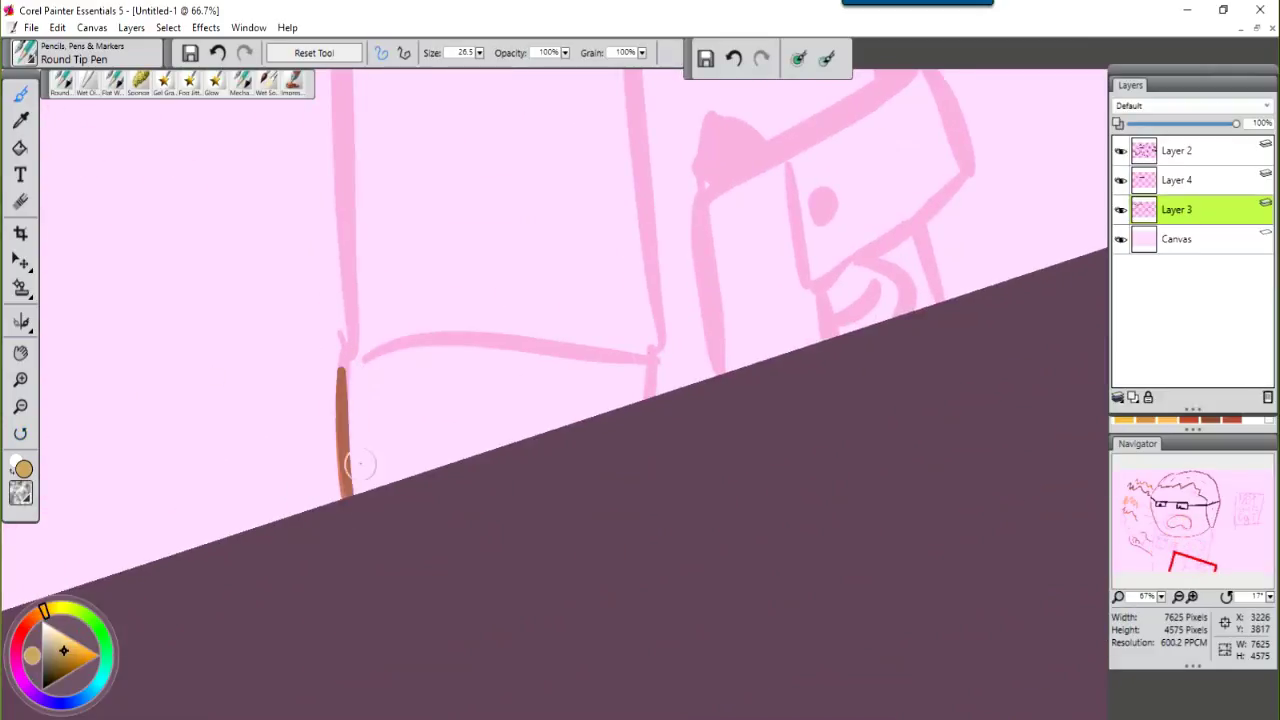
pyautogui.moveTo(360, 463); pyautogui.dragTo(128, 633)
pyautogui.moveTo(592, 455); pyautogui.dragTo(640, 431)
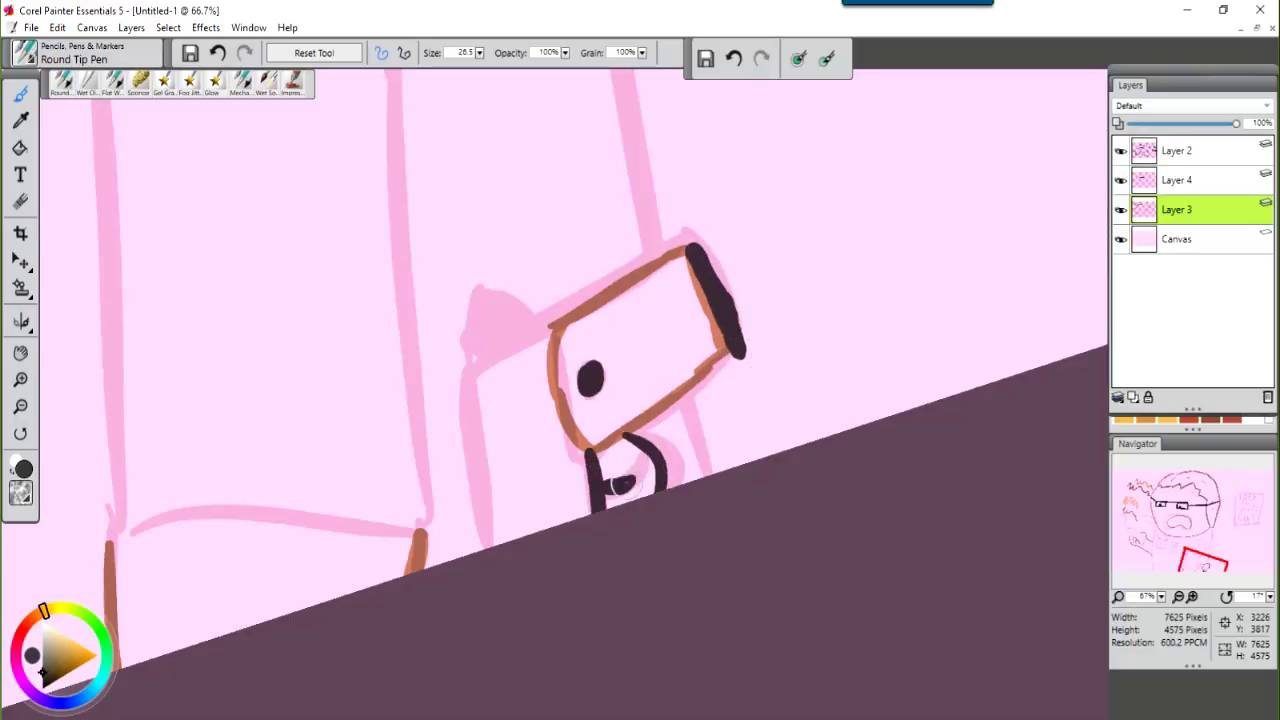
pyautogui.moveTo(485, 545); pyautogui.dragTo(550, 332)
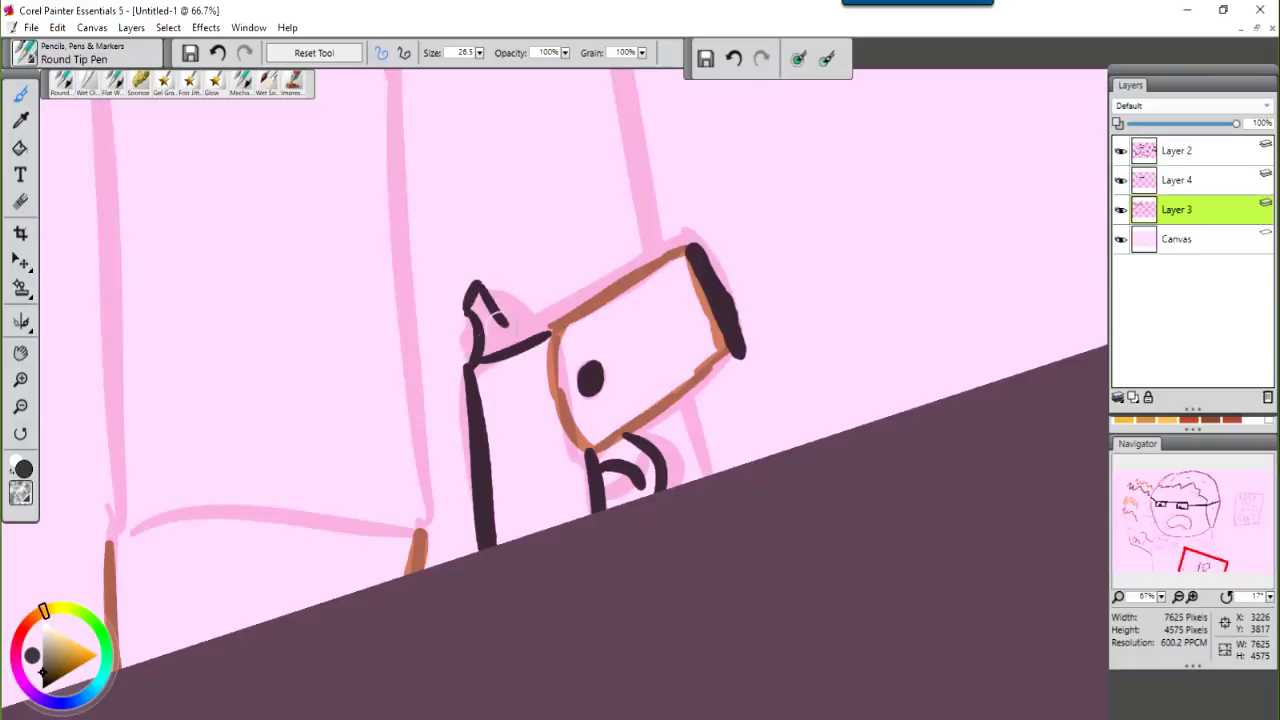
# - Scribble a dark purple-grey and an orange colour swatch beside the gun
pyautogui.moveTo(760, 295); pyautogui.dragTo(978, 300)
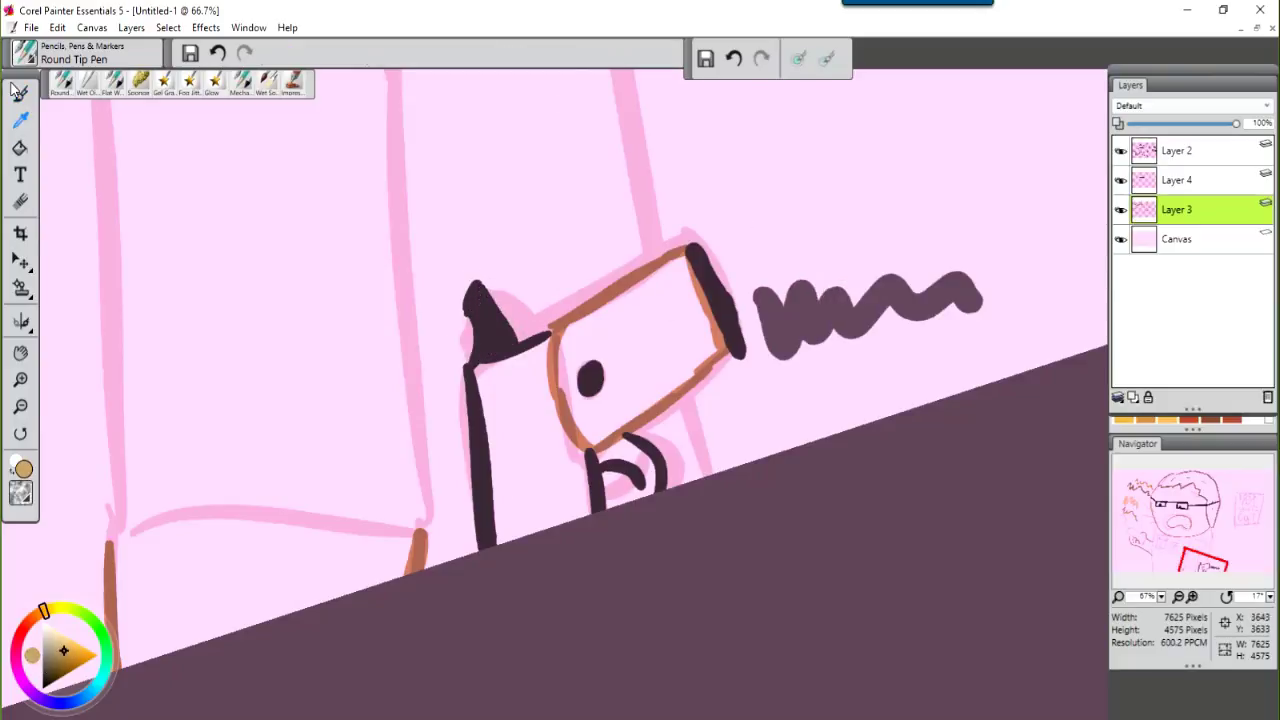
pyautogui.click(18, 92)
pyautogui.moveTo(728, 220)
pyautogui.mouseDown()
pyautogui.moveTo(745, 195)
pyautogui.moveTo(1010, 205)
pyautogui.mouseUp()
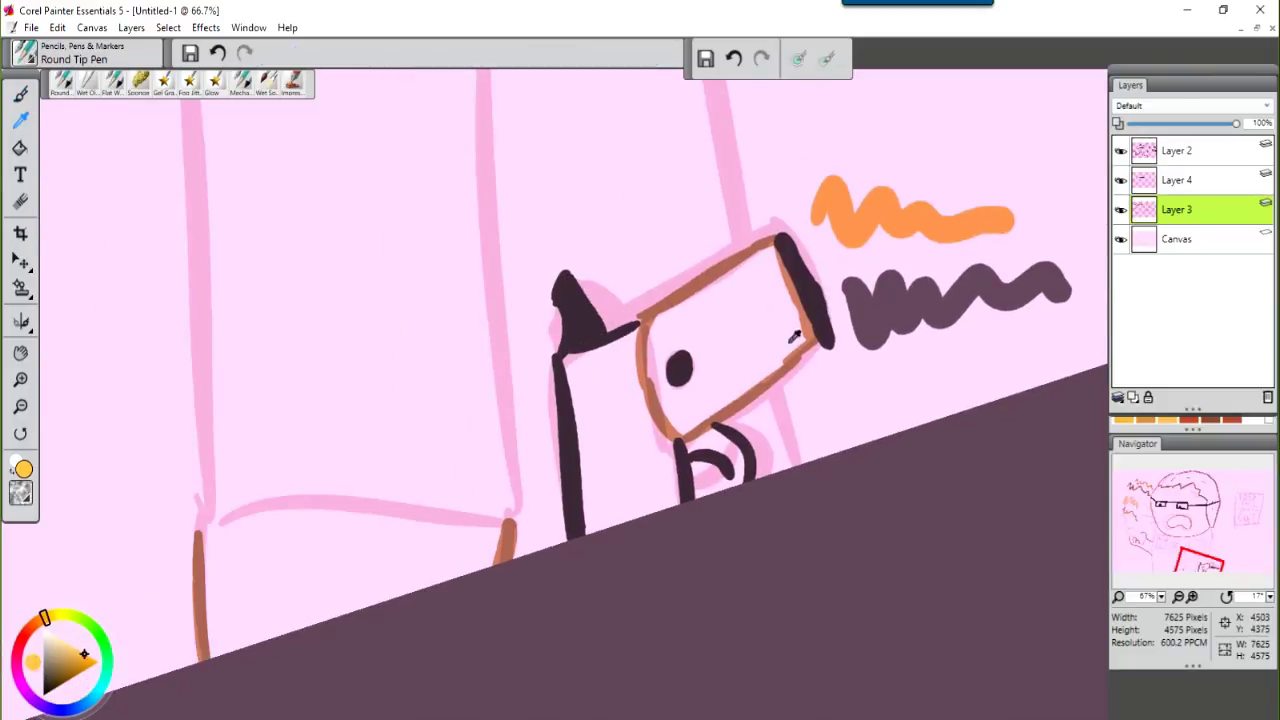
pyautogui.hotkey('ctrl', '-')
pyautogui.hotkey('ctrl', '+')
# - Choose uniform blues and scribble navy and purple colour swatches beside the shoulder
pyautogui.click(70, 708)
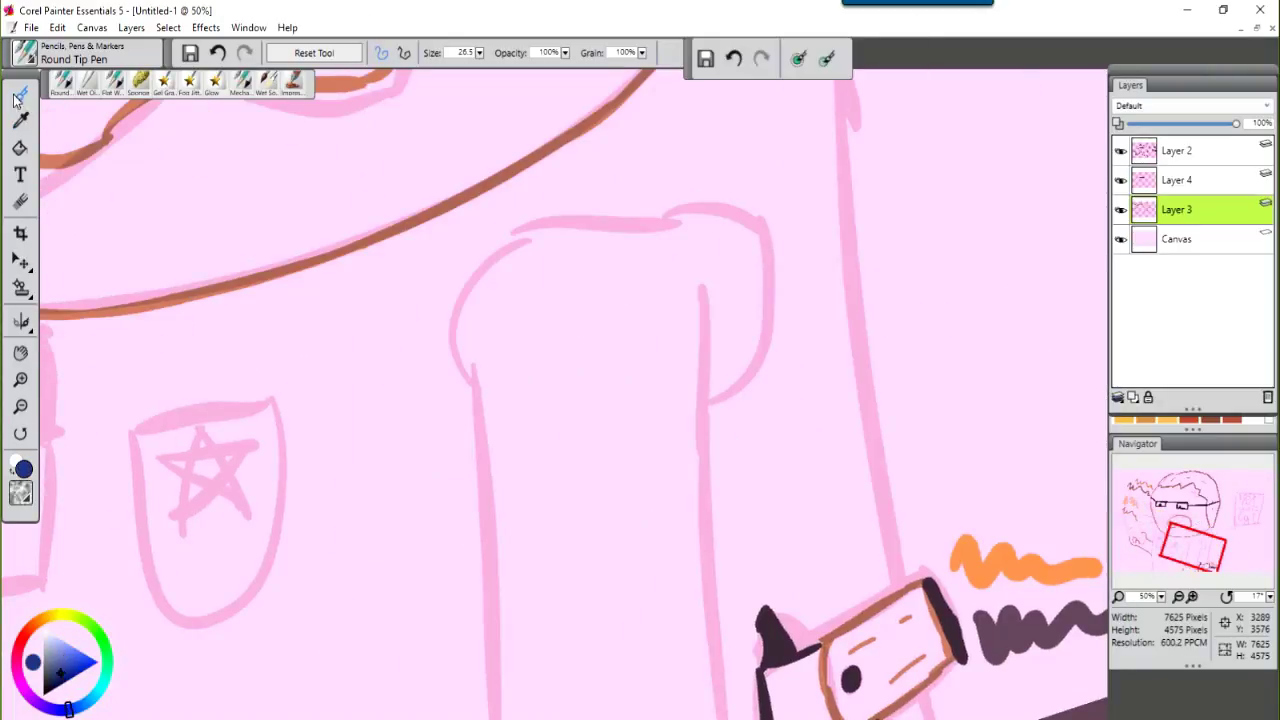
pyautogui.moveTo(700, 400); pyautogui.dragTo(330, 480)
pyautogui.moveTo(525, 215); pyautogui.dragTo(830, 295)
pyautogui.moveTo(522, 110); pyautogui.dragTo(852, 180)
# - Add a new layer, Layer 5, beneath Layer 3 and trace the uniform's side and lowered sleeve in navy
pyautogui.moveTo(420, 300)
pyautogui.mouseDown()
pyautogui.moveTo(500, 470)
pyautogui.moveTo(408, 366)
pyautogui.moveTo(520, 512)
pyautogui.moveTo(500, 600)
pyautogui.moveTo(480, 550)
pyautogui.moveTo(470, 590)
pyautogui.moveTo(467, 563)
pyautogui.mouseUp()
pyautogui.hotkey('ctrl', '+')
pyautogui.hotkey('ctrl', 'shift', 'n')
pyautogui.hotkey('ctrl', 'z')
pyautogui.moveTo(500, 318); pyautogui.dragTo(385, 515)
pyautogui.moveTo(385, 515)
pyautogui.mouseDown()
pyautogui.moveTo(520, 200)
pyautogui.moveTo(380, 115)
pyautogui.mouseUp()
pyautogui.moveTo(380, 115); pyautogui.dragTo(560, 170)
pyautogui.moveTo(680, 80)
pyautogui.mouseDown()
pyautogui.moveTo(621, 340)
pyautogui.moveTo(635, 75)
pyautogui.mouseUp()
pyautogui.moveTo(598, 275); pyautogui.dragTo(576, 492)
pyautogui.moveTo(250, 502); pyautogui.dragTo(316, 503)
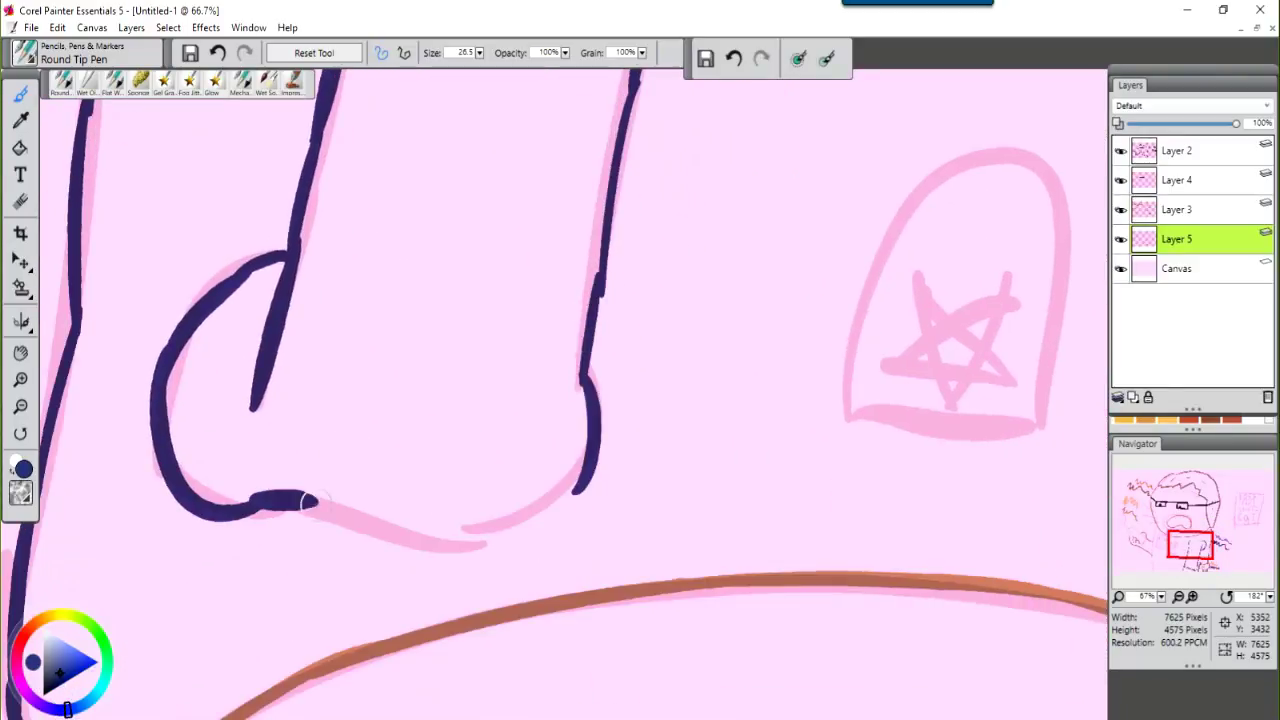
# - Erase the misplaced shoulder lines and redraw the lowered sleeve's shoulder curve in navy
pyautogui.press('n')
pyautogui.hotkey('ctrl', '-')
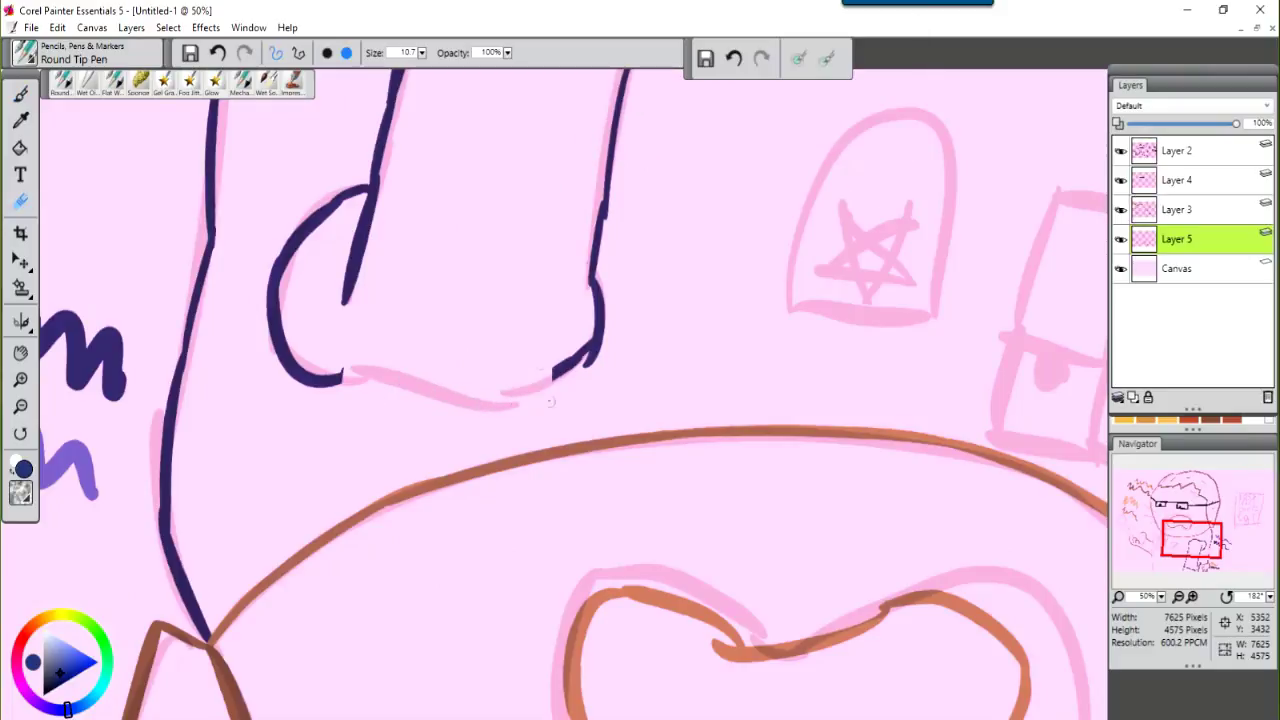
pyautogui.hotkey('ctrl', '-')
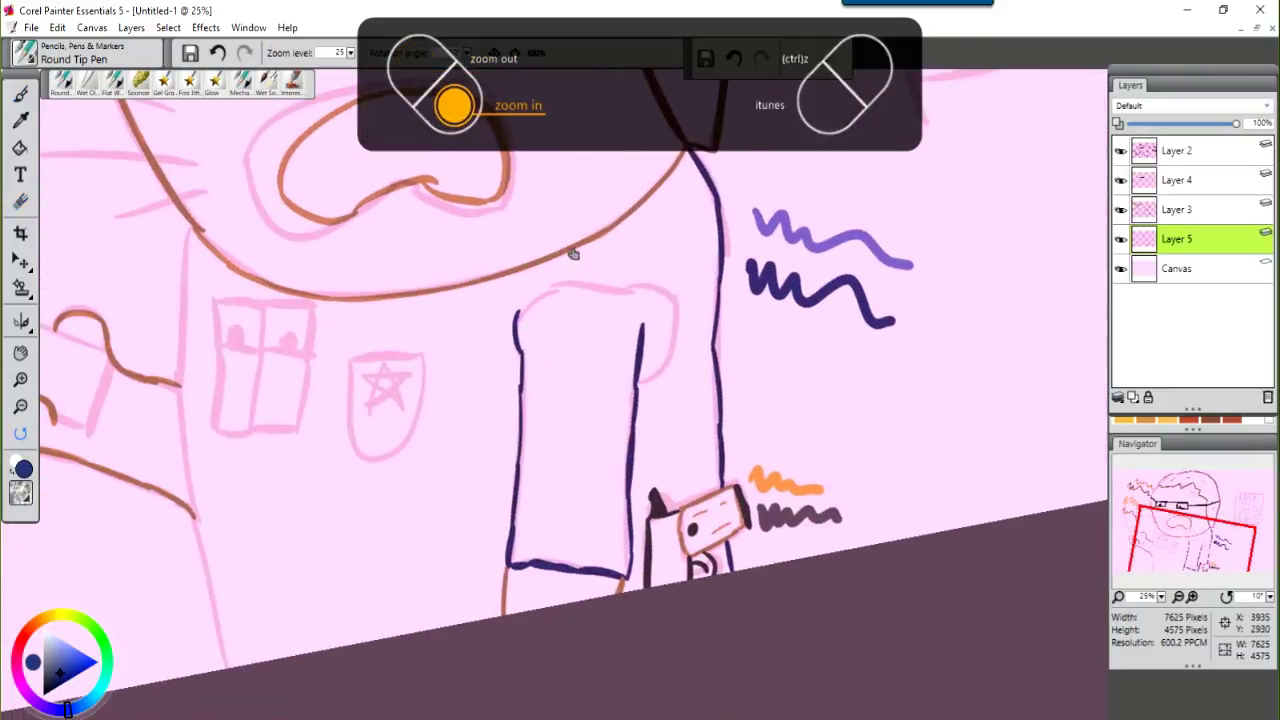
pyautogui.press('b')
pyautogui.moveTo(404, 372); pyautogui.dragTo(507, 325)
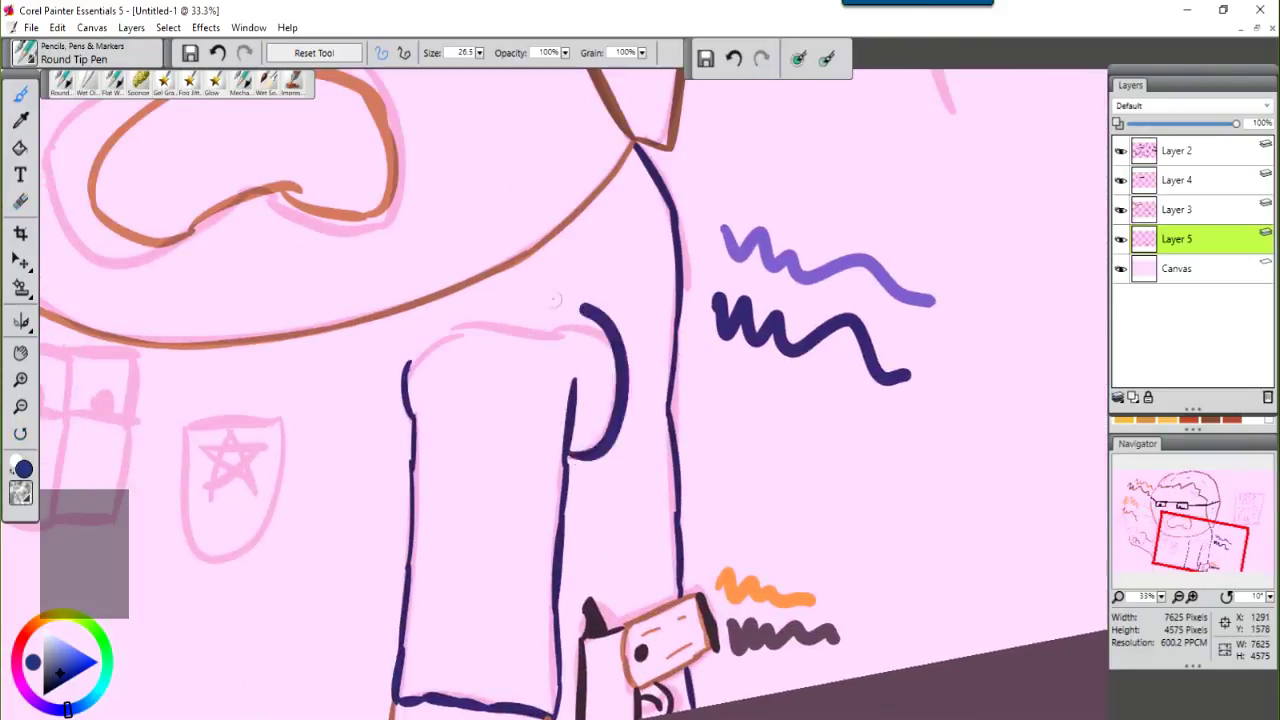
pyautogui.hotkey('ctrl', 'z')
pyautogui.scroll(1, 566, 451)
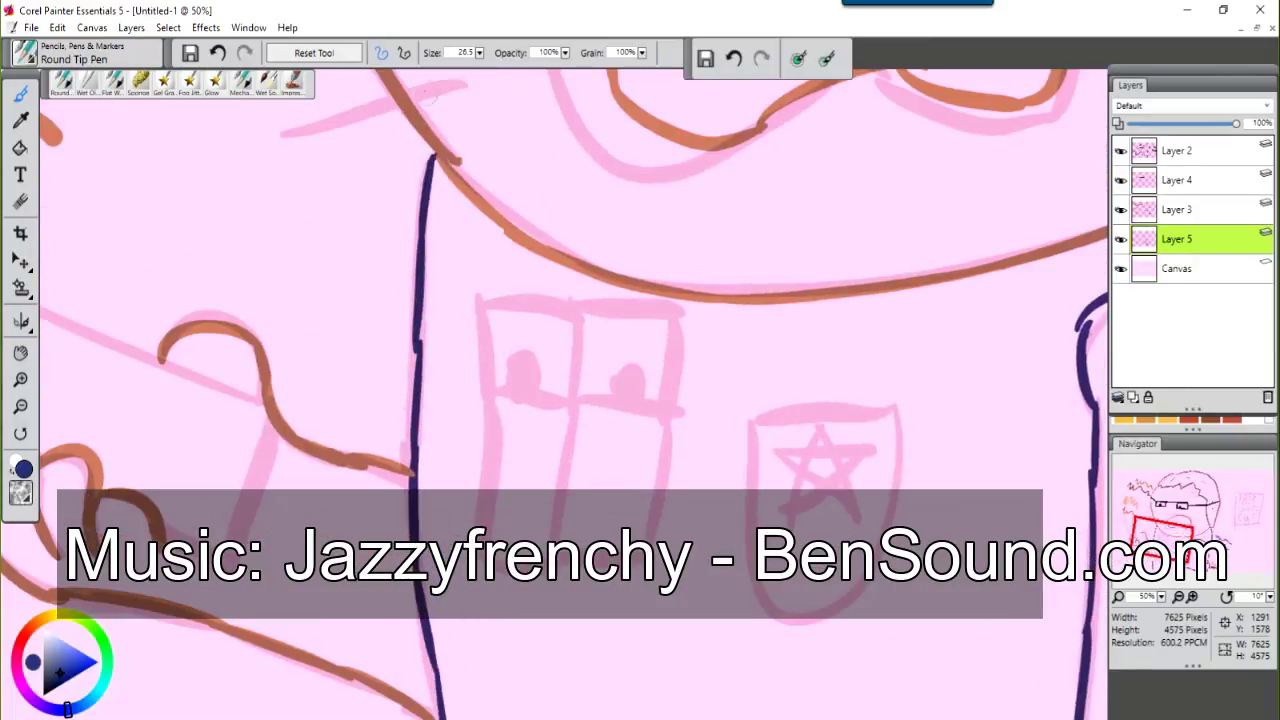
# - Trace the chest pockets in navy with their outer frame, centre divider and flap line
pyautogui.moveTo(462, 252); pyautogui.dragTo(465, 528)
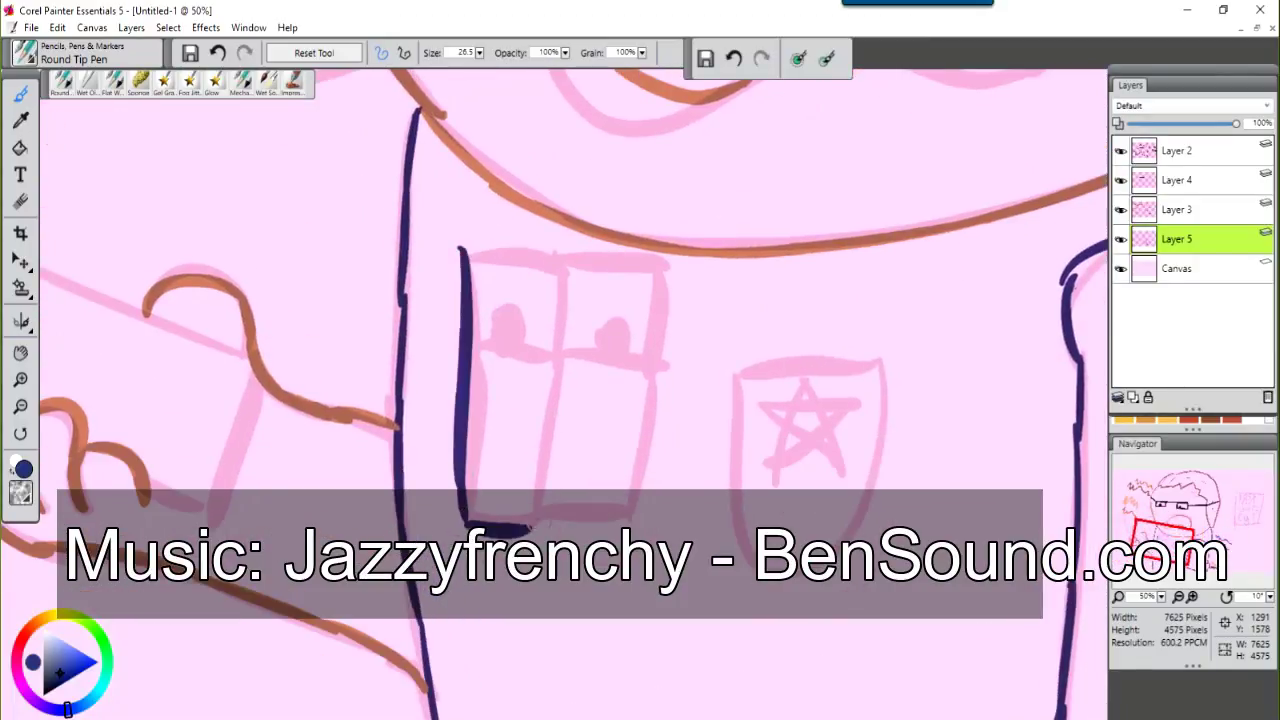
pyautogui.moveTo(556, 268); pyautogui.dragTo(530, 528)
pyautogui.moveTo(462, 255)
pyautogui.mouseDown()
pyautogui.moveTo(600, 256)
pyautogui.moveTo(645, 528)
pyautogui.mouseUp()
pyautogui.moveTo(645, 530); pyautogui.dragTo(465, 525)
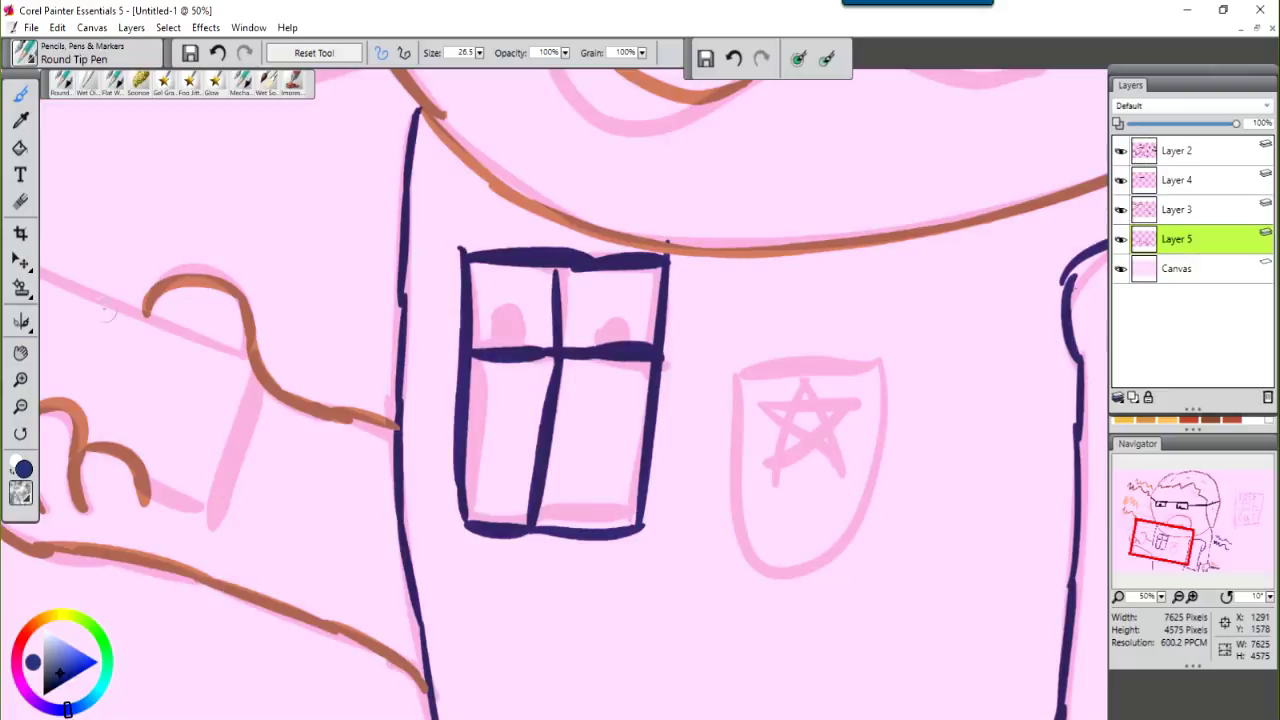
# - Draw the pocket buttons, the shield badge and its star in gold
pyautogui.moveTo(537, 370); pyautogui.dragTo(325, 325)
pyautogui.moveTo(540, 516); pyautogui.dragTo(680, 340)
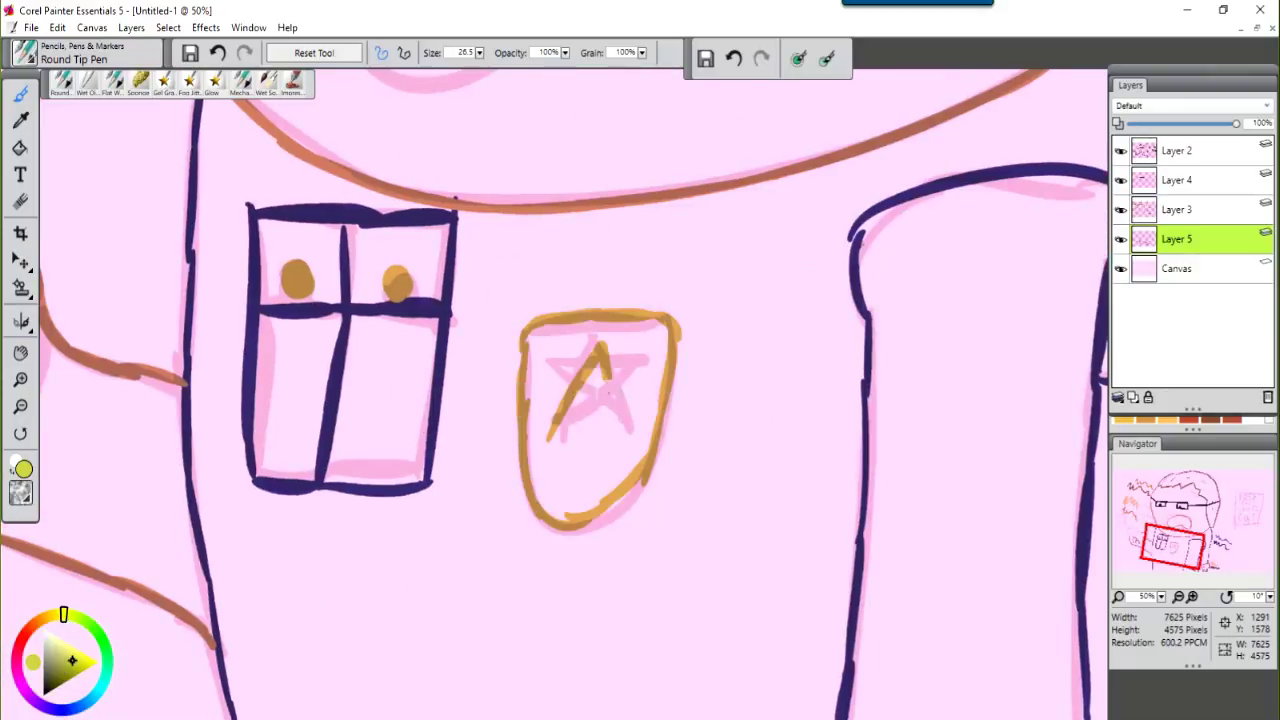
pyautogui.hotkey('ctrl', 'z')
pyautogui.moveTo(556, 440); pyautogui.dragTo(620, 437)
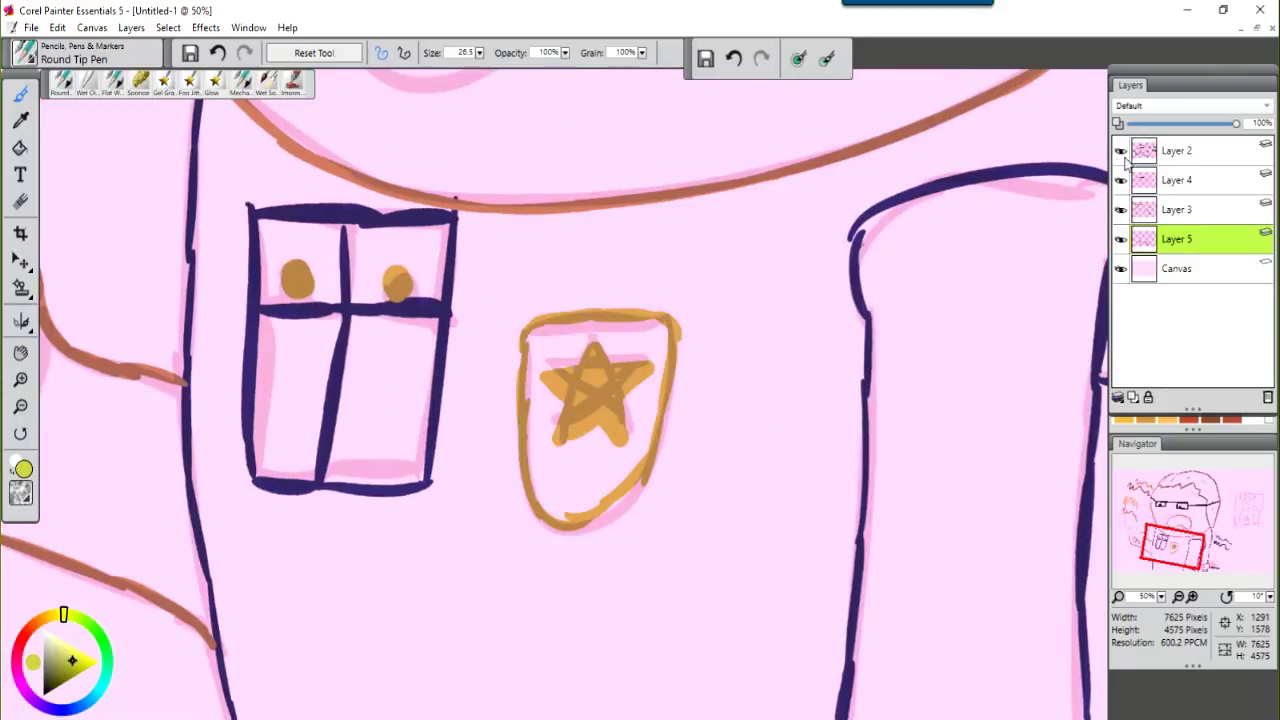
# - Add Layer 6 below Layer 3 and scribble dark and lighter purple-grey swatches near the handheld device
pyautogui.scroll(-3, 560, 390)
pyautogui.scroll(4, 560, 390)
pyautogui.click(1133, 397)
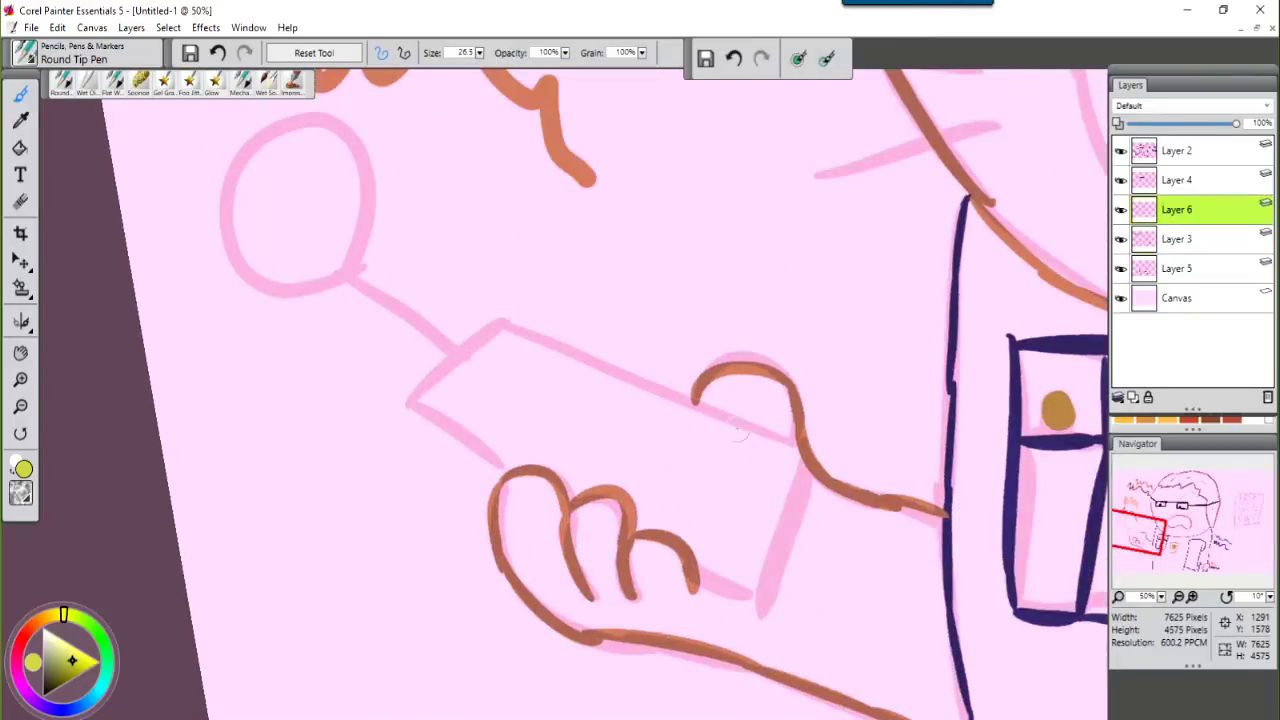
pyautogui.moveTo(1176, 209); pyautogui.dragTo(1176, 248)
pyautogui.click(40, 668)
pyautogui.moveTo(618, 250); pyautogui.dragTo(850, 350)
pyautogui.click(34, 662)
pyautogui.moveTo(668, 160); pyautogui.dragTo(862, 290)
# - Trace the handheld device's antenna stem and its long outer edges in dark purple-grey
pyautogui.moveTo(260, 206)
pyautogui.mouseDown()
pyautogui.moveTo(574, 249)
pyautogui.moveTo(523, 391)
pyautogui.mouseUp()
pyautogui.scroll(1, 574, 249)
pyautogui.moveTo(528, 257)
pyautogui.mouseDown()
pyautogui.moveTo(657, 306)
pyautogui.moveTo(690, 265)
pyautogui.mouseUp()
pyautogui.hotkey('ctrl', 'z')
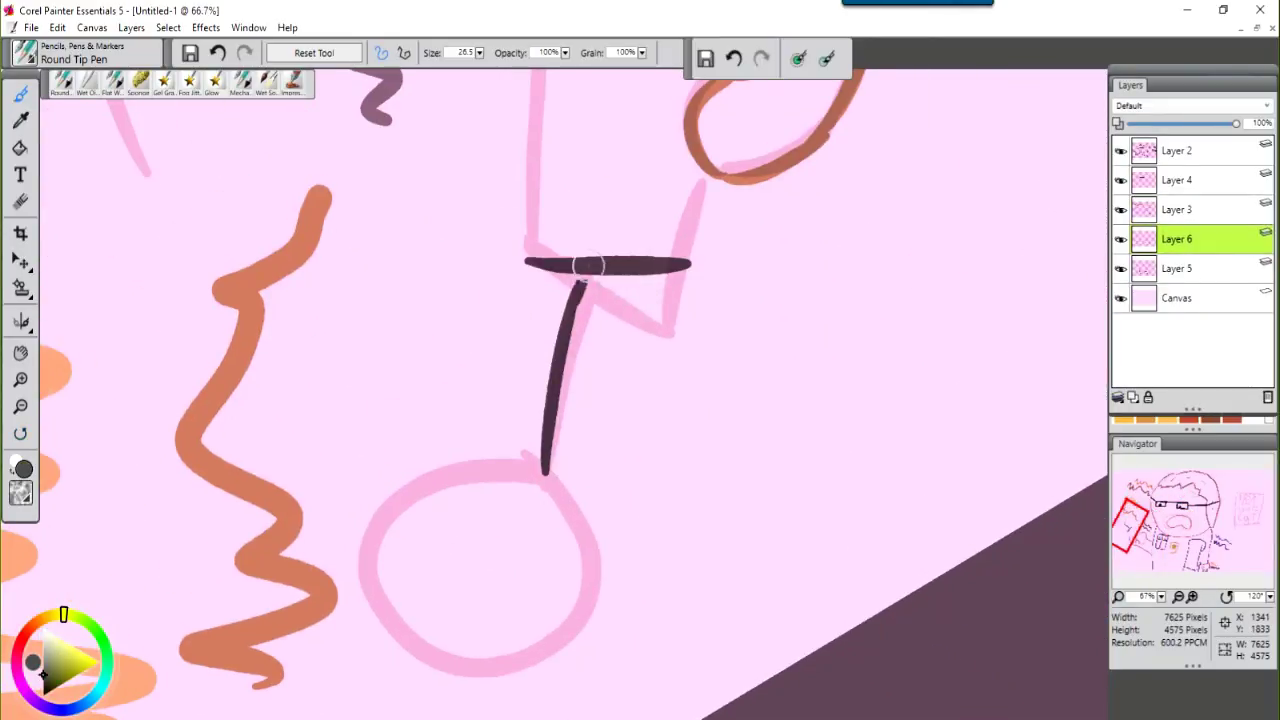
pyautogui.moveTo(666, 487); pyautogui.dragTo(676, 378)
pyautogui.moveTo(527, 645); pyautogui.dragTo(537, 345)
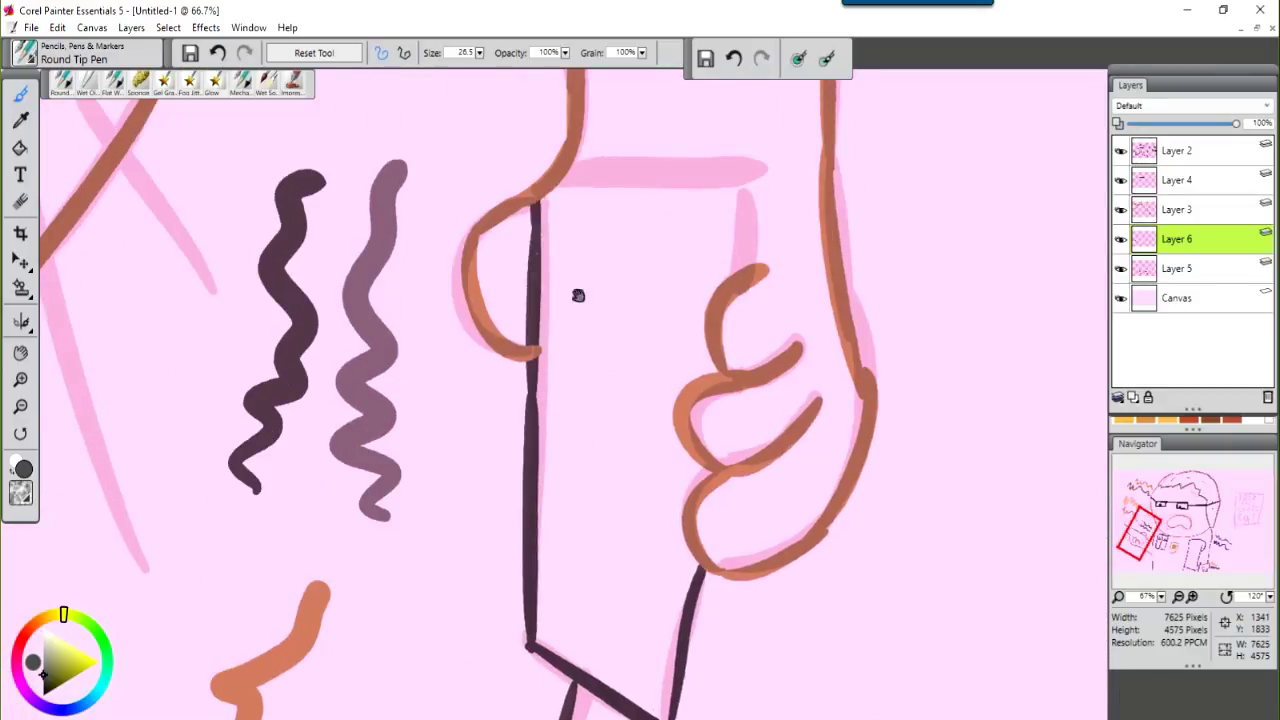
# - Close the device's outline near the fingers and draw a framed cartoon face as its screen
pyautogui.moveTo(578, 296); pyautogui.dragTo(501, 374)
pyautogui.moveTo(485, 280)
pyautogui.mouseDown()
pyautogui.moveTo(620, 285)
pyautogui.moveTo(560, 300)
pyautogui.moveTo(503, 214)
pyautogui.moveTo(637, 313)
pyautogui.moveTo(655, 175)
pyautogui.mouseUp()
pyautogui.moveTo(600, 405)
pyautogui.mouseDown()
pyautogui.moveTo(522, 395)
pyautogui.moveTo(549, 478)
pyautogui.mouseUp()
pyautogui.moveTo(517, 358); pyautogui.dragTo(618, 287)
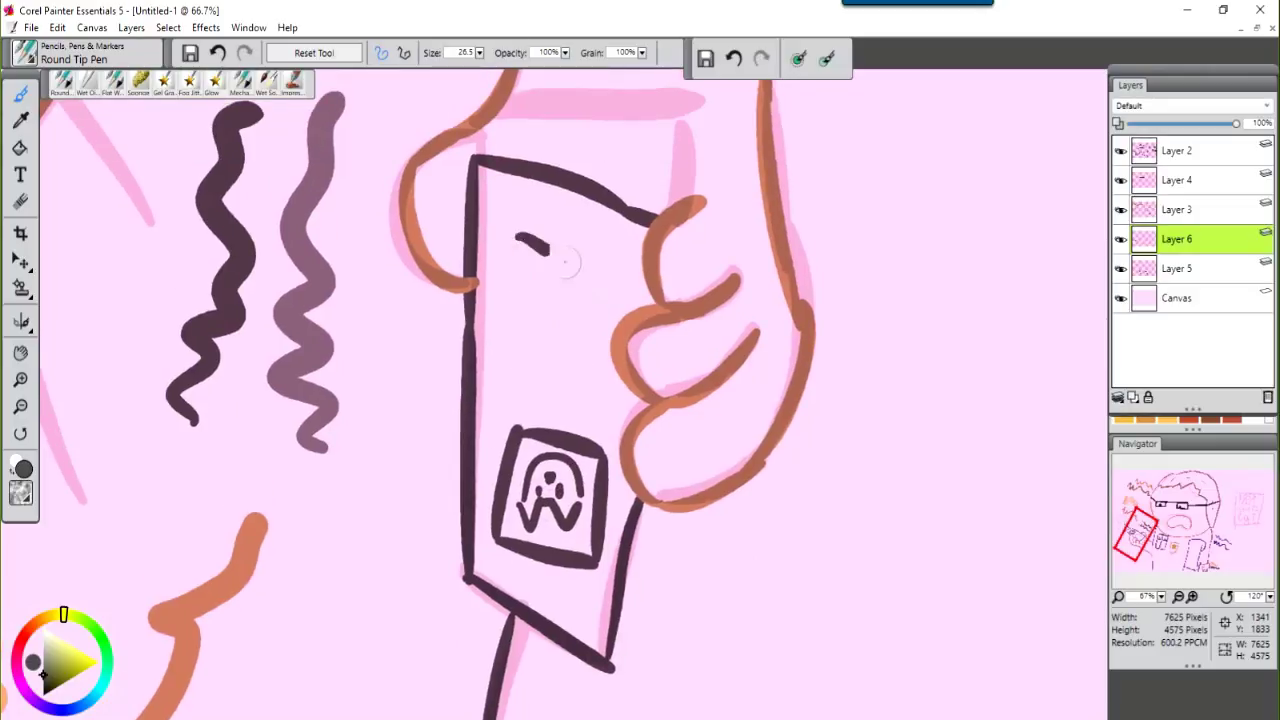
# - Draw the device's keypad as a grid of dark crossing lines
pyautogui.moveTo(553, 248); pyautogui.dragTo(550, 372)
pyautogui.moveTo(577, 252); pyautogui.dragTo(575, 376)
pyautogui.moveTo(598, 258); pyautogui.dragTo(597, 383)
pyautogui.moveTo(522, 290); pyautogui.dragTo(640, 296)
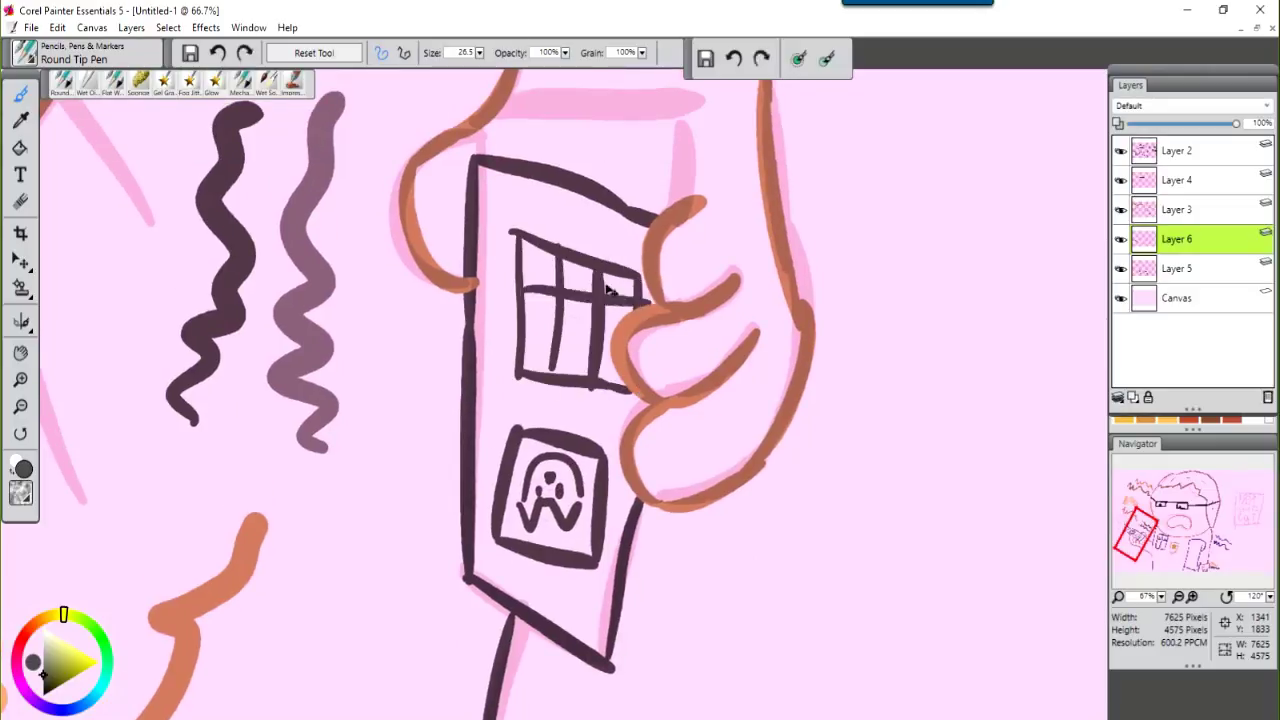
# - Paint the ball on the antenna's end solid red and resample the dark outline colour
pyautogui.moveTo(522, 325)
pyautogui.mouseDown()
pyautogui.moveTo(578, 351)
pyautogui.moveTo(700, 90)
pyautogui.mouseUp()
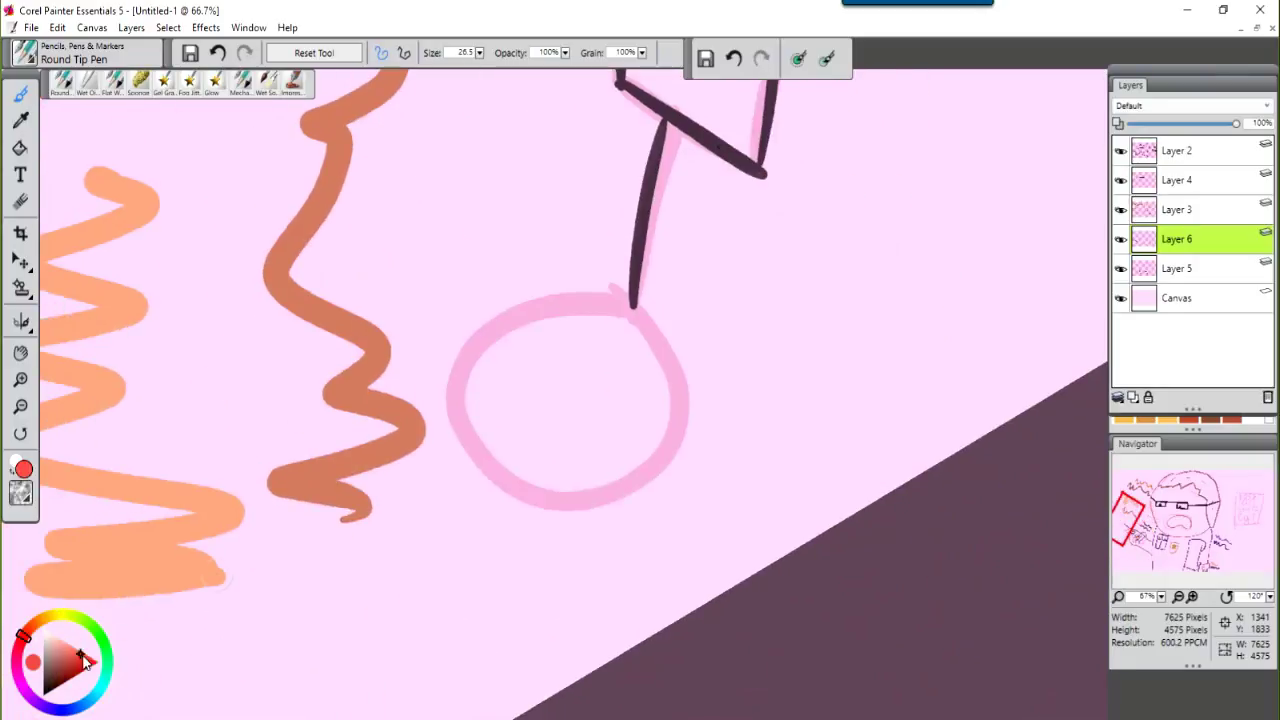
pyautogui.moveTo(625, 305); pyautogui.dragTo(600, 308)
pyautogui.moveTo(645, 375)
pyautogui.mouseDown()
pyautogui.moveTo(509, 354)
pyautogui.moveTo(543, 505)
pyautogui.moveTo(560, 420)
pyautogui.mouseUp()
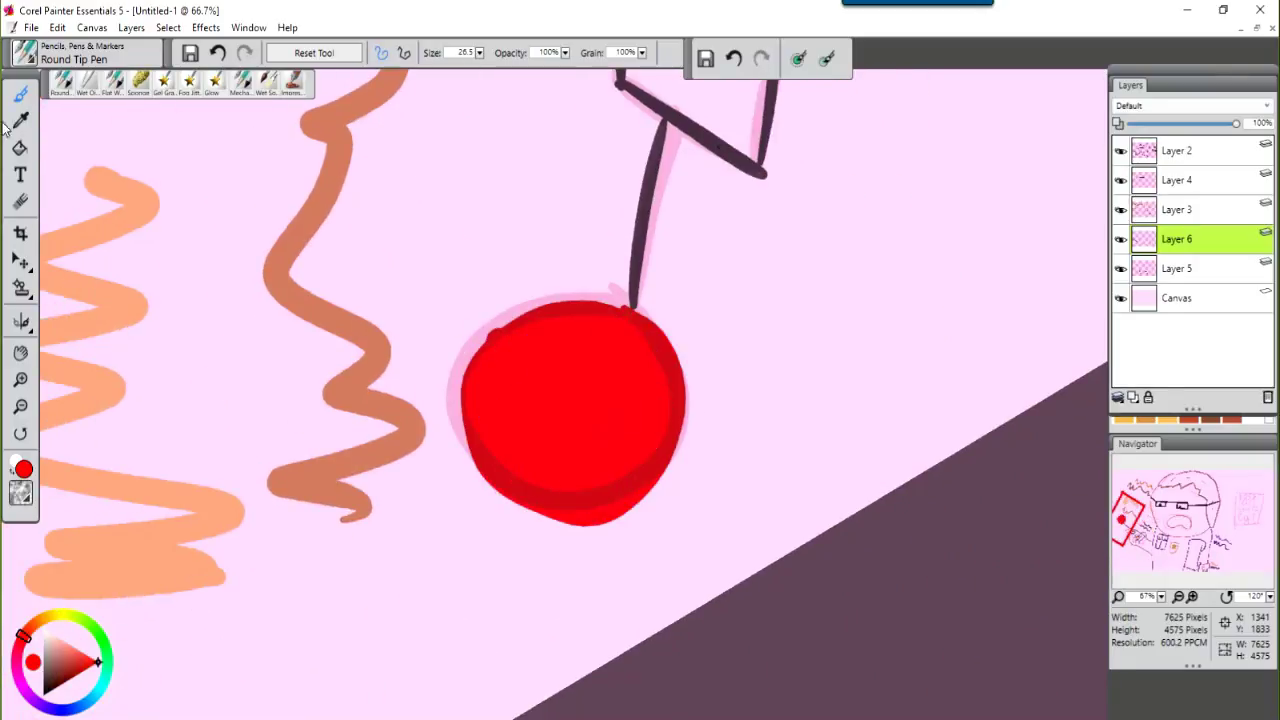
pyautogui.keyDown('alt'); pyautogui.click(624, 316); pyautogui.keyUp('alt')
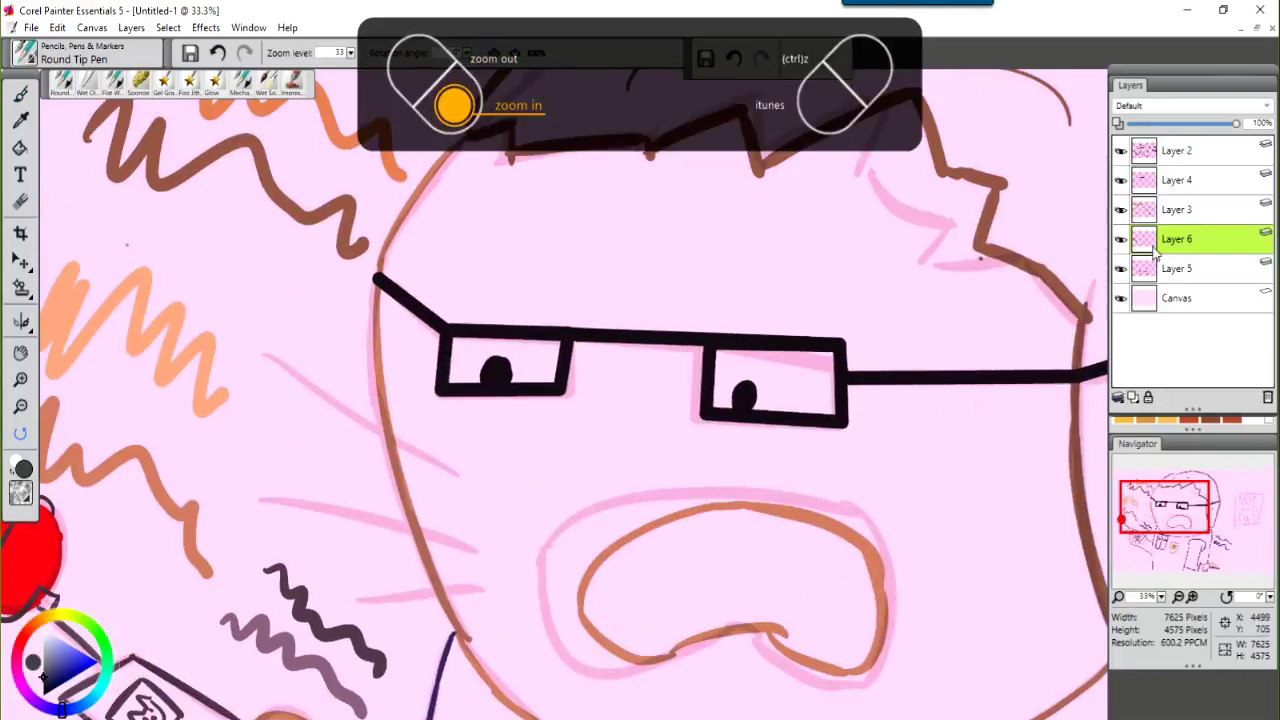
# - Collapse Layers 6, 5, 3 and 4 into a single line-art layer
pyautogui.click(1124, 270)
pyautogui.keyDown('shift'); pyautogui.click(1180, 239); pyautogui.keyUp('shift')
pyautogui.click(1118, 397)
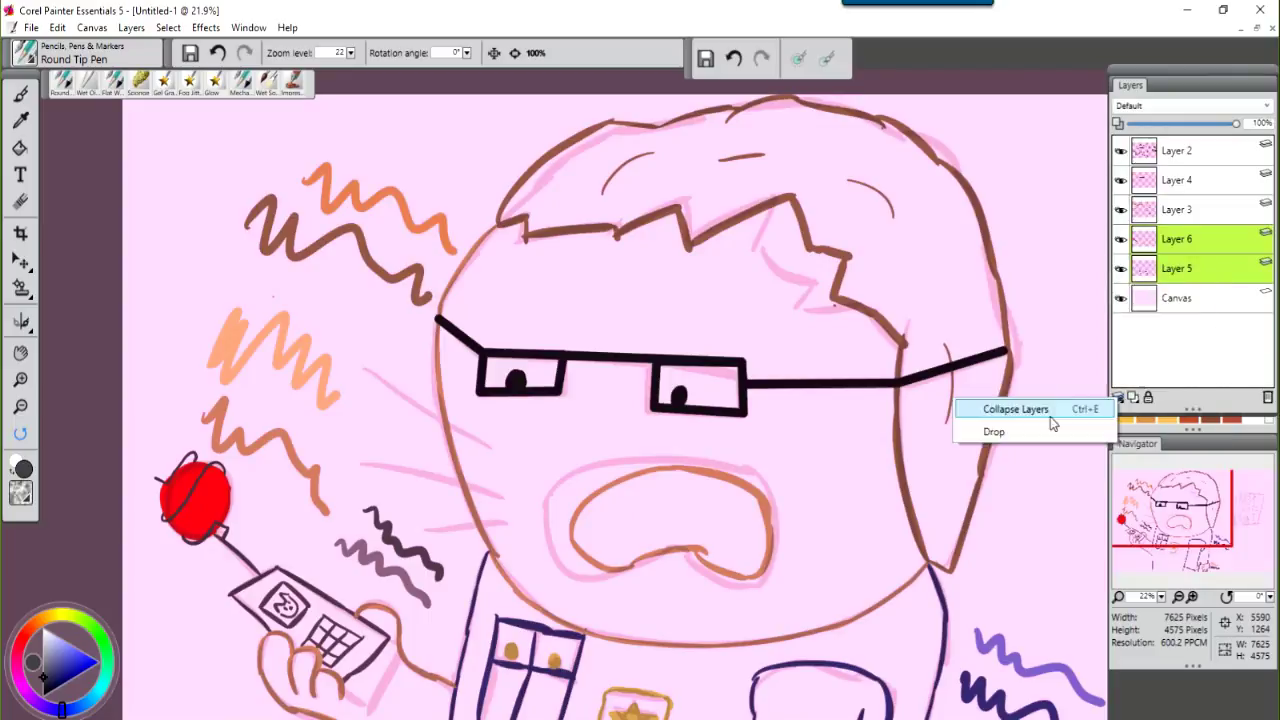
pyautogui.click(1014, 408)
pyautogui.keyDown('shift'); pyautogui.click(1160, 209); pyautogui.keyUp('shift')
pyautogui.click(1118, 397)
pyautogui.click(1040, 409)
pyautogui.keyDown('shift'); pyautogui.click(1160, 180); pyautogui.keyUp('shift')
pyautogui.click(1118, 397)
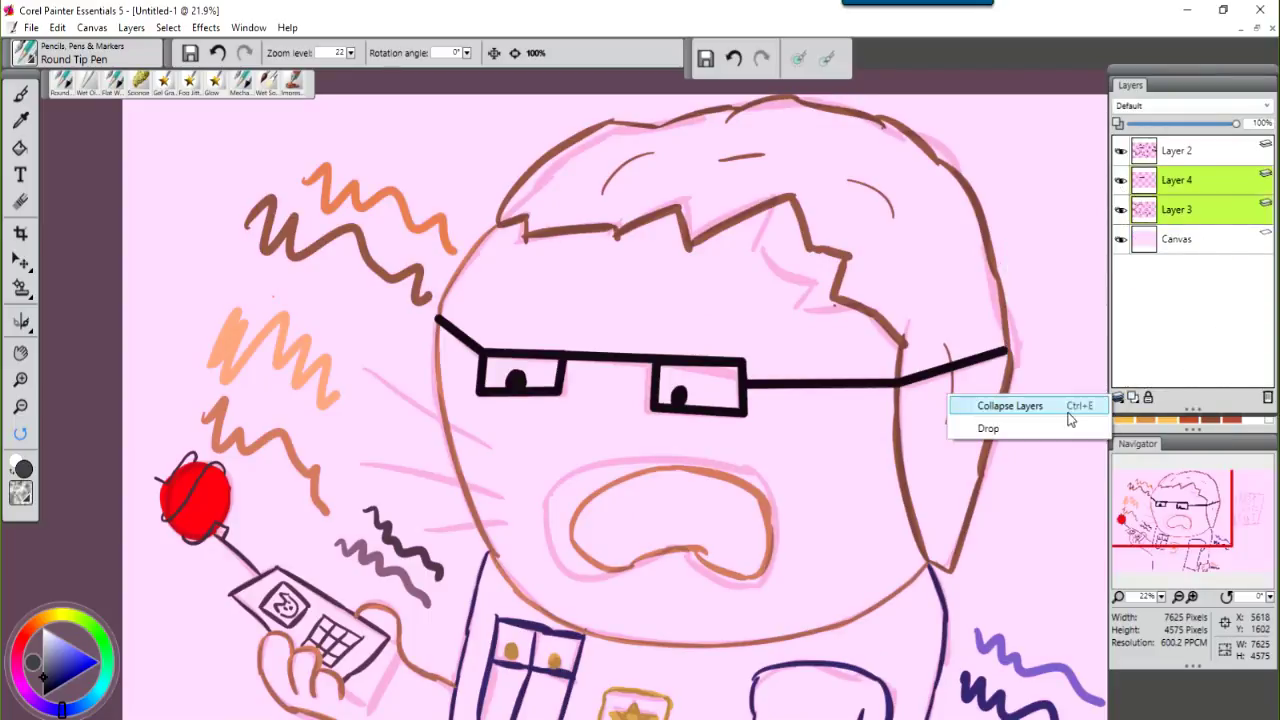
pyautogui.click(1014, 408)
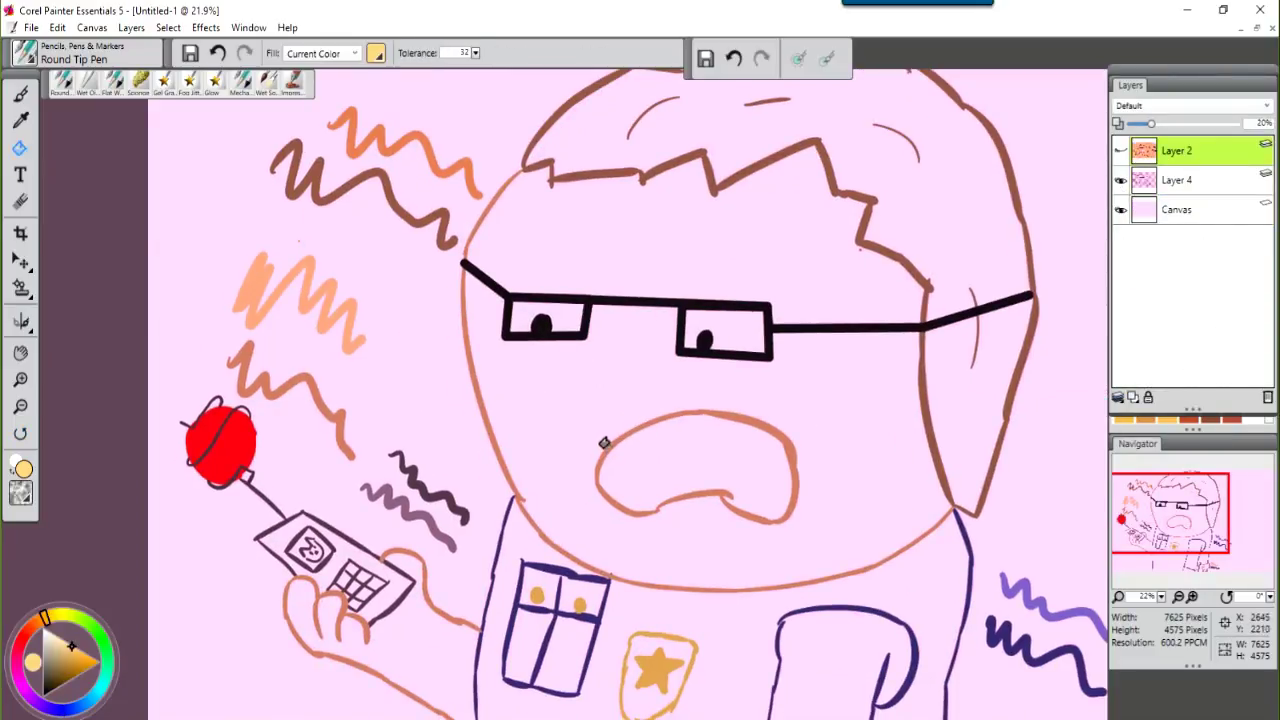
# - On Layer 4, fill the face with the orange skin tone and the mouth with pink
pyautogui.hscroll(2, 600, 400)
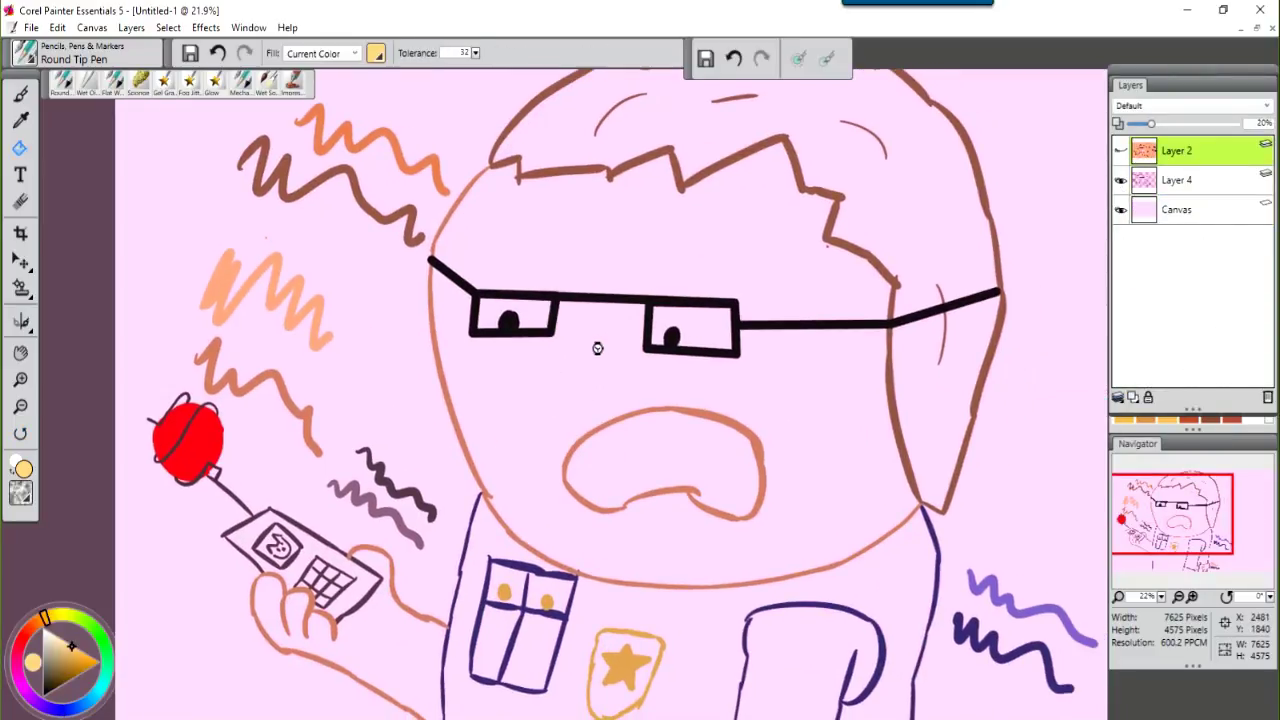
pyautogui.click(1185, 184)
pyautogui.click(820, 420)
pyautogui.click(660, 470)
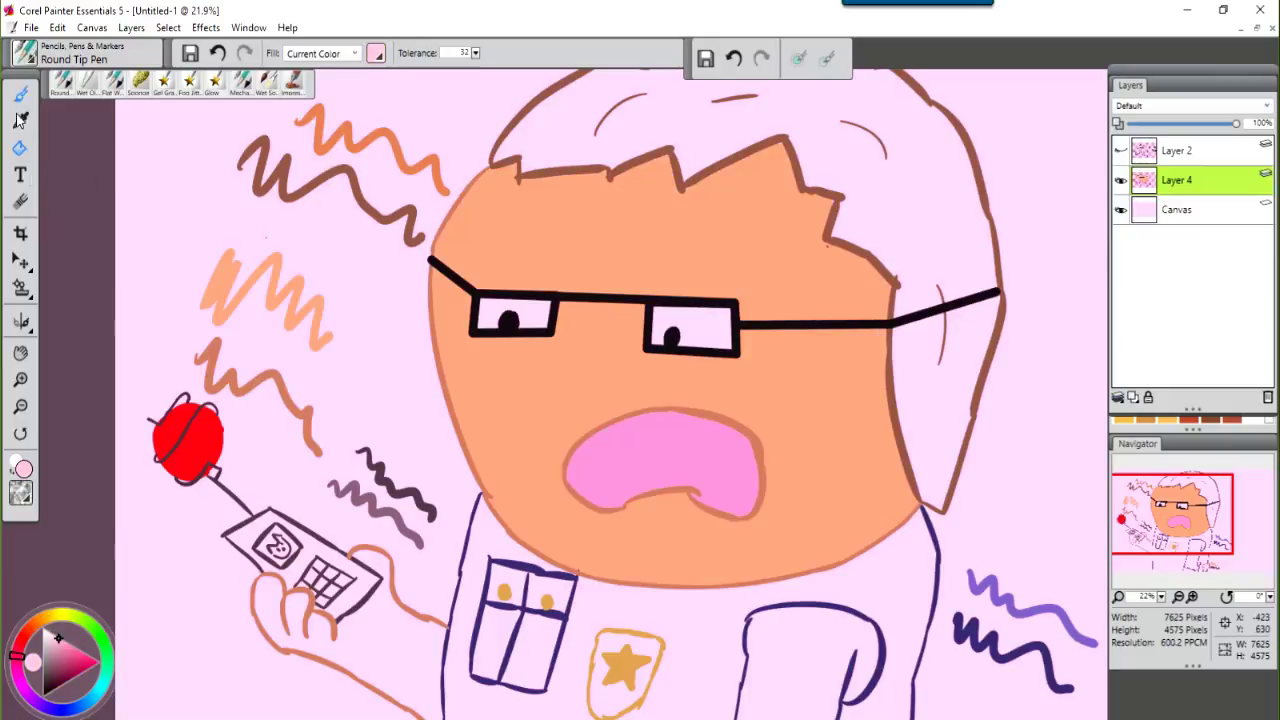
# - Fill the hair with brown and the gun's rounded-off section with orange
pyautogui.scroll(-5, 872, 440)
pyautogui.click(775, 450)
pyautogui.press('k')
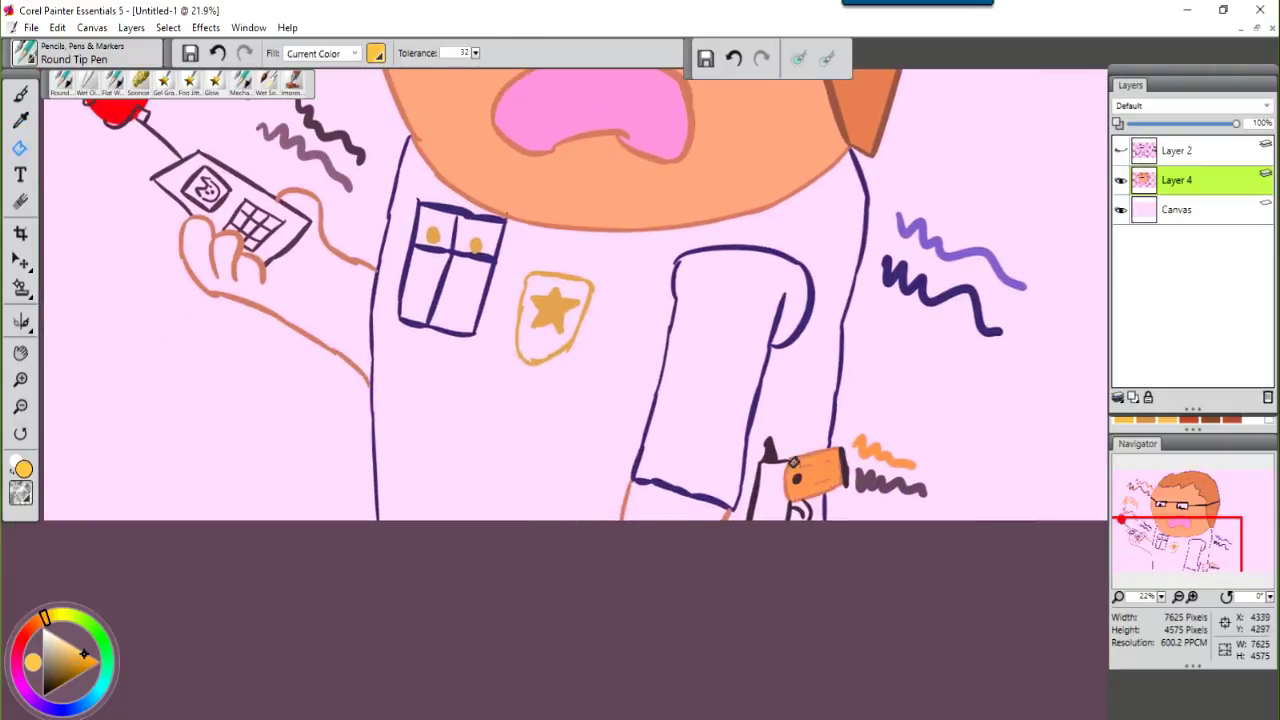
pyautogui.hscroll(2, 700, 400)
pyautogui.click(689, 363)
pyautogui.hotkey('ctrl', 'z')
# - Close the gun's open lower edge with a dark stroke, then fill its body purple-grey and the badge yellow
pyautogui.scroll(5, 613, 405)
pyautogui.scroll(2, 613, 405)
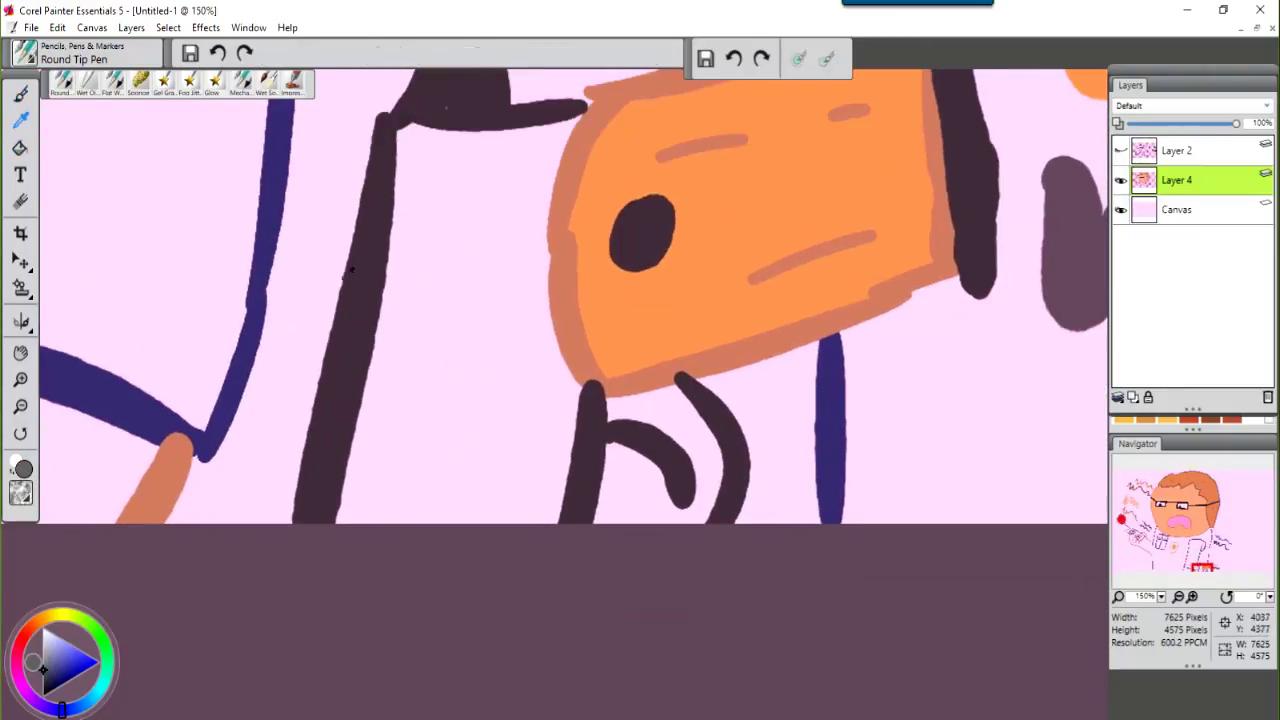
pyautogui.scroll(-2, 502, 303)
pyautogui.press('b')
pyautogui.moveTo(330, 515)
pyautogui.mouseDown()
pyautogui.moveTo(349, 457)
pyautogui.moveTo(390, 530)
pyautogui.mouseUp()
pyautogui.scroll(-3, 390, 530)
pyautogui.scroll(-2, 429, 134)
pyautogui.hscroll(3, 429, 134)
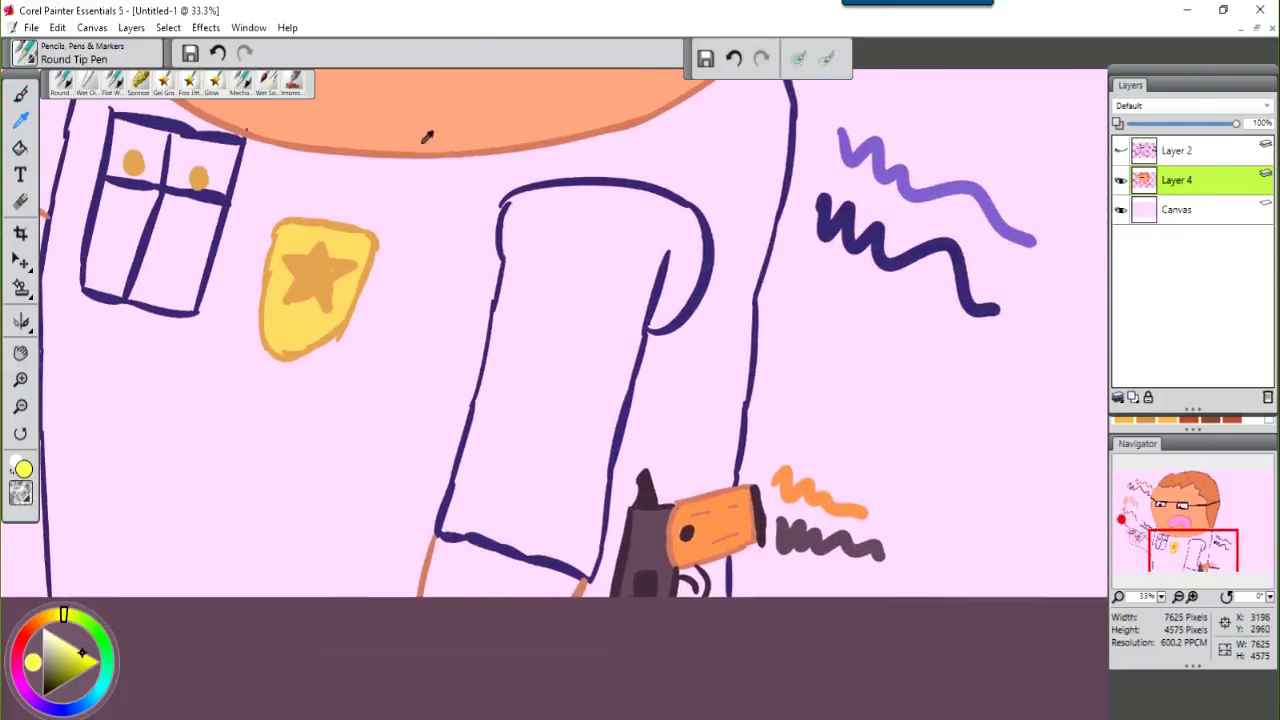
# - Fill the chest pockets with purple after undoing a trial fill of the torso
pyautogui.scroll(2, 683, 314)
pyautogui.scroll(-3, 802, 409)
pyautogui.press('k')
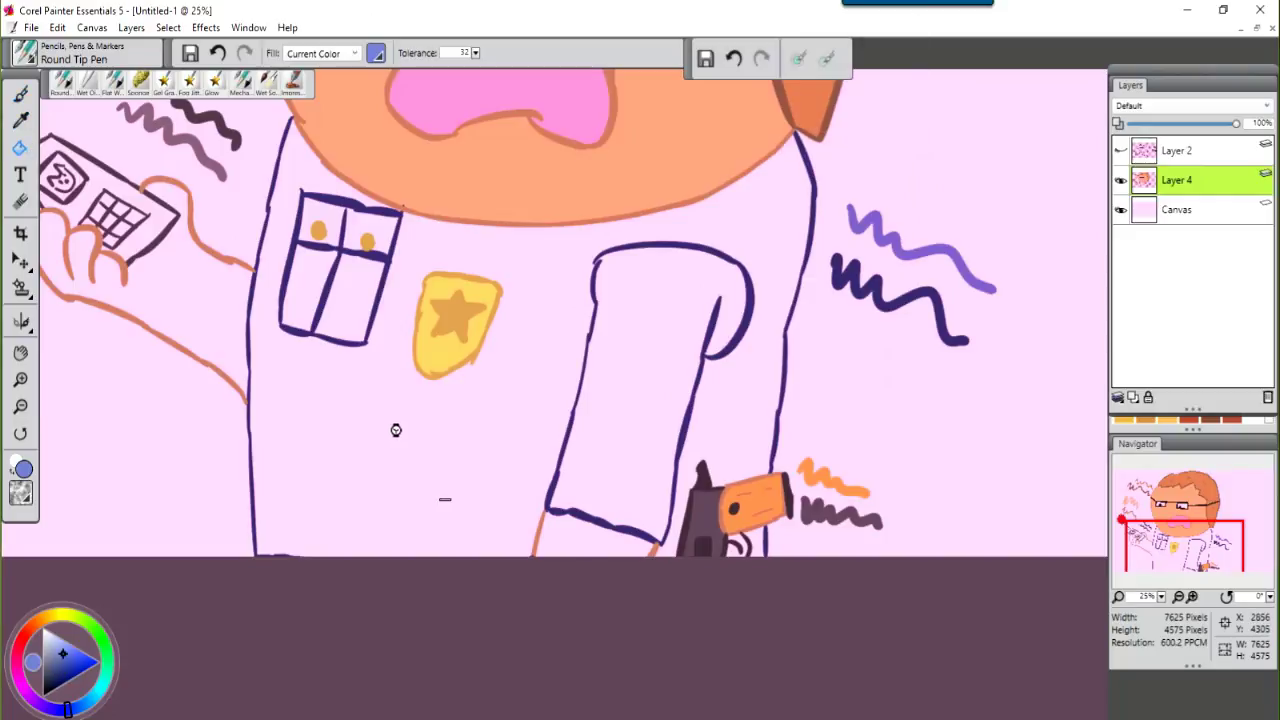
pyautogui.click(391, 449)
pyautogui.hotkey('ctrl', 'z')
pyautogui.click(347, 289)
# - Close the torso's bottom edge with a straight navy line along the canvas border up to the lowered forearm
pyautogui.press('b')
pyautogui.scroll(1, 324, 256)
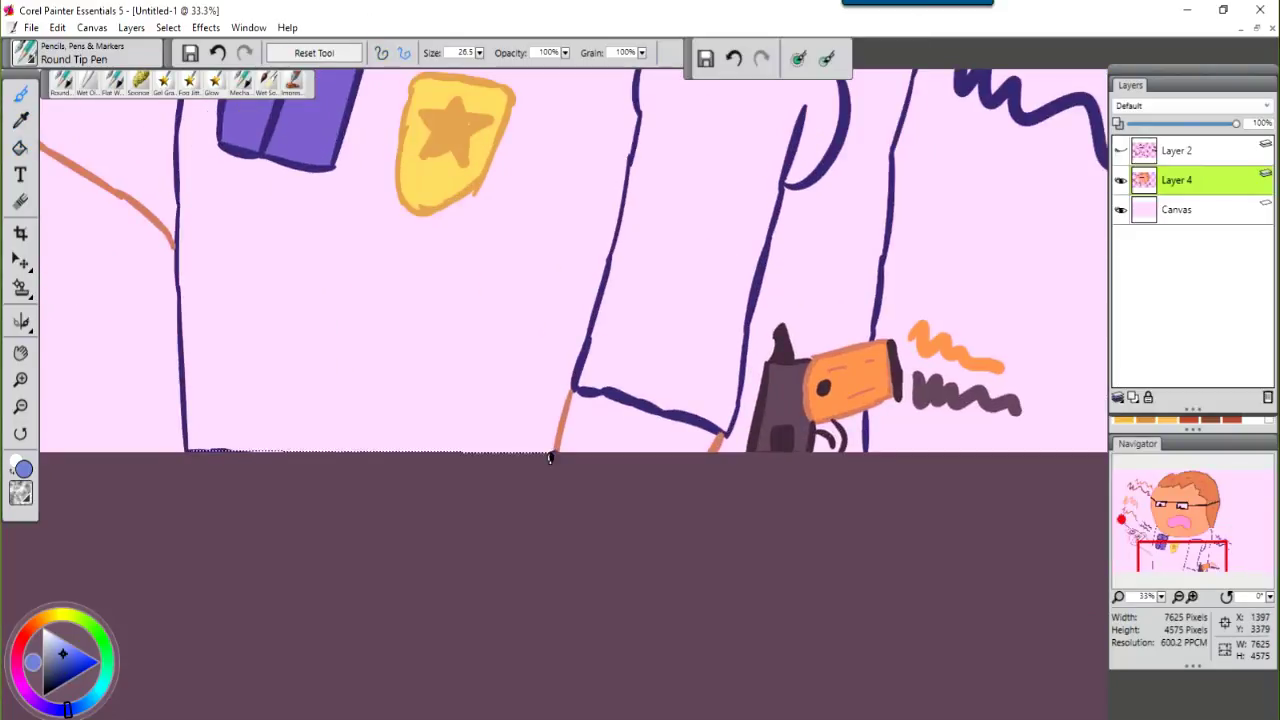
pyautogui.moveTo(550, 457); pyautogui.dragTo(556, 451)
pyautogui.hotkey('ctrl', 'z')
pyautogui.click(550, 457)
# - Try to fill the torso with the pocket's purple, checking the navy outline for gaps before undoing the fill
pyautogui.press('k')
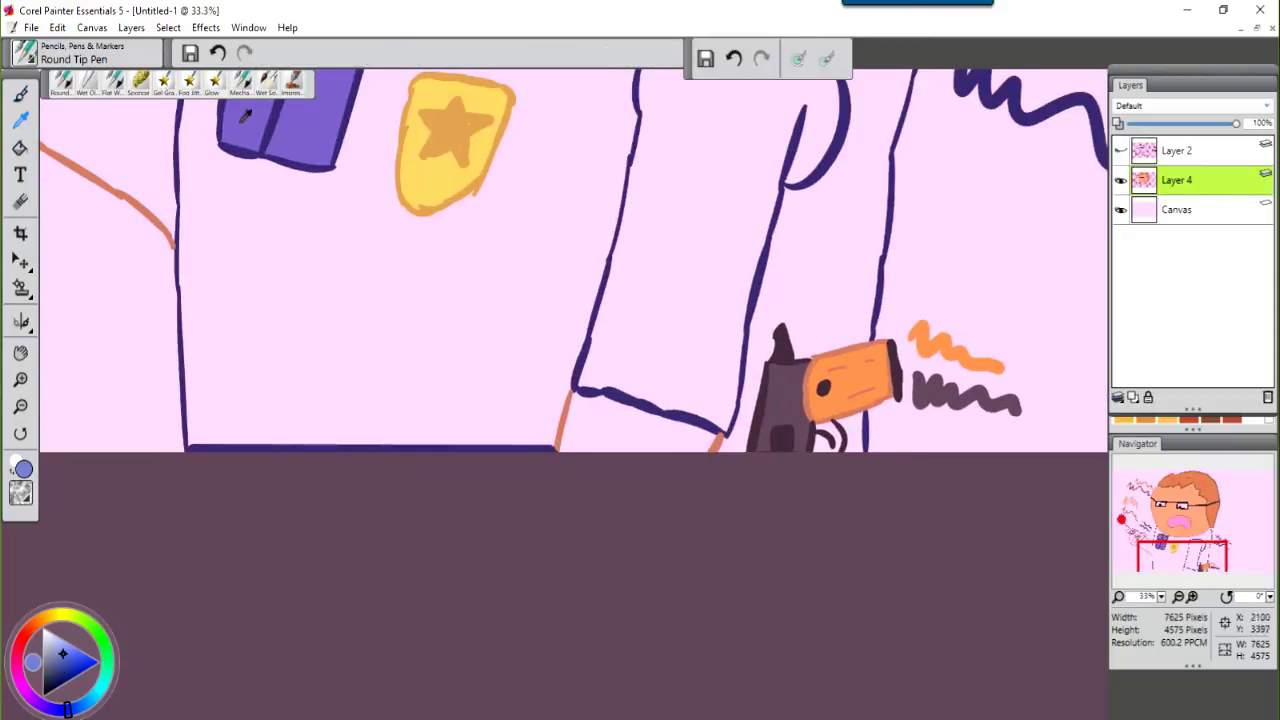
pyautogui.scroll(-1, 409, 537)
pyautogui.click(409, 537)
pyautogui.scroll(1, 814, 449)
pyautogui.scroll(6, 670, 497)
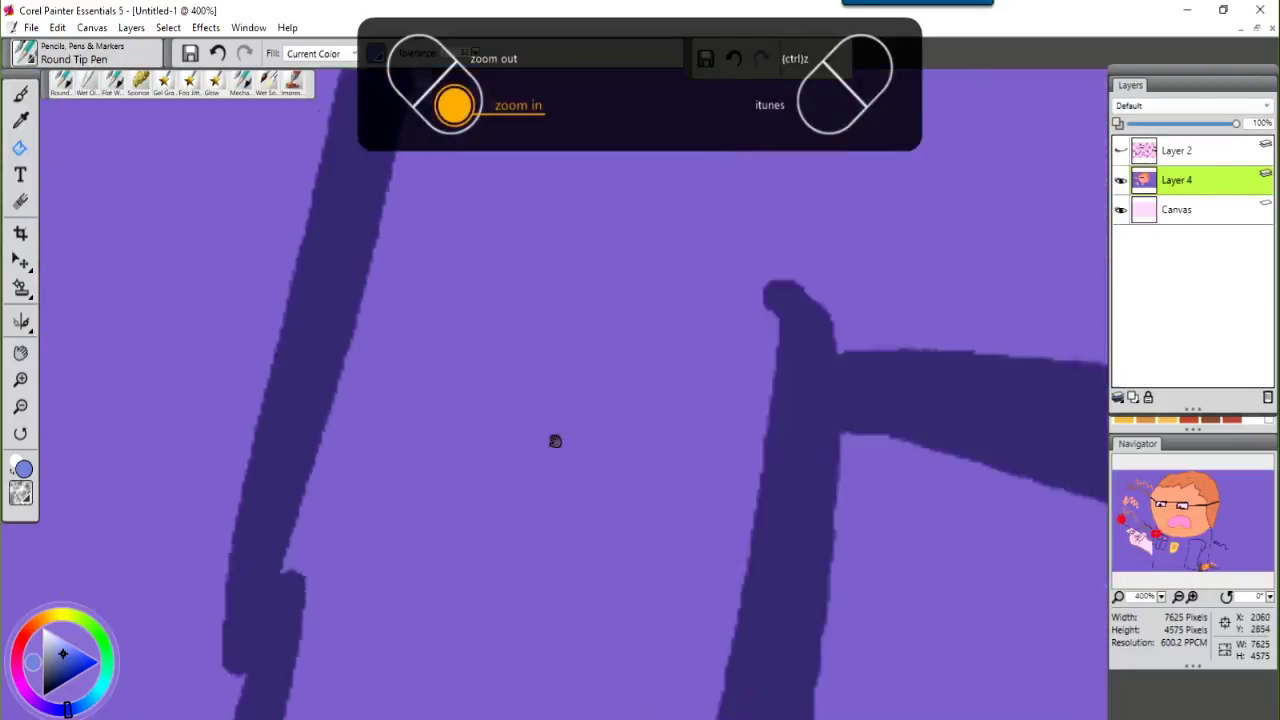
pyautogui.hotkey('ctrl', '-')
pyautogui.hotkey('ctrl', '-')
pyautogui.hotkey('ctrl', '-')
pyautogui.hotkey('ctrl', '-')
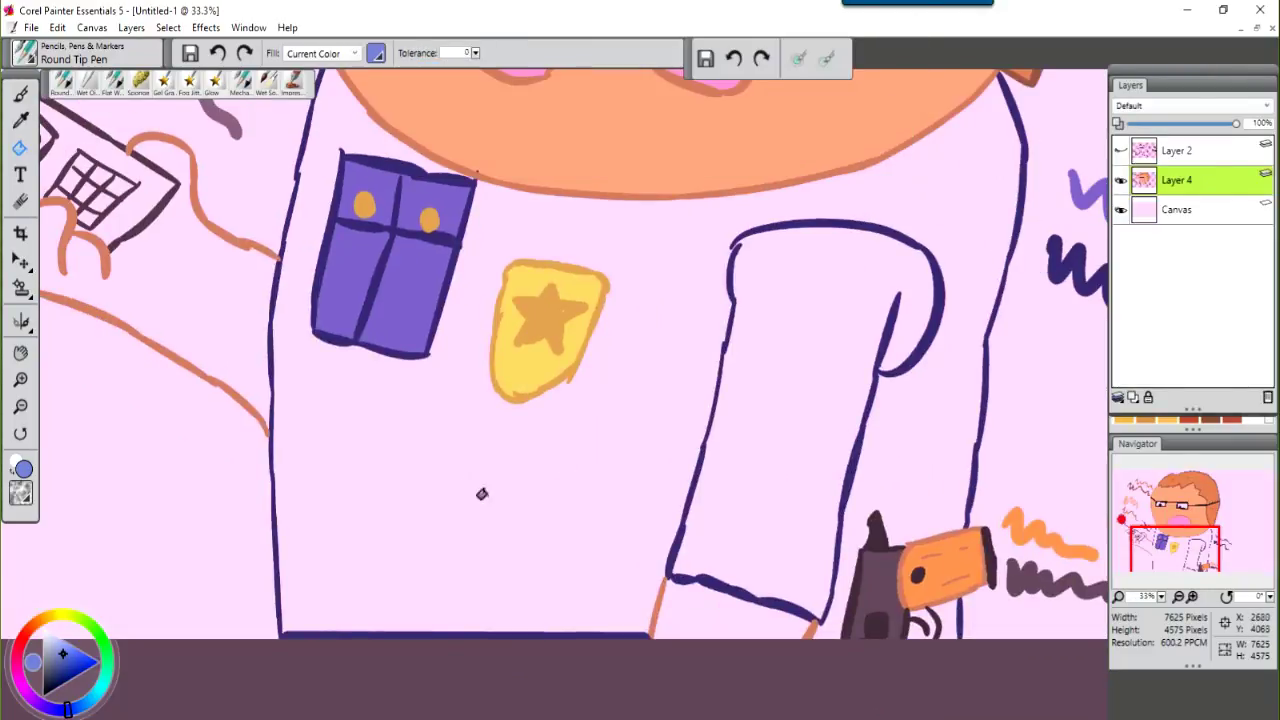
pyautogui.click(473, 430)
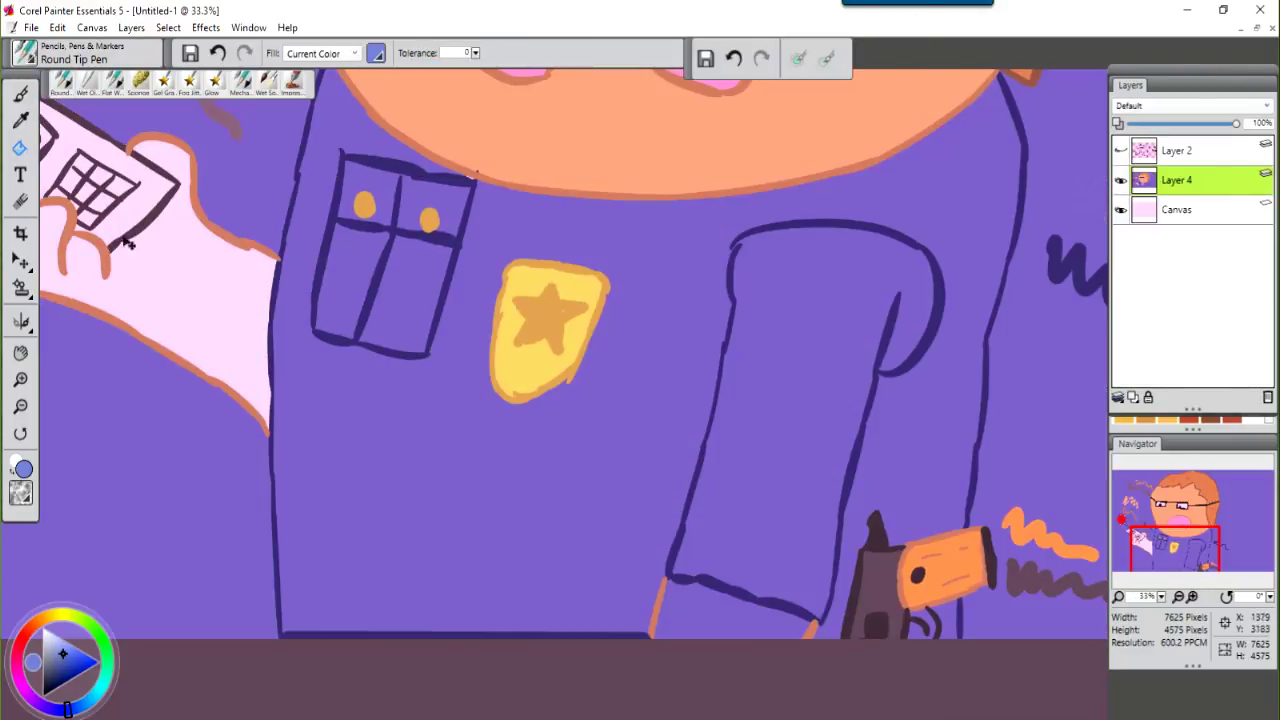
pyautogui.hotkey('ctrl', 'z')
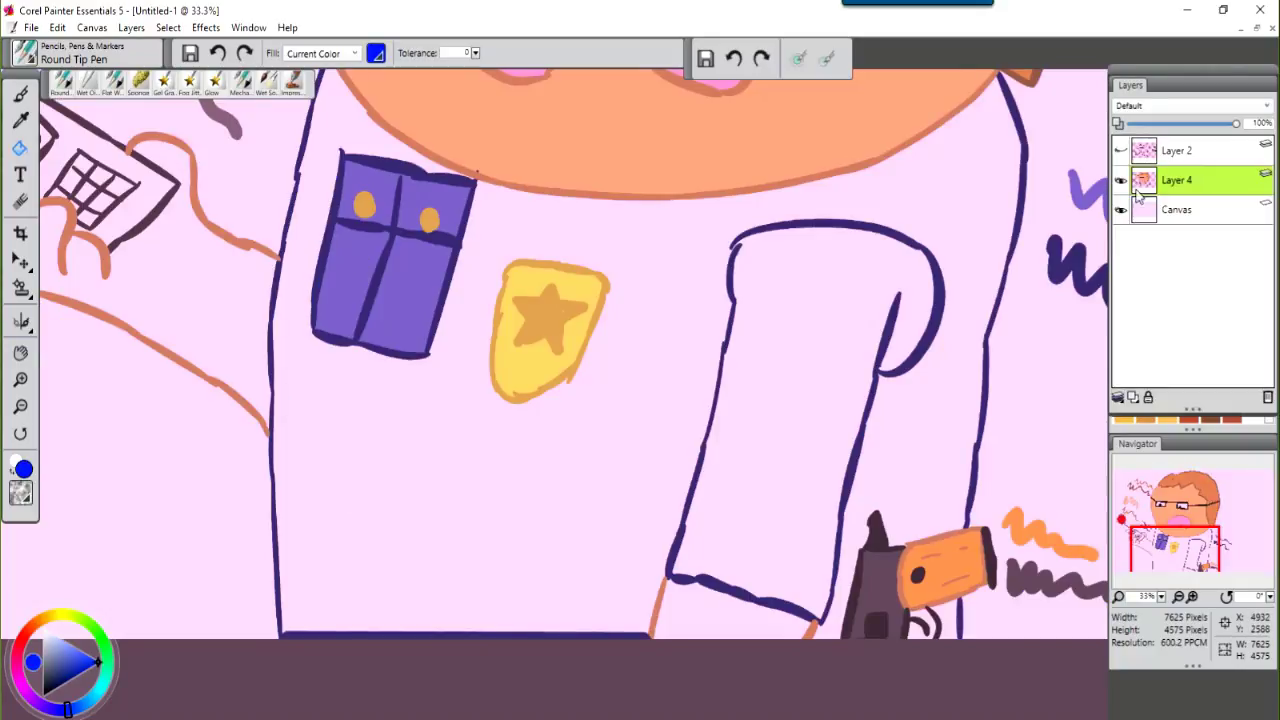
# - Add a layer beneath the line art and paint the torso and sleeve purple with the pen at size 127
pyautogui.hotkey('ctrl', '[')
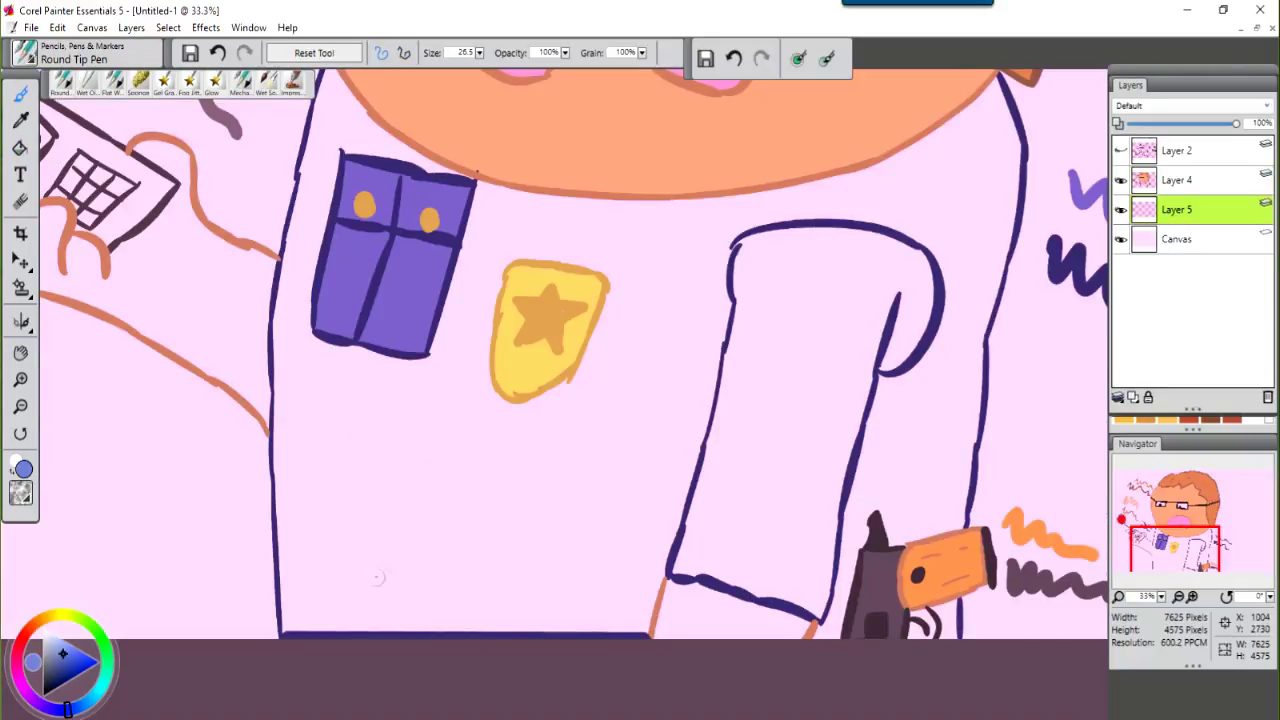
pyautogui.press(']')
pyautogui.press(']')
pyautogui.press(']')
pyautogui.press(']')
pyautogui.moveTo(530, 200)
pyautogui.mouseDown()
pyautogui.moveTo(571, 380)
pyautogui.moveTo(694, 537)
pyautogui.moveTo(757, 560)
pyautogui.moveTo(430, 257)
pyautogui.moveTo(314, 429)
pyautogui.moveTo(371, 549)
pyautogui.mouseUp()
pyautogui.hotkey('ctrl', 'z')
pyautogui.hotkey('ctrl', 'z')
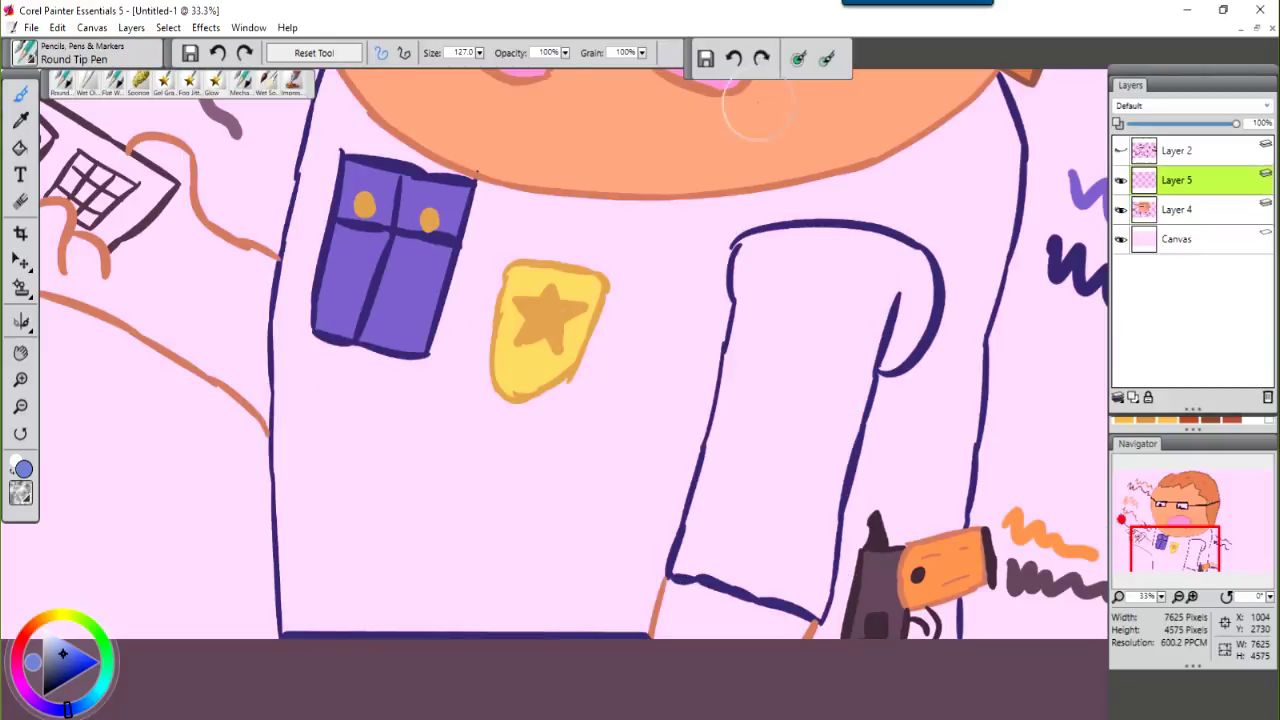
pyautogui.hotkey('ctrl', 'y')
pyautogui.moveTo(500, 295)
pyautogui.mouseDown()
pyautogui.moveTo(948, 335)
pyautogui.moveTo(443, 286)
pyautogui.moveTo(723, 337)
pyautogui.moveTo(643, 486)
pyautogui.moveTo(766, 287)
pyautogui.mouseUp()
# - Erase the purple spilling past the torso's outline and finish painting the uniform on the gun's side
pyautogui.press('n')
pyautogui.scroll(8, 429, 157)
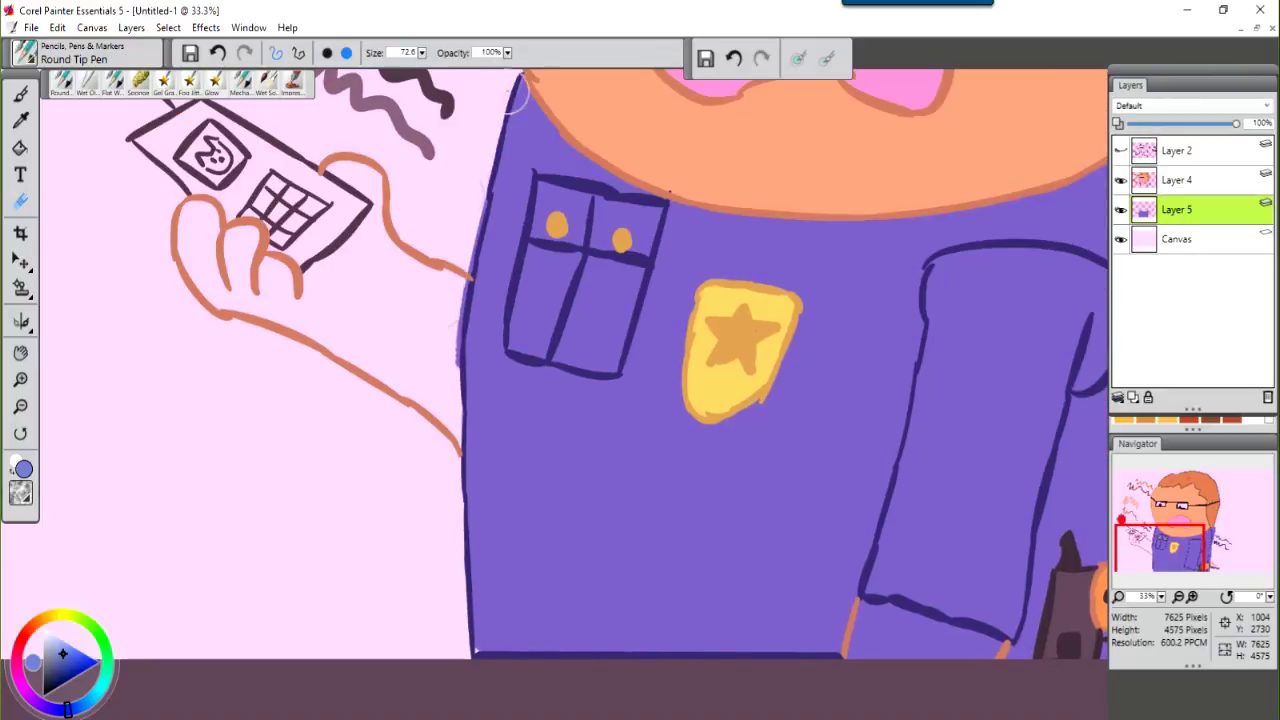
pyautogui.hscroll(5, 695, 245)
pyautogui.press('k')
pyautogui.scroll(-5, 471, 314)
pyautogui.scroll(4, 551, 266)
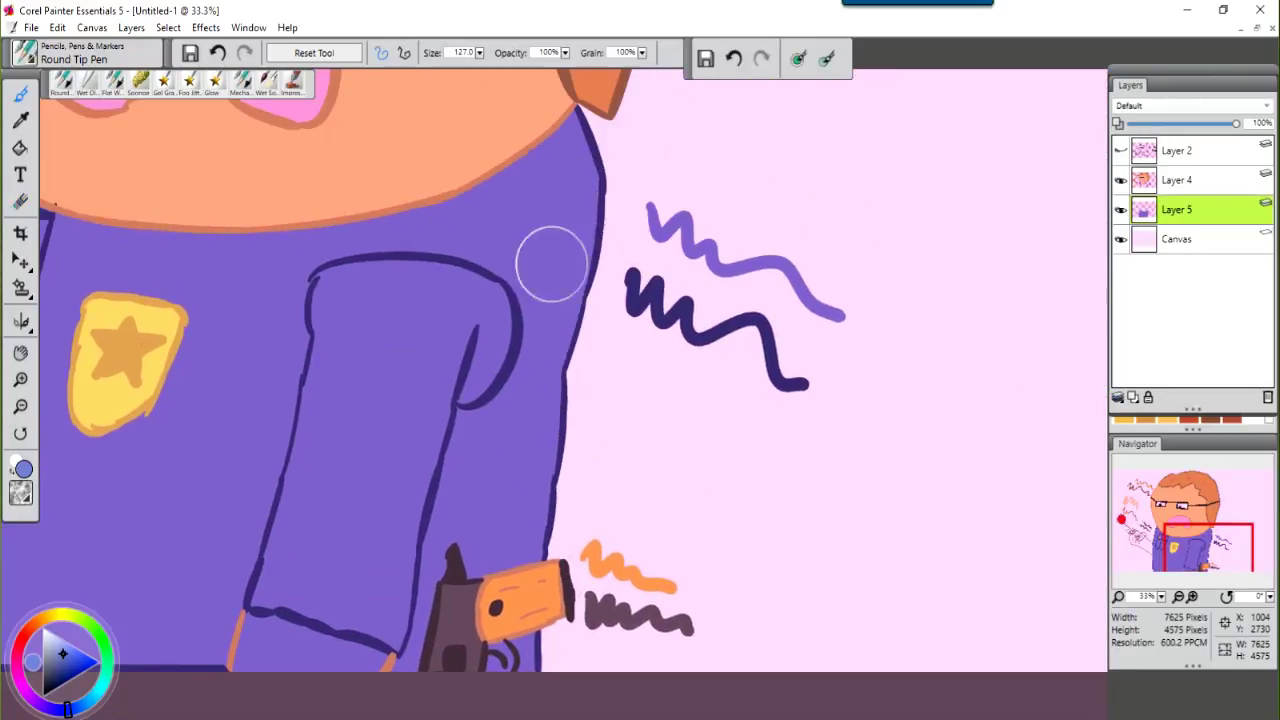
pyautogui.hscroll(-10, 551, 266)
pyautogui.hscroll(8, 81, 302)
# - Paint the raised hand and the lowered forearm in the face's light orange on Layer 5
pyautogui.press('b')
pyautogui.moveTo(400, 500)
pyautogui.mouseDown()
pyautogui.moveTo(386, 523)
pyautogui.moveTo(500, 540)
pyautogui.mouseUp()
pyautogui.keyDown('alt'); pyautogui.click(171, 337); pyautogui.keyUp('alt')
pyautogui.scroll(10, 477, 431)
pyautogui.hotkey('ctrl', '+')
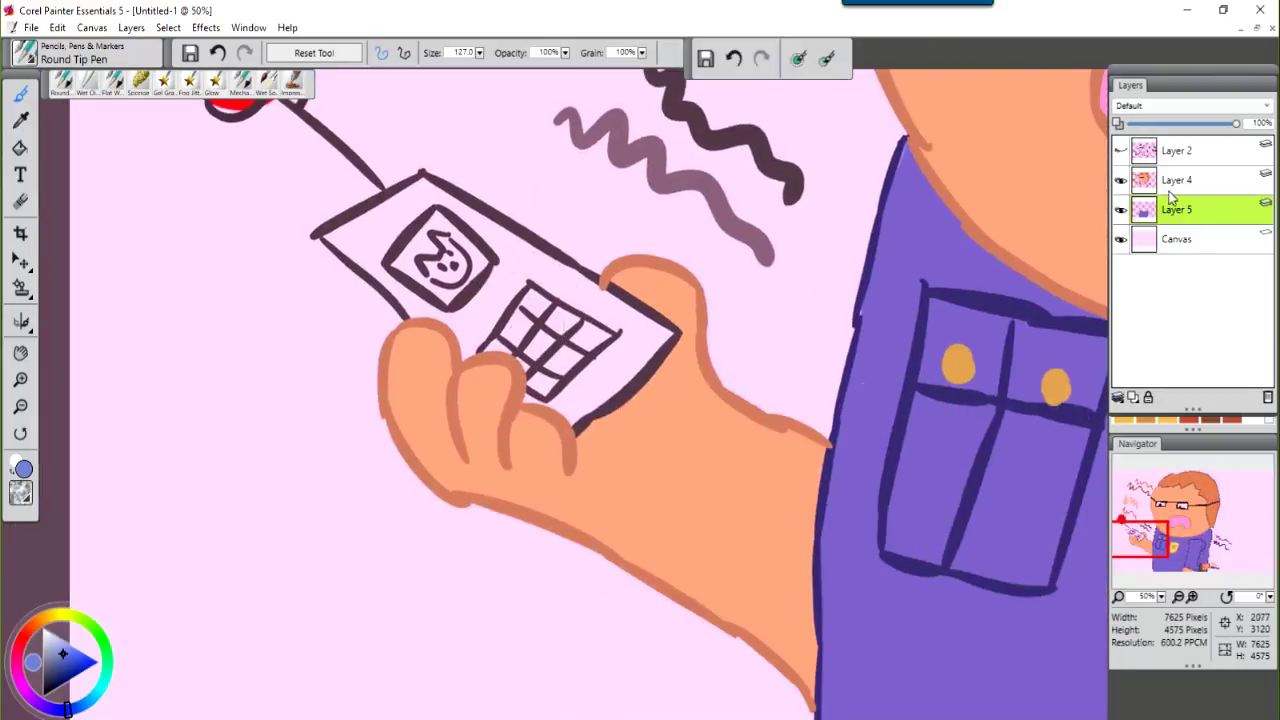
# - Fill the phone's body and the cells of its keypad with purple-grey on Layer 4
pyautogui.press('k')
pyautogui.keyDown('alt'); pyautogui.click(510, 323); pyautogui.keyUp('alt')
pyautogui.click(510, 323)
pyautogui.scroll(6, 525, 370)
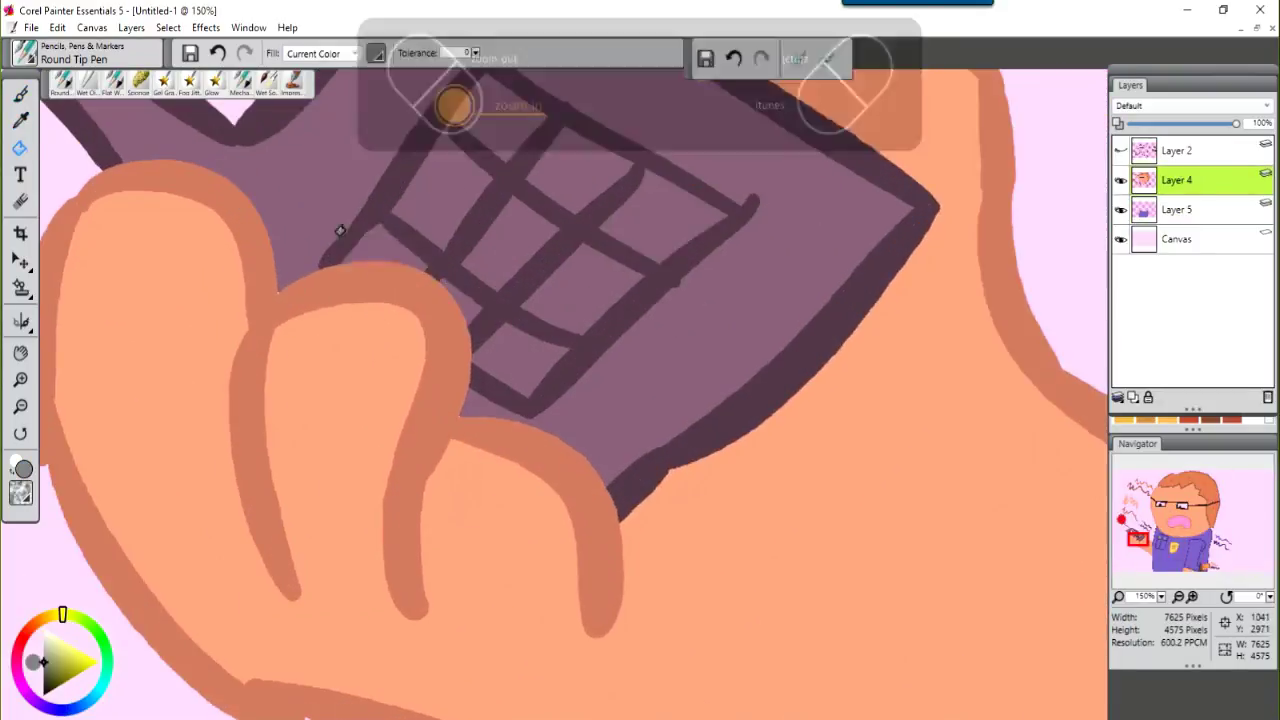
pyautogui.scroll(-2, 400, 300)
# - Touch up the cat drawing on the phone's screen, then fill the cat orange and the screen blue
pyautogui.press('b')
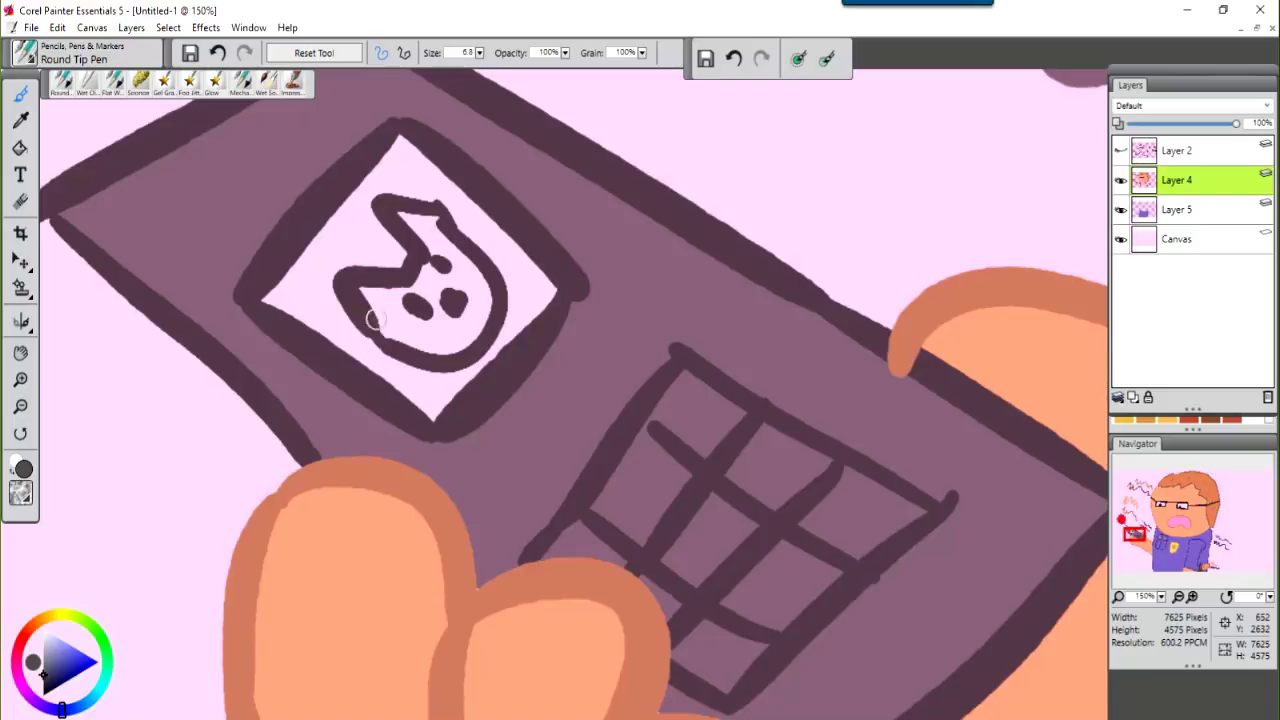
pyautogui.click(18, 119)
pyautogui.hotkey('ctrl', '0')
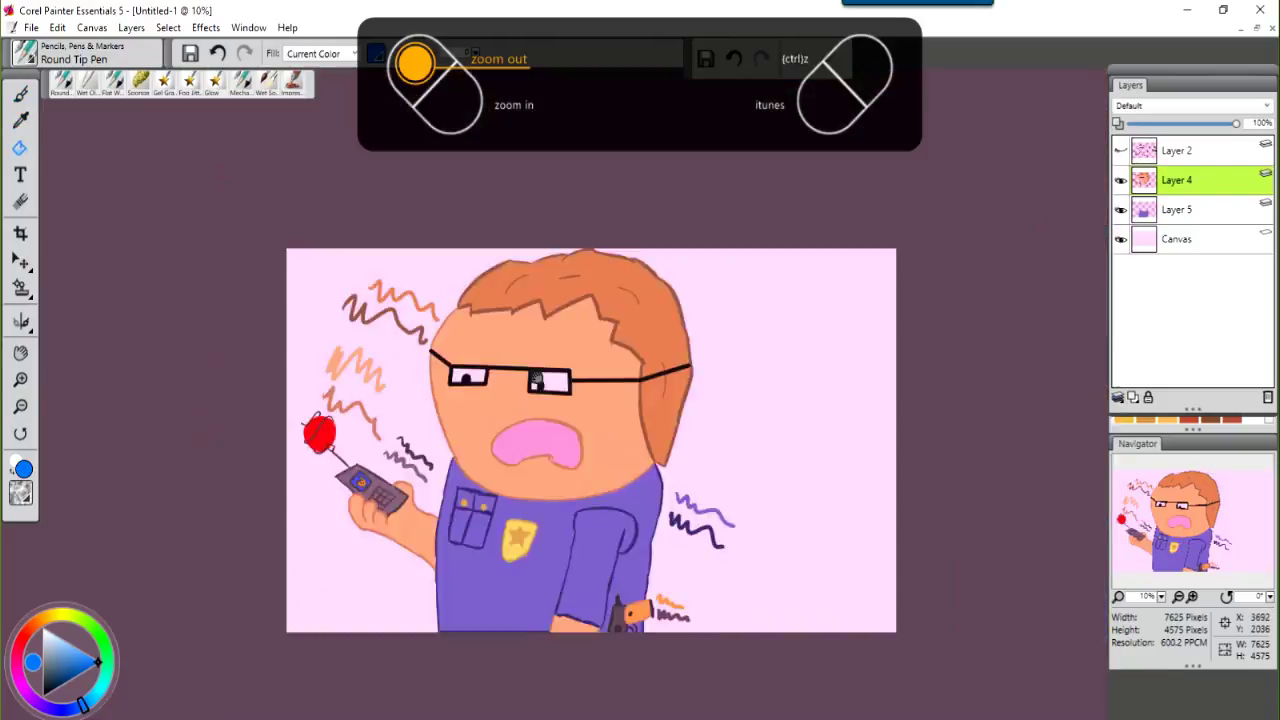
# - Trace the sketched poster in black with its frame, "LOST", cat ears, "KAT" between whiskers, and "CAT"
pyautogui.scroll(3, 660, 410)
pyautogui.press('b')
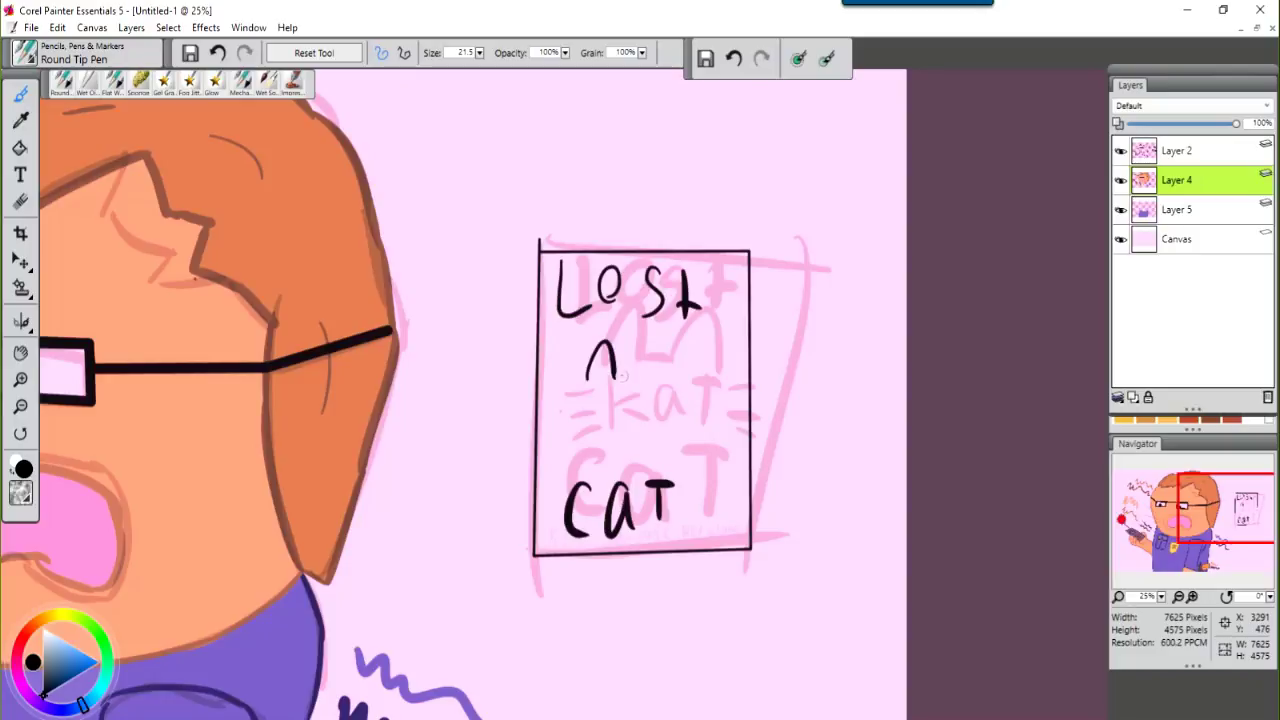
pyautogui.moveTo(612, 378); pyautogui.dragTo(690, 385)
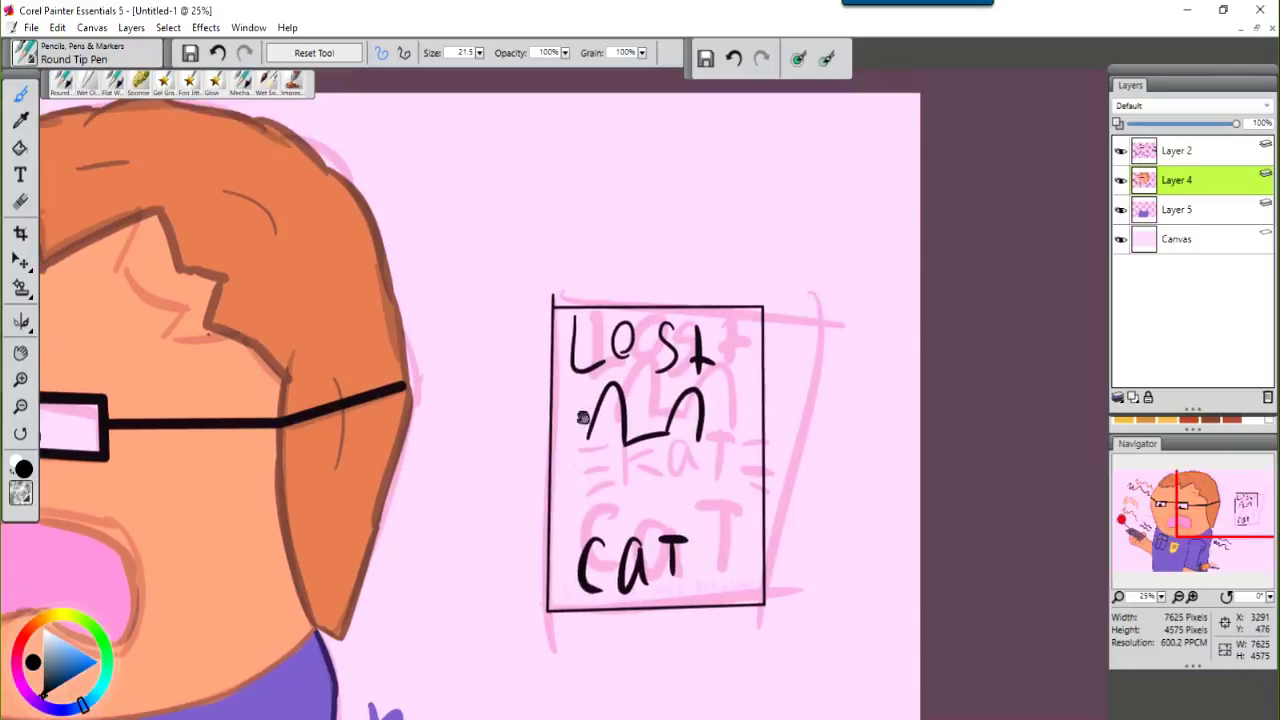
pyautogui.moveTo(582, 400); pyautogui.dragTo(590, 455)
pyautogui.moveTo(610, 400); pyautogui.dragTo(660, 455)
pyautogui.moveTo(668, 397); pyautogui.dragTo(700, 398)
# - Add the poster's contact line beneath "CAT", a phone number followed by "Blitzland, BG", in black Arial at size 1.0
pyautogui.scroll(4, 638, 409)
pyautogui.press('t')
pyautogui.click(352, 390)
pyautogui.write('sd')
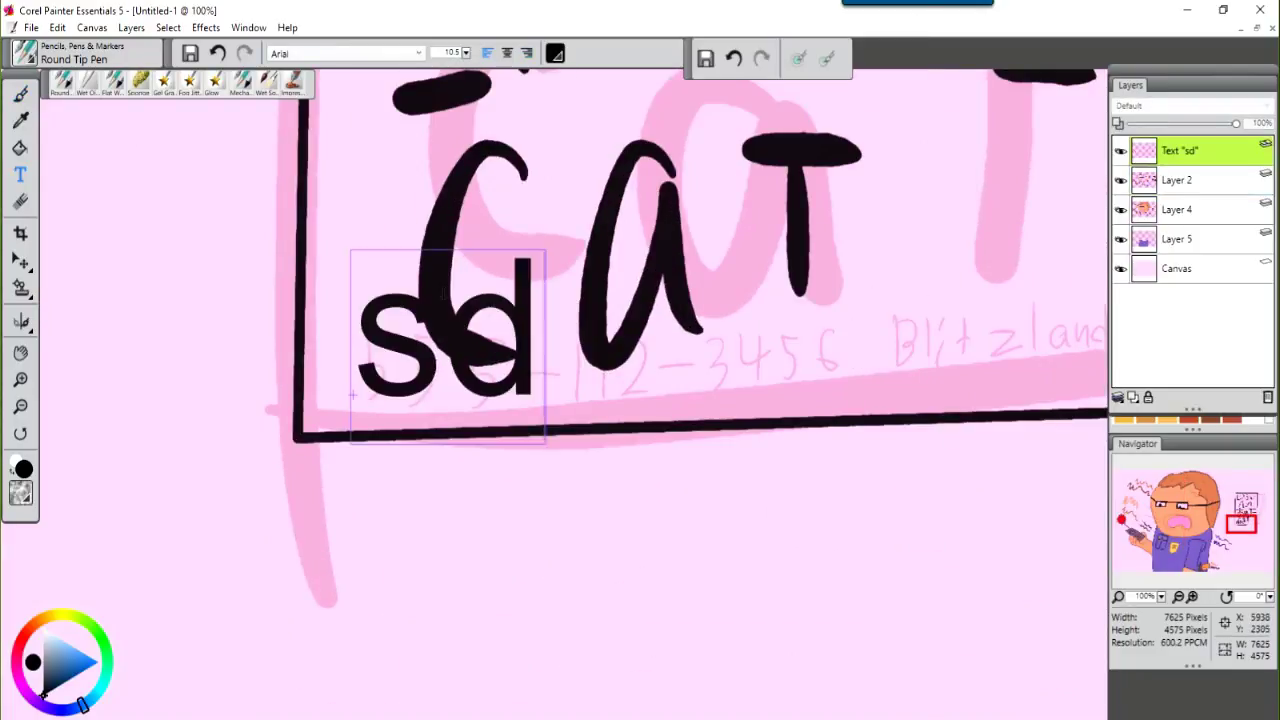
pyautogui.press('BackSpace')
pyautogui.press('BackSpace')
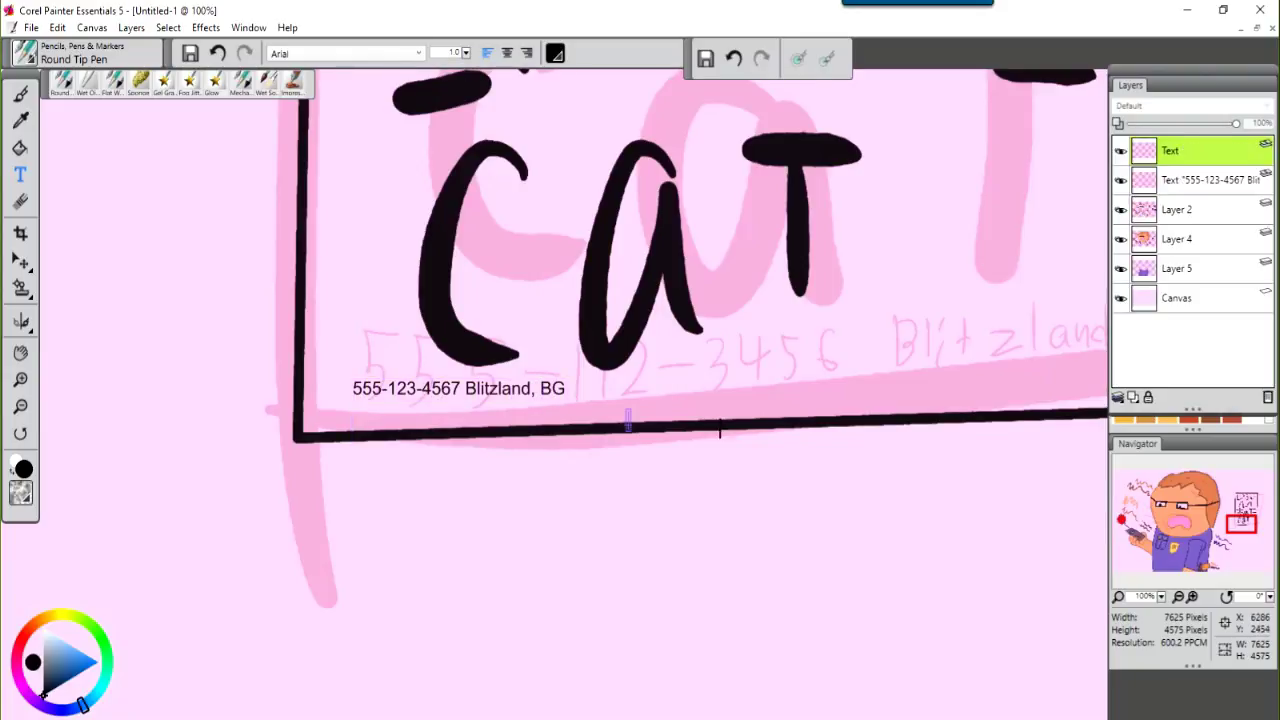
# - Move the contact line to the poster's lower edge and enlarge it to span most of the poster's width
pyautogui.press('f')
pyautogui.moveTo(615, 401); pyautogui.dragTo(651, 405)
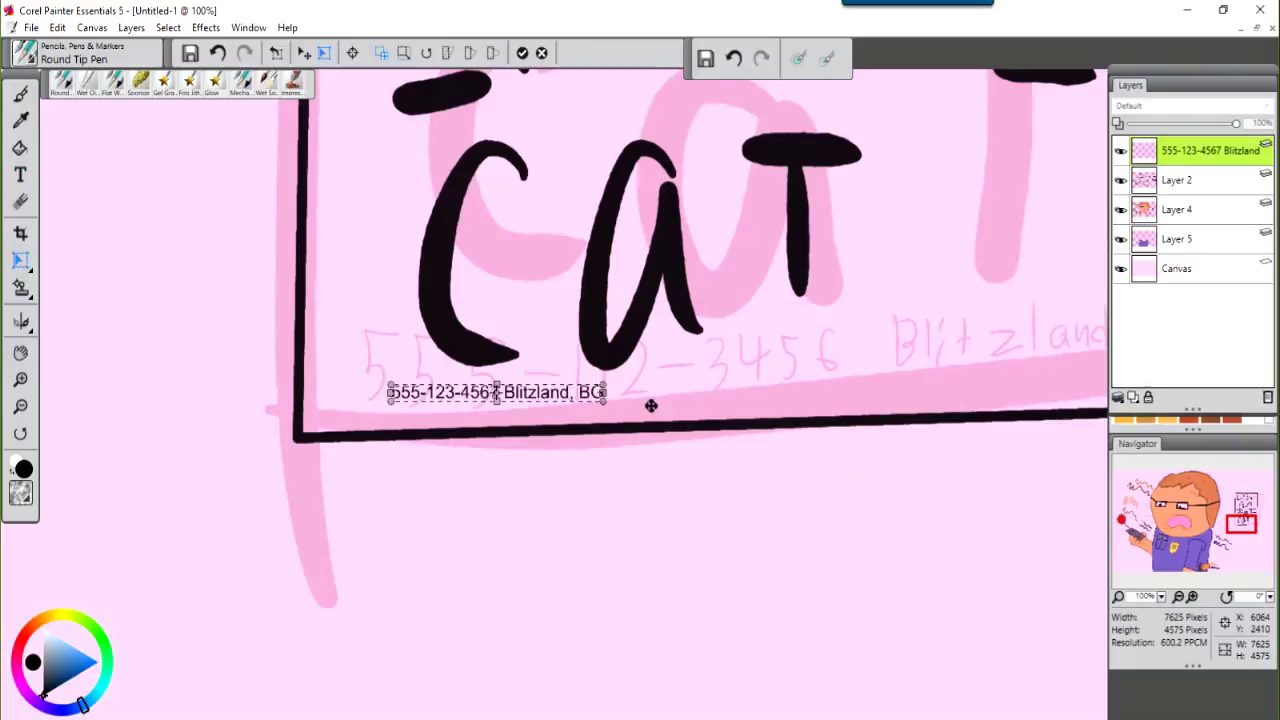
pyautogui.scroll(-3, 651, 405)
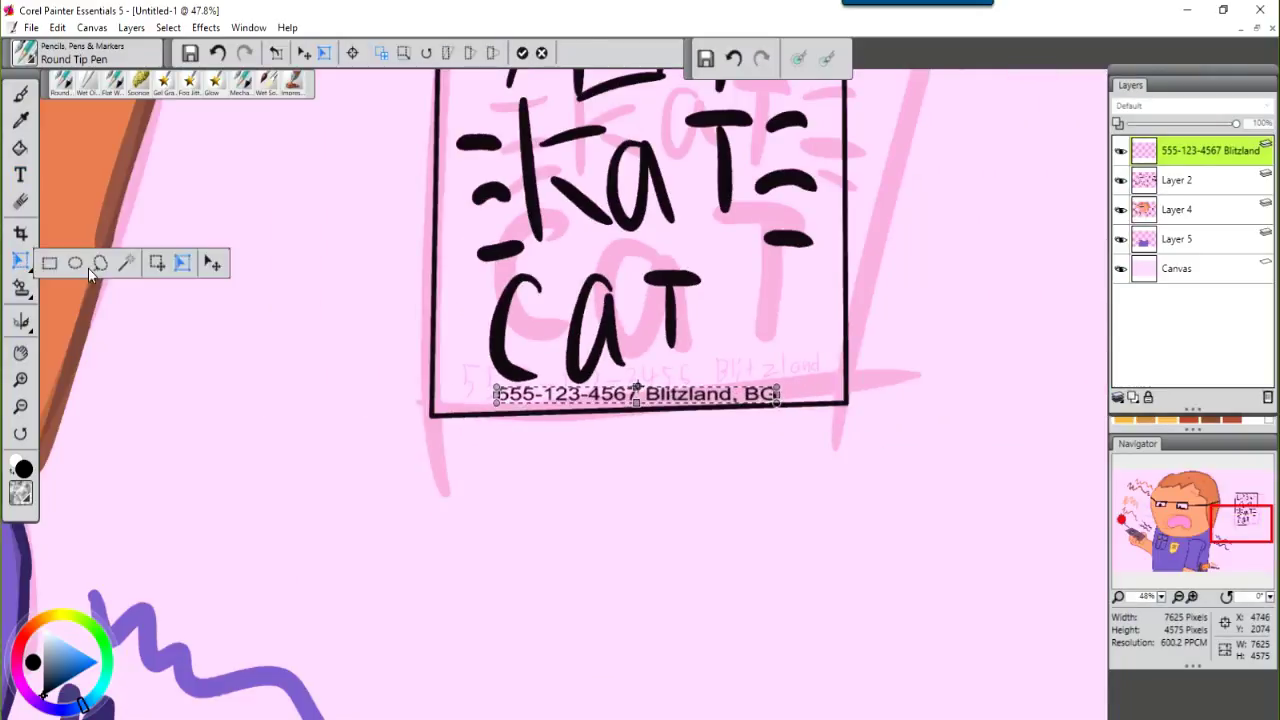
pyautogui.click(49, 263)
pyautogui.moveTo(286, 171); pyautogui.dragTo(354, 243)
pyautogui.rightClick(309, 297)
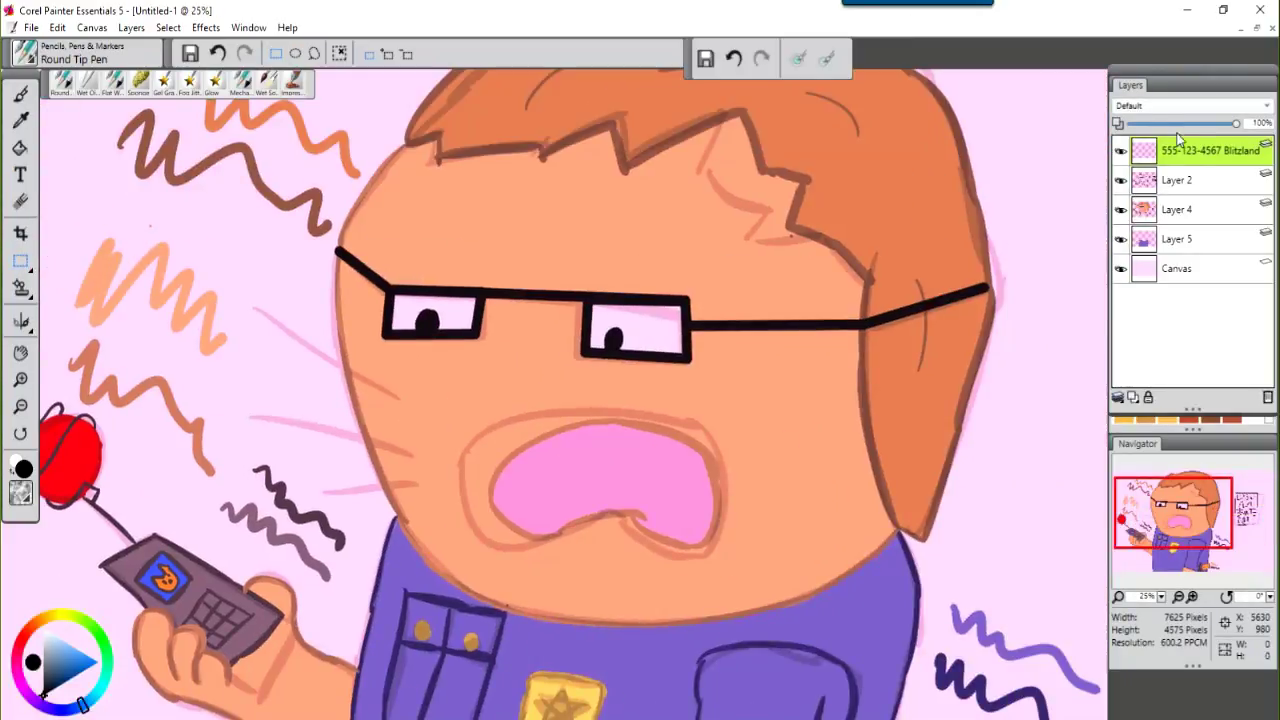
# - Hide the sketch on Layer 2 and merge the contact line with Layers 4 and 5
pyautogui.rightClick(1171, 230)
pyautogui.rightClick(1114, 400)
pyautogui.keyDown('ctrl'); pyautogui.click(1200, 209); pyautogui.keyUp('ctrl')
pyautogui.rightClick(1167, 213)
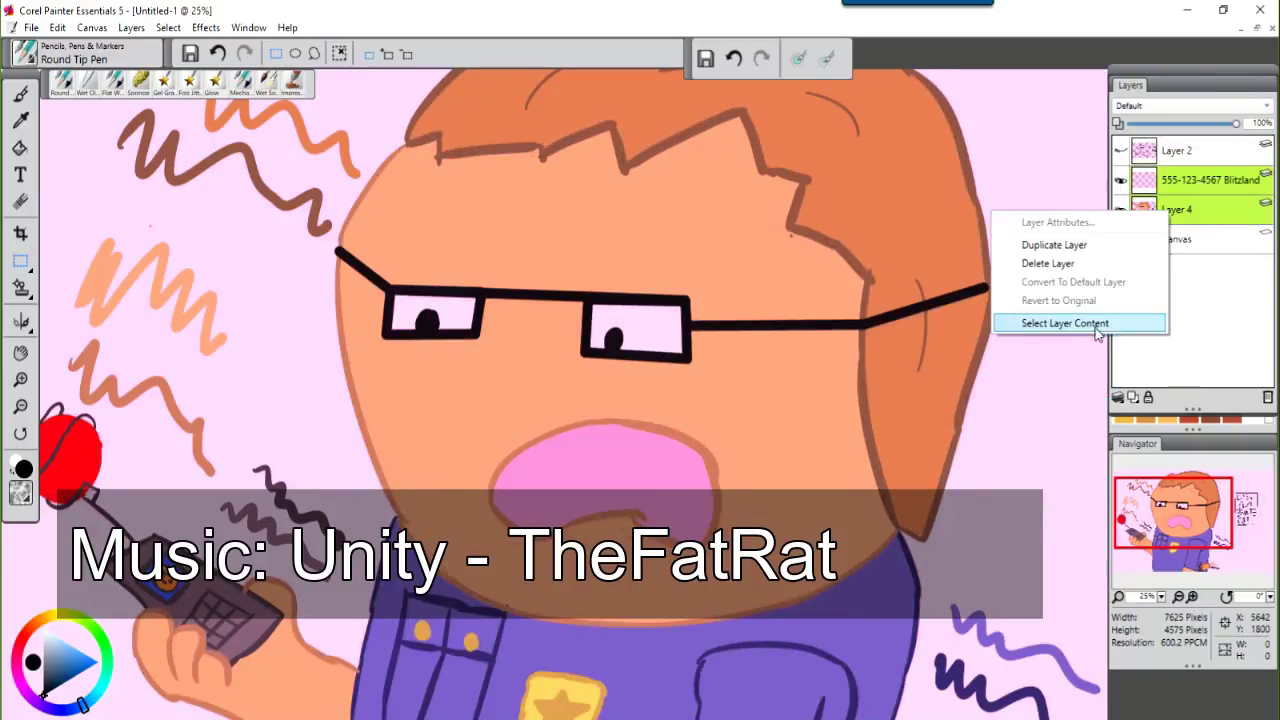
pyautogui.click(1064, 323)
# - Erase all the colour test scribbles around the character with the eraser at size 72.6
pyautogui.scroll(-2, 820, 257)
pyautogui.press('b')
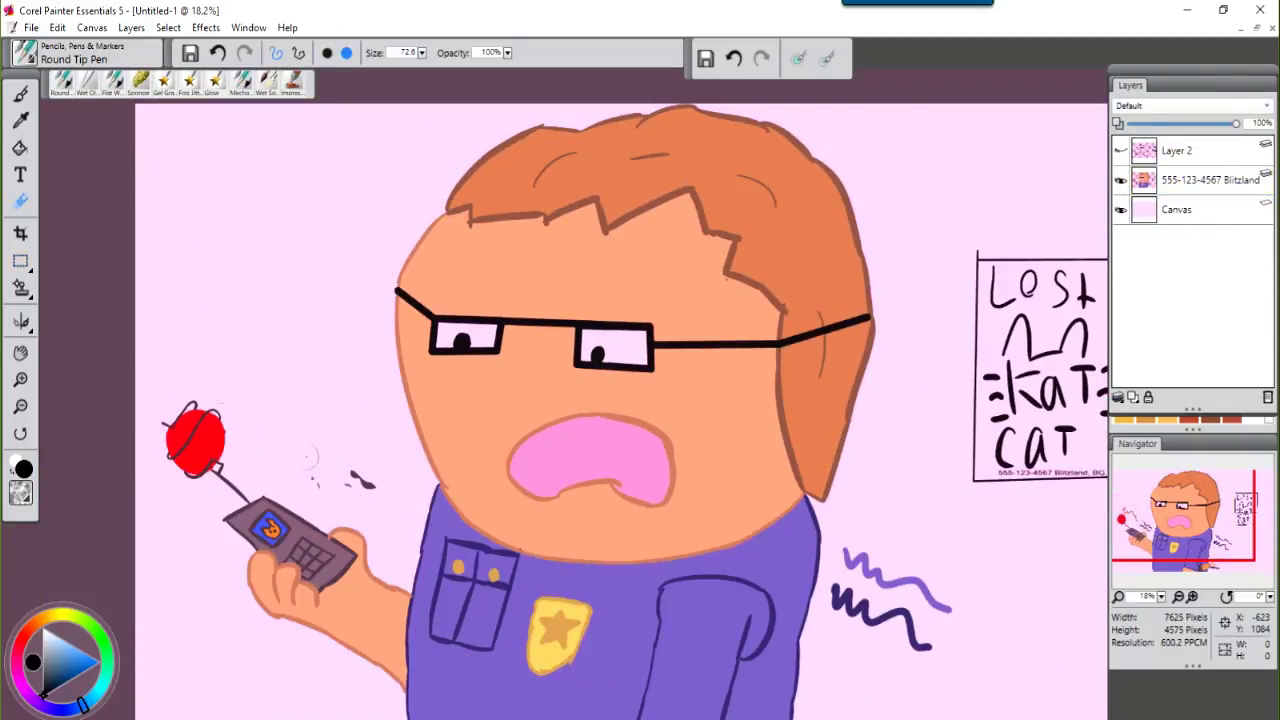
pyautogui.moveTo(268, 289); pyautogui.dragTo(38, 77)
pyautogui.hotkey('ctrl', '0')
# - Fill the background around the character and the poster with salmon pink
pyautogui.press('k')
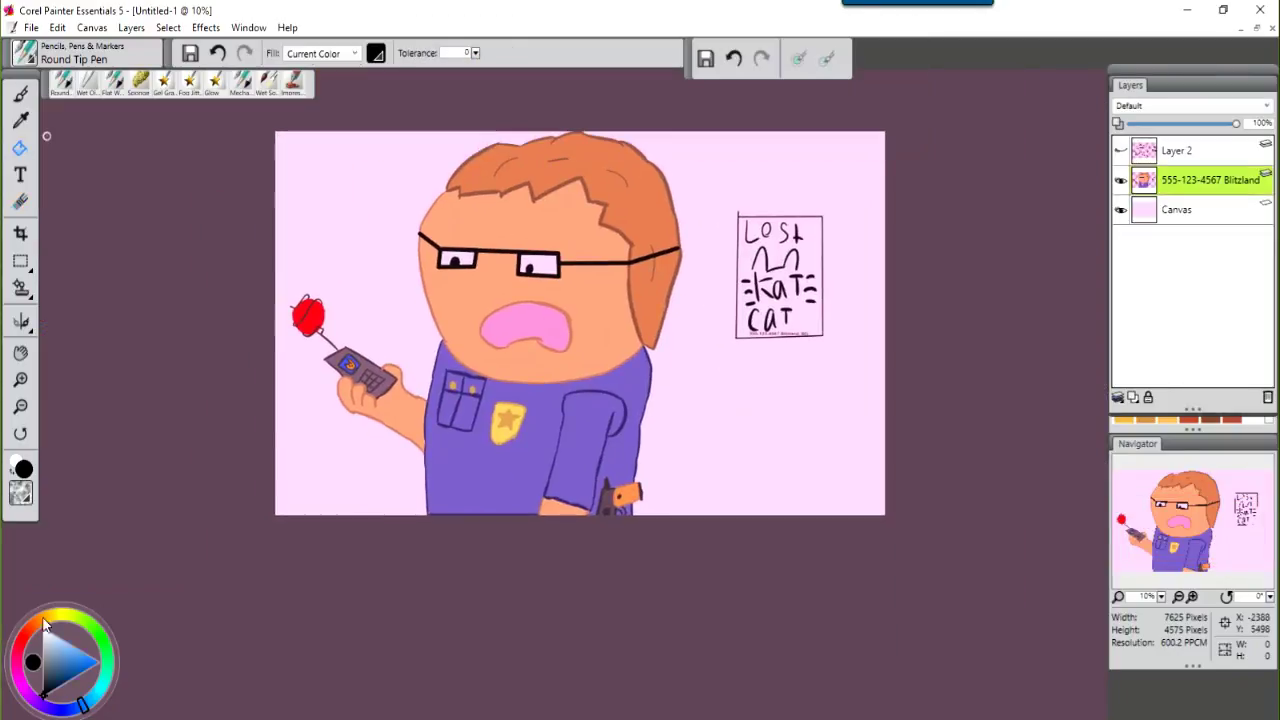
pyautogui.click(330, 262)
pyautogui.scroll(3, 420, 277)
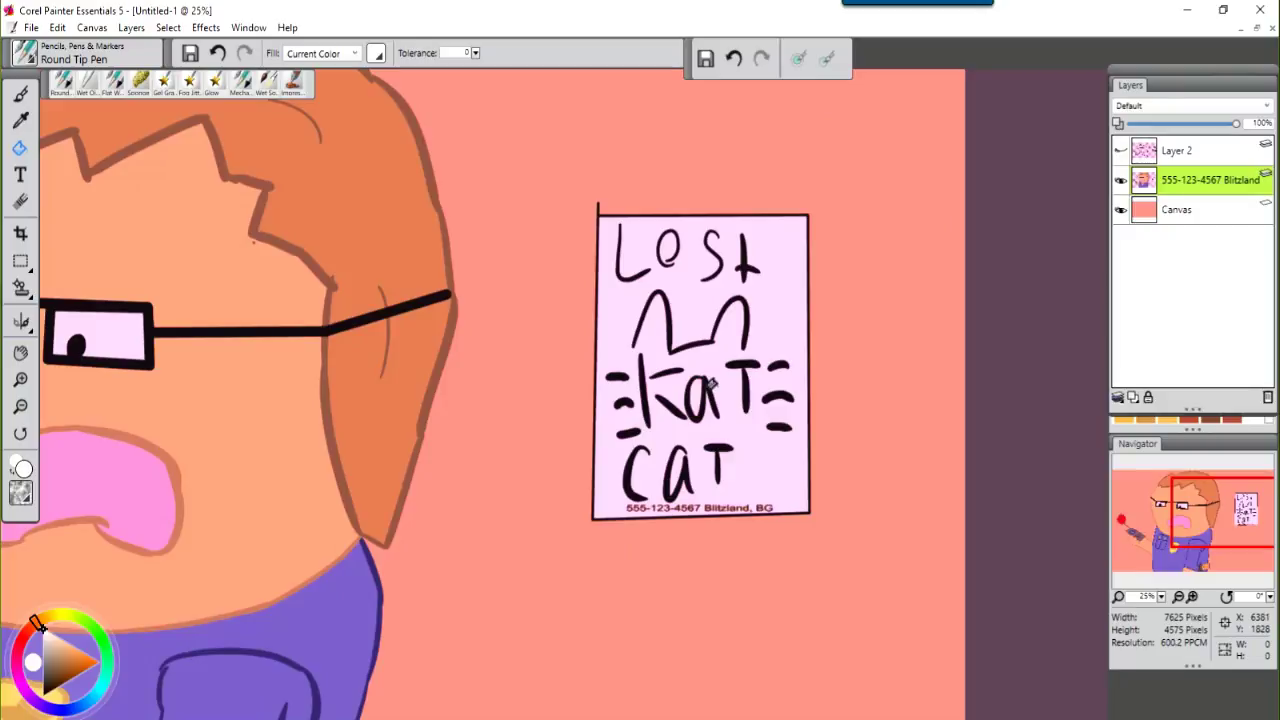
# - Draw three black whisker-like lines across the cheek beside the mouth on a new layer and save the picture as Marc.png
pyautogui.hotkey('ctrl', '0')
pyautogui.press('b')
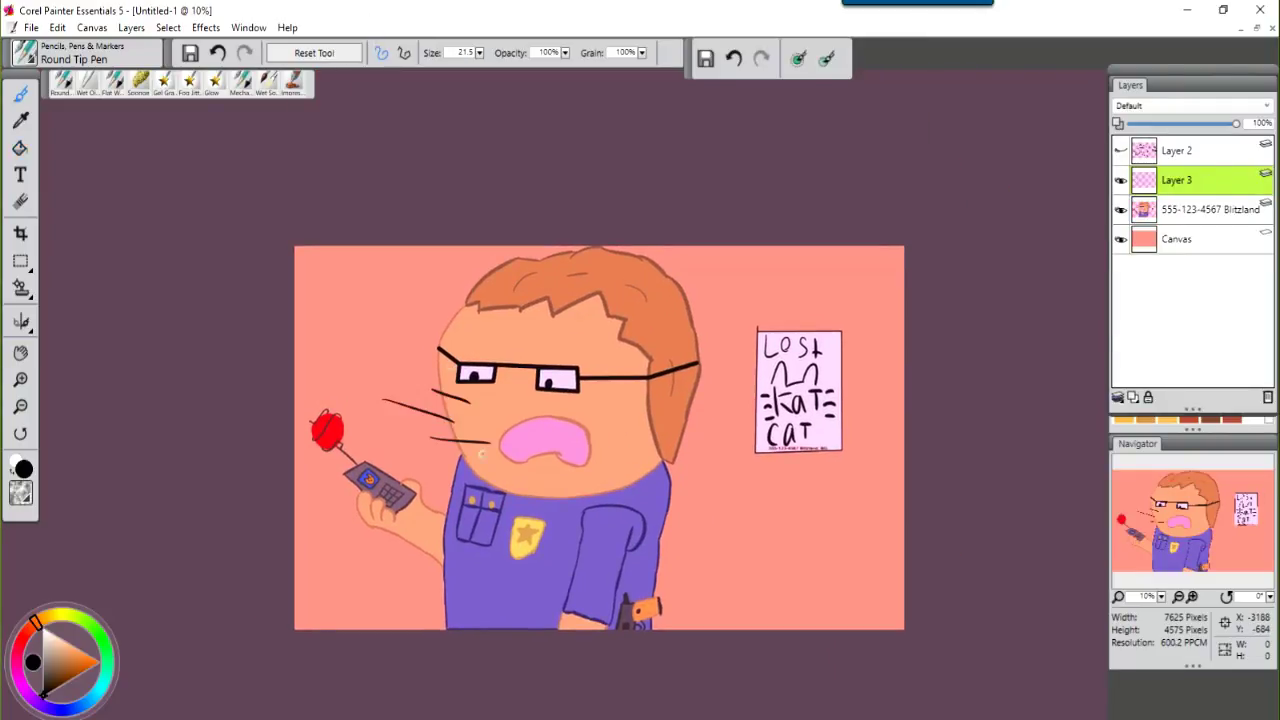
pyautogui.click(31, 27)
pyautogui.click(60, 141)
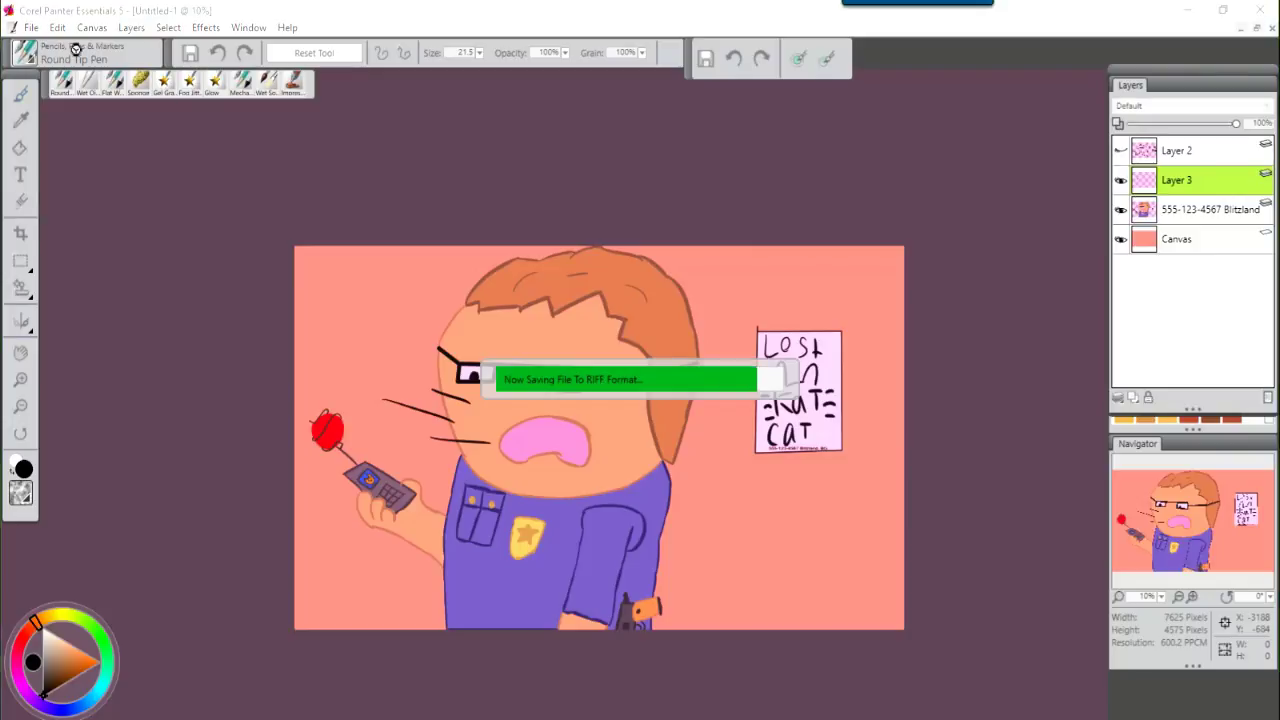
pyautogui.press('Return')
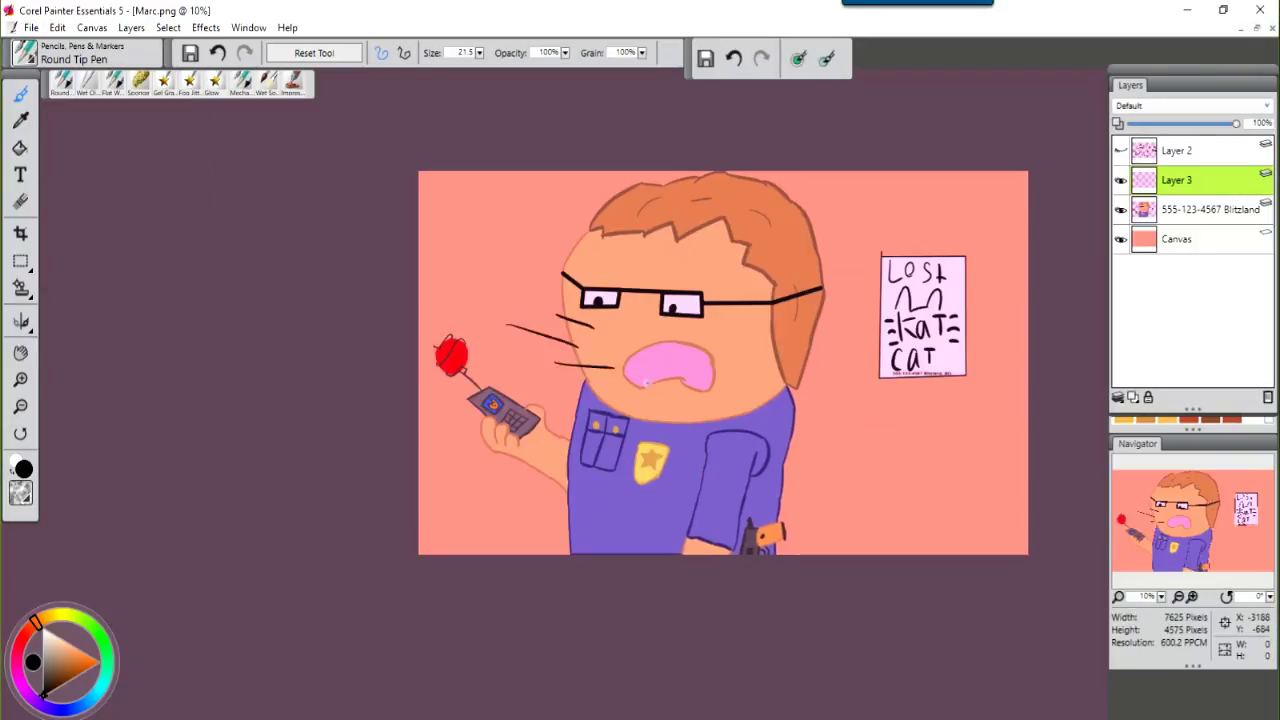
# - Redraw the three cheek lines in new positions for further variants and save each as a numbered copy, beginning with Marc 2.png
pyautogui.click(31, 27)
pyautogui.click(80, 169)
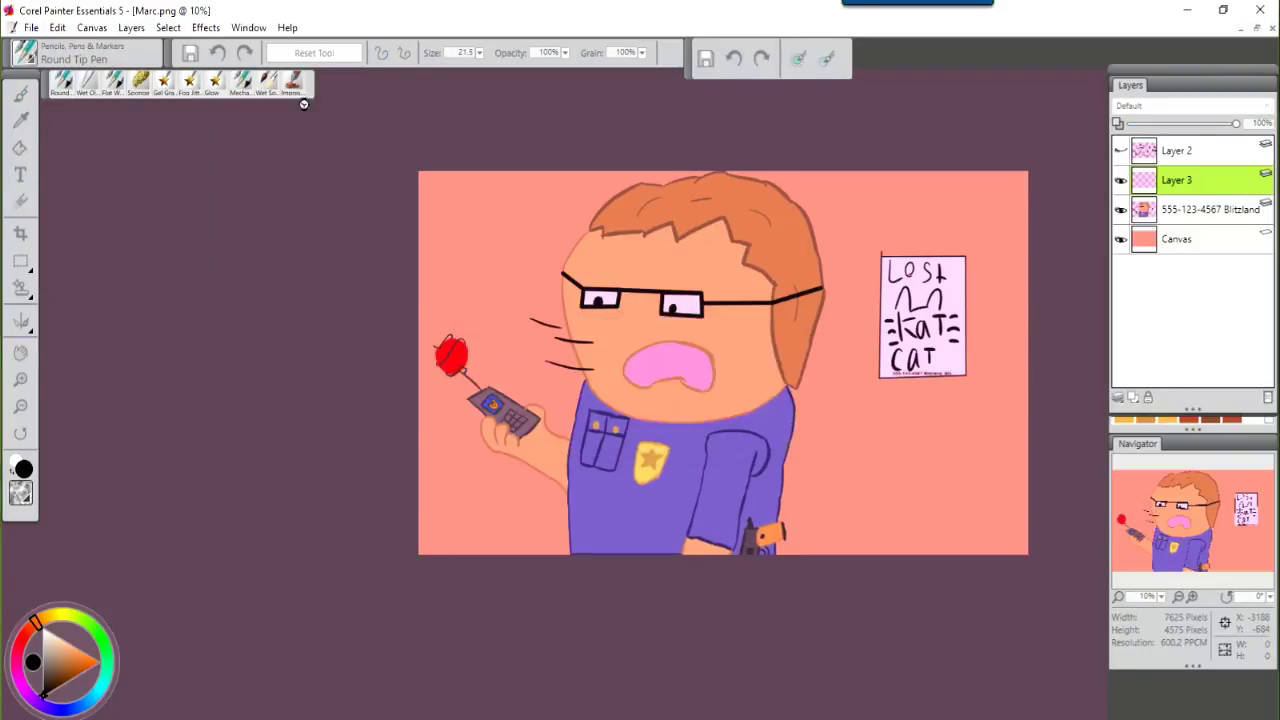
pyautogui.click(31, 27)
pyautogui.click(55, 143)
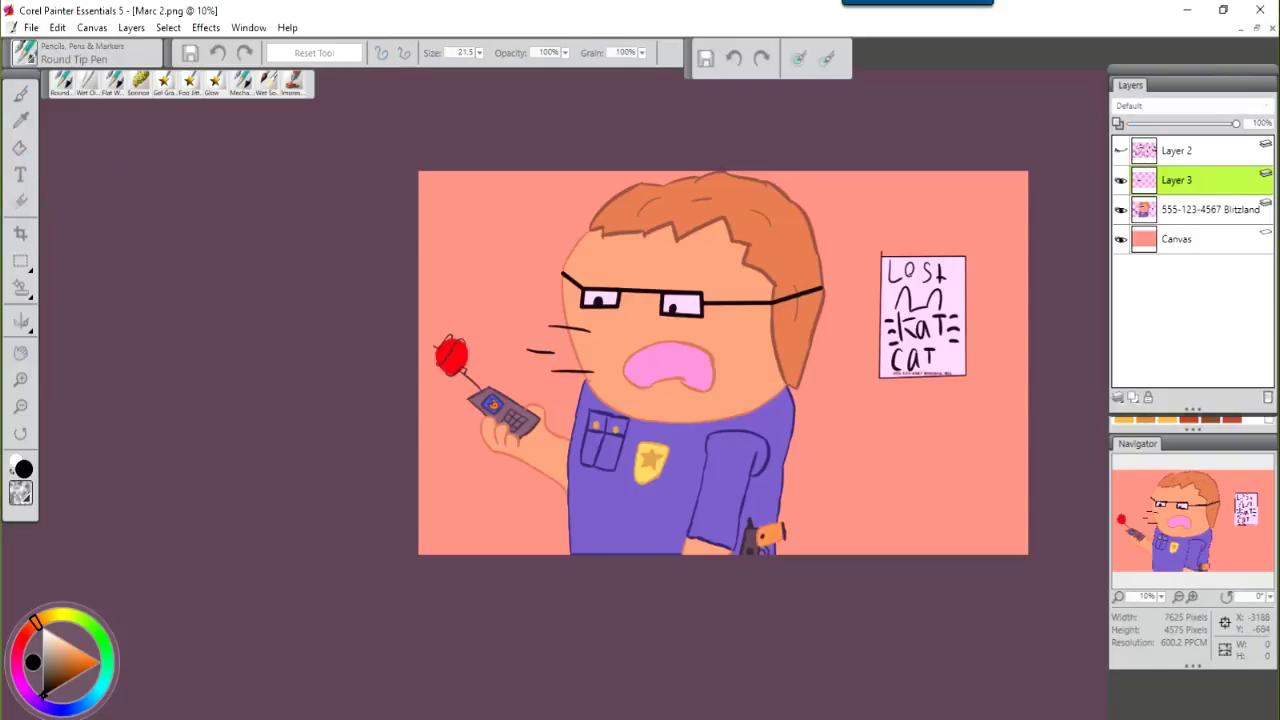